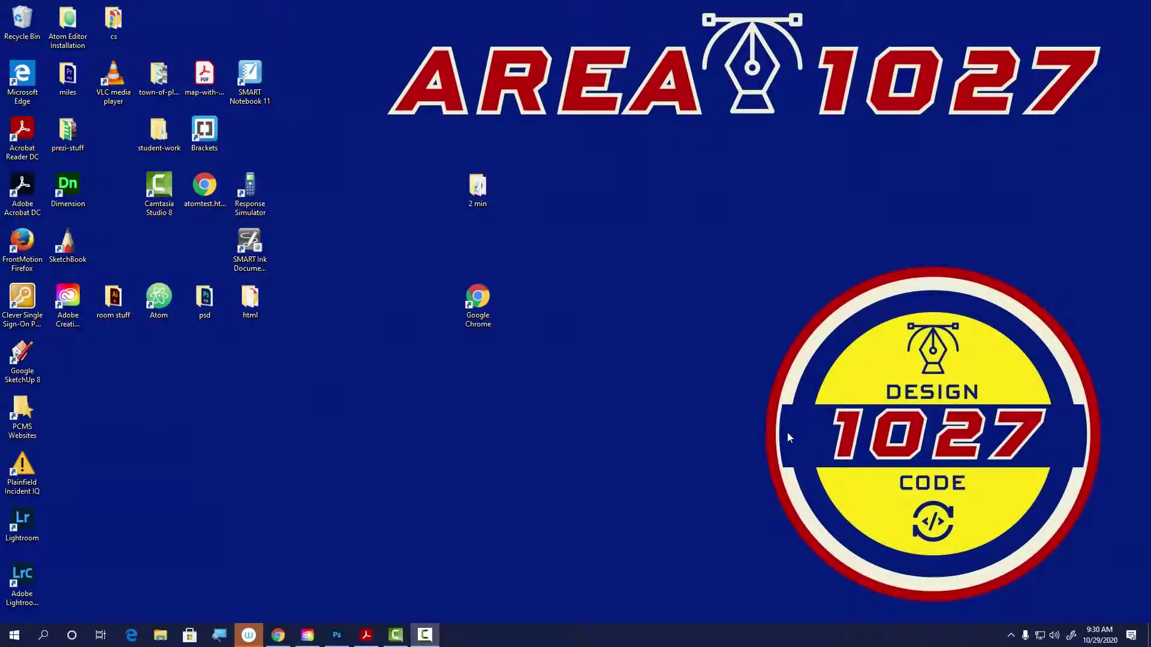
Open the Spark05-website.pdf assignment in Acrobat Reader and read its Description and Required sections.
click(373, 634)
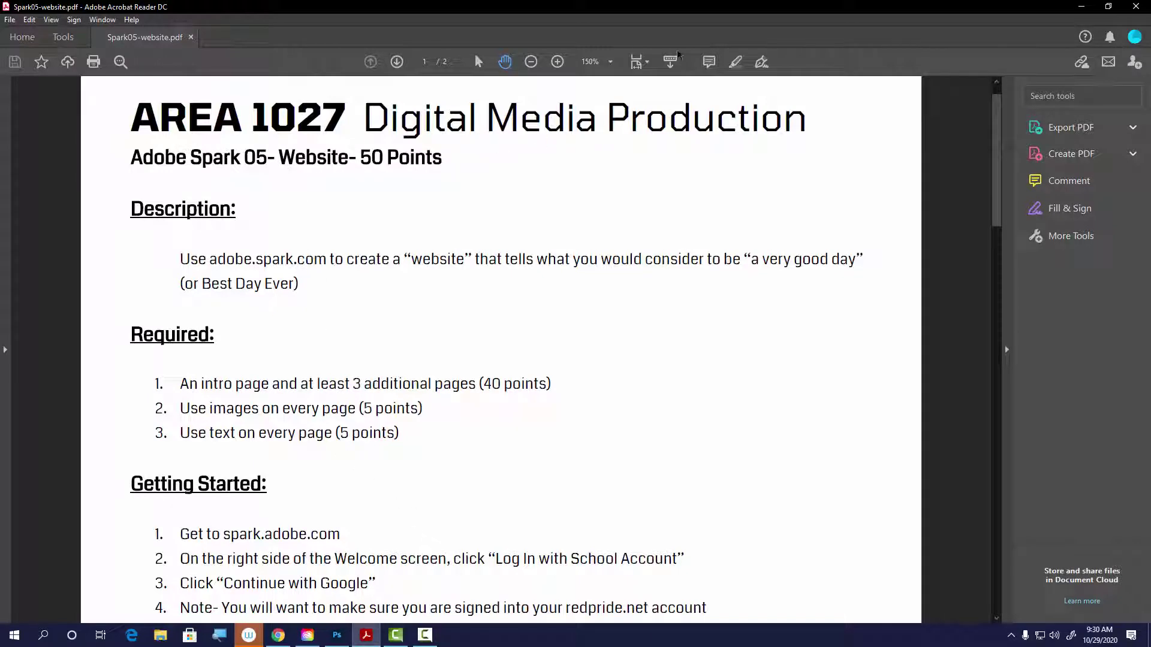
drag(301, 160, 322, 187)
drag(350, 296, 351, 255)
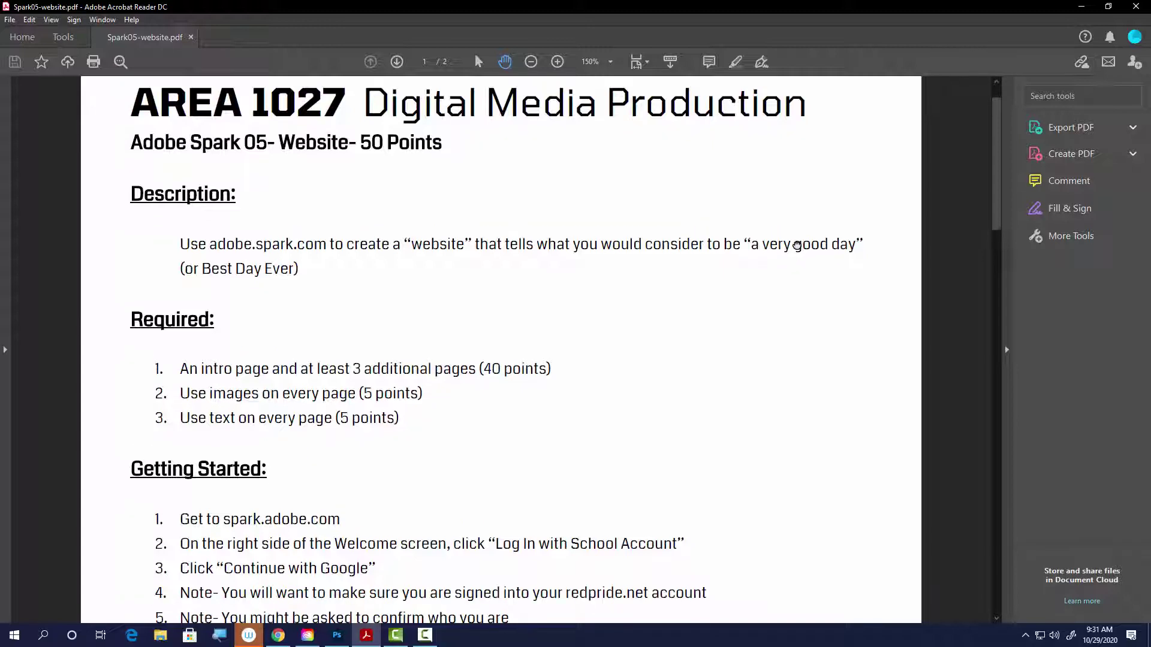
scroll(796, 244, down, 1)
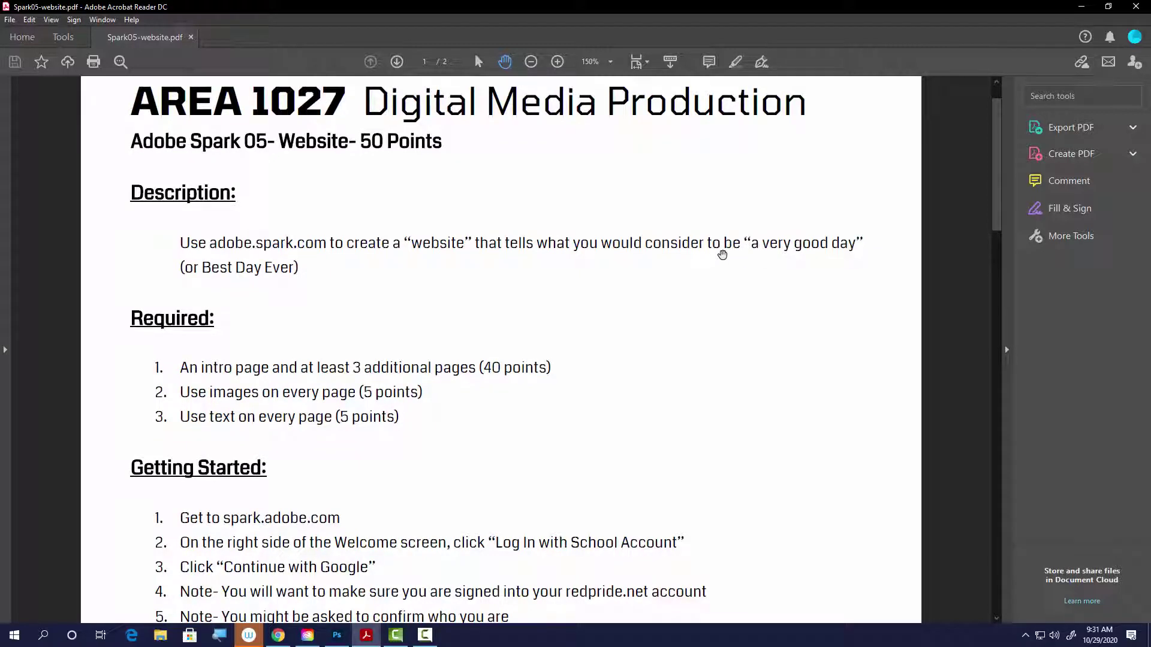
drag(755, 248, 771, 213)
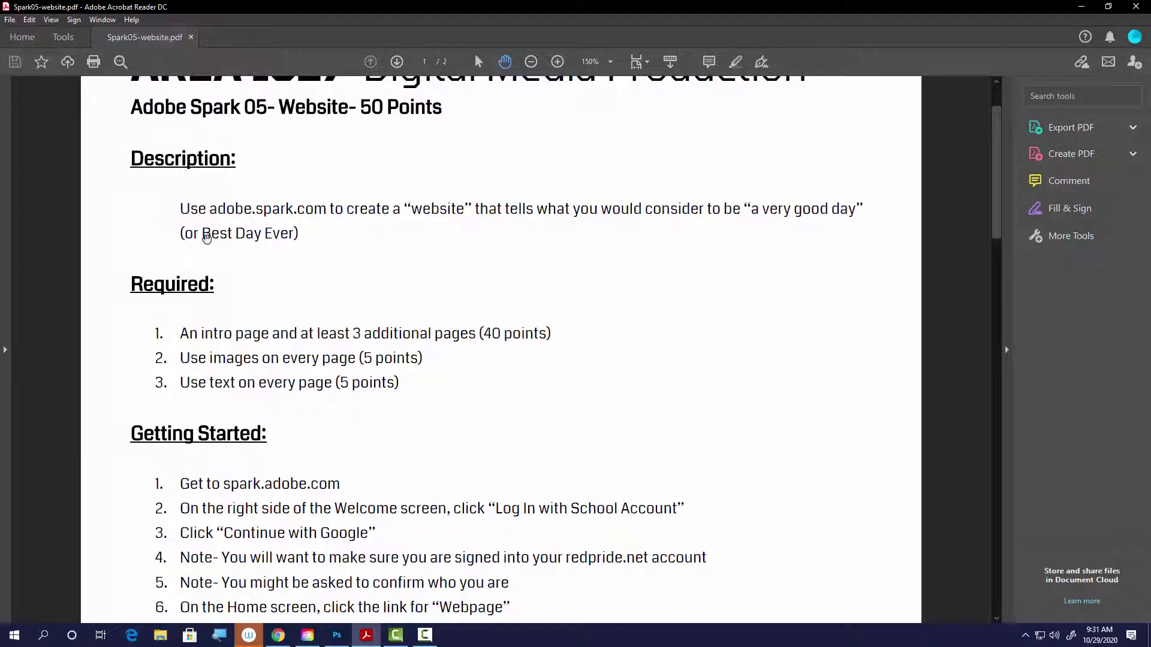
drag(221, 234, 222, 227)
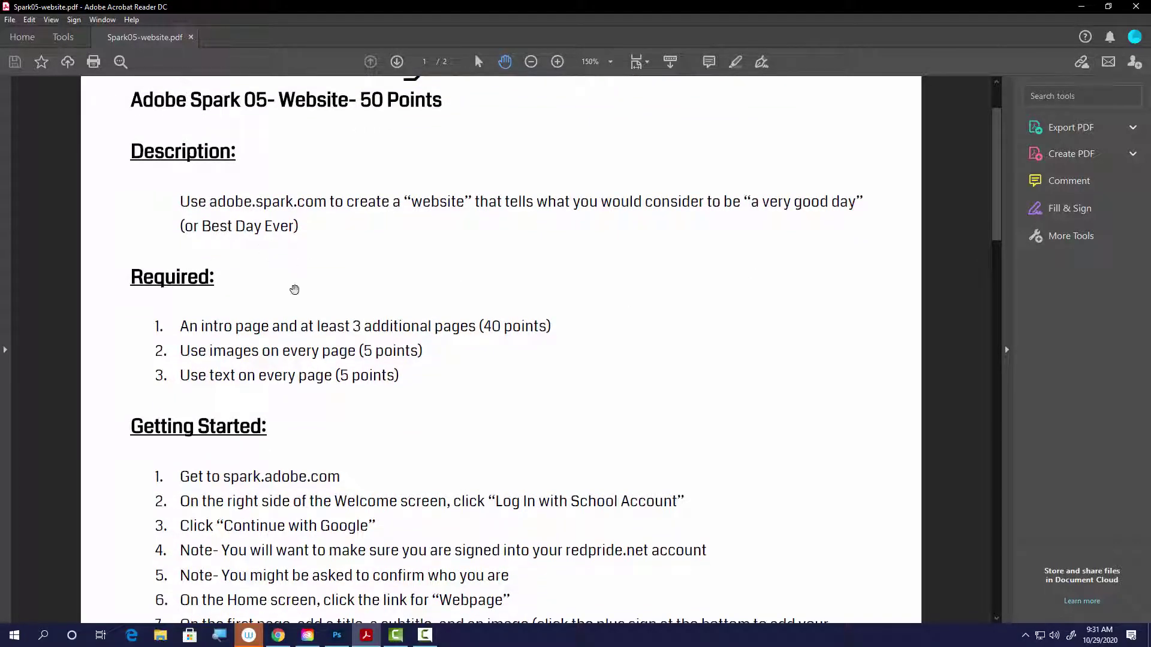
scroll(306, 281, down, 2)
drag(213, 282, 232, 280)
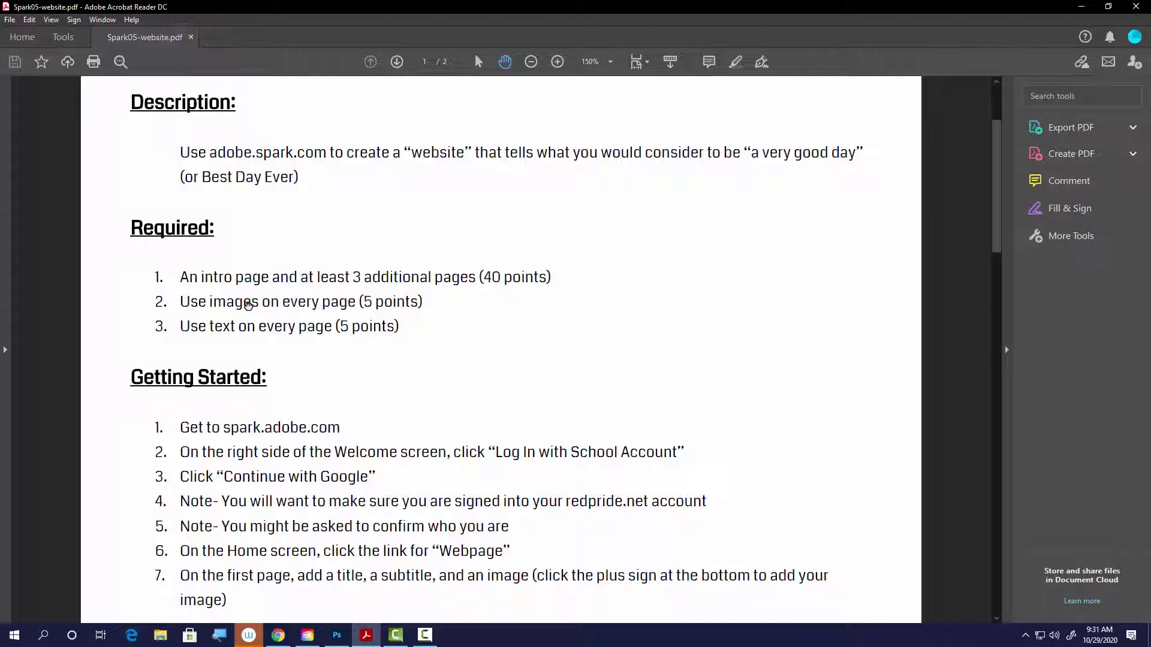
scroll(248, 300, down, 1)
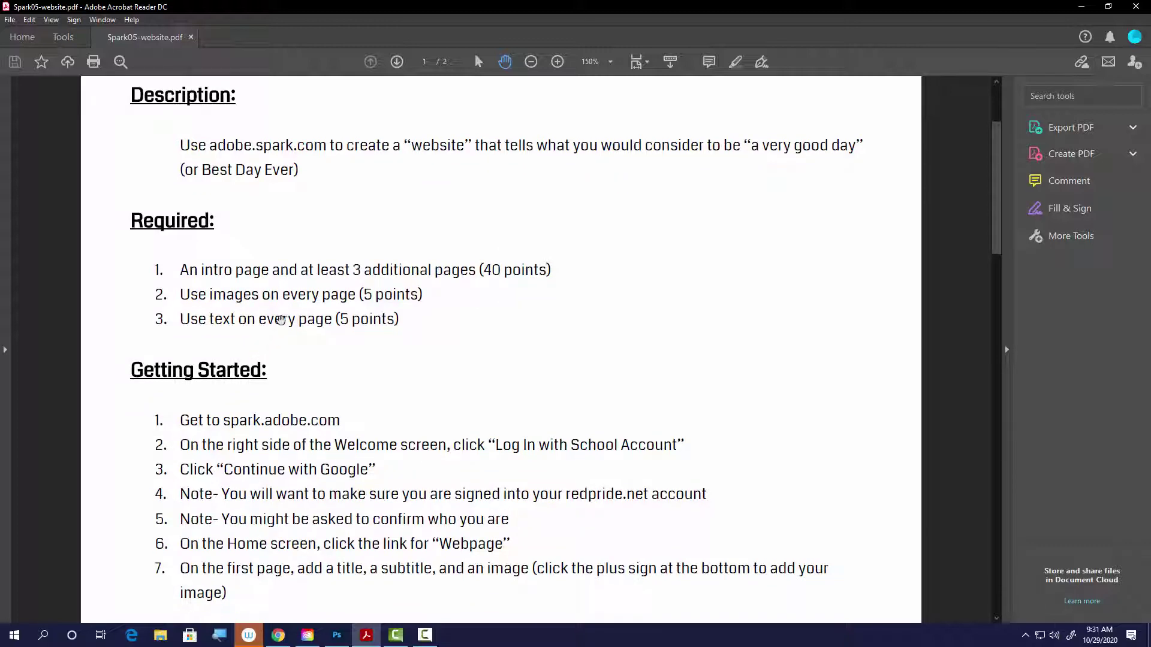
scroll(378, 305, down, 1)
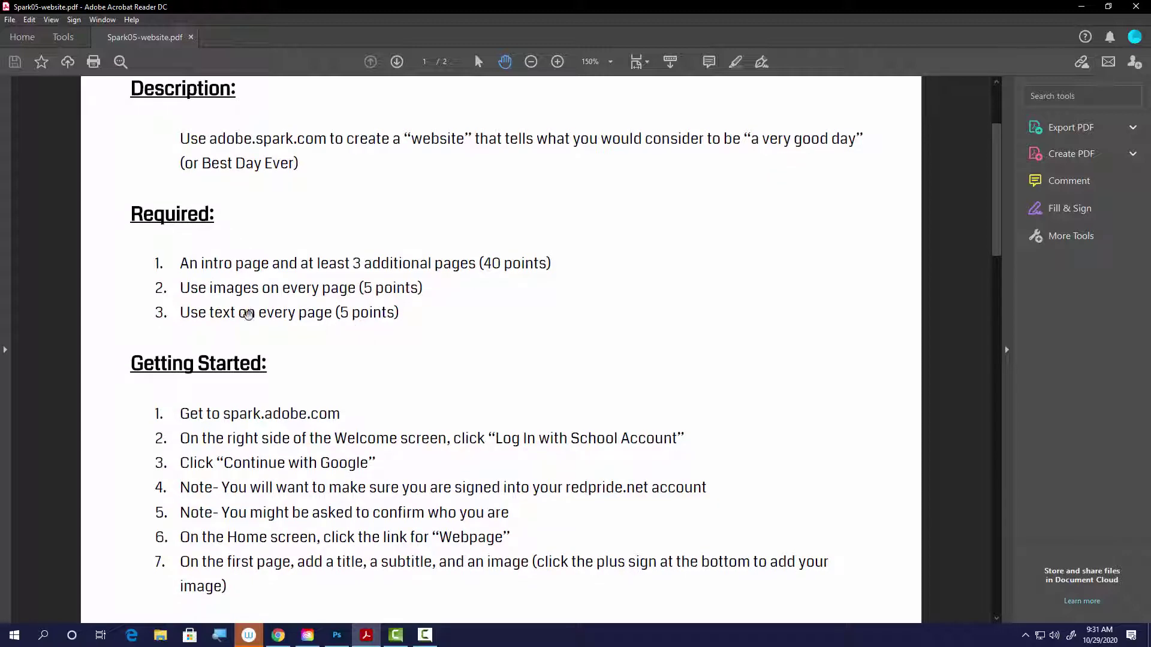
scroll(248, 314, down, 1)
scroll(363, 307, down, 1)
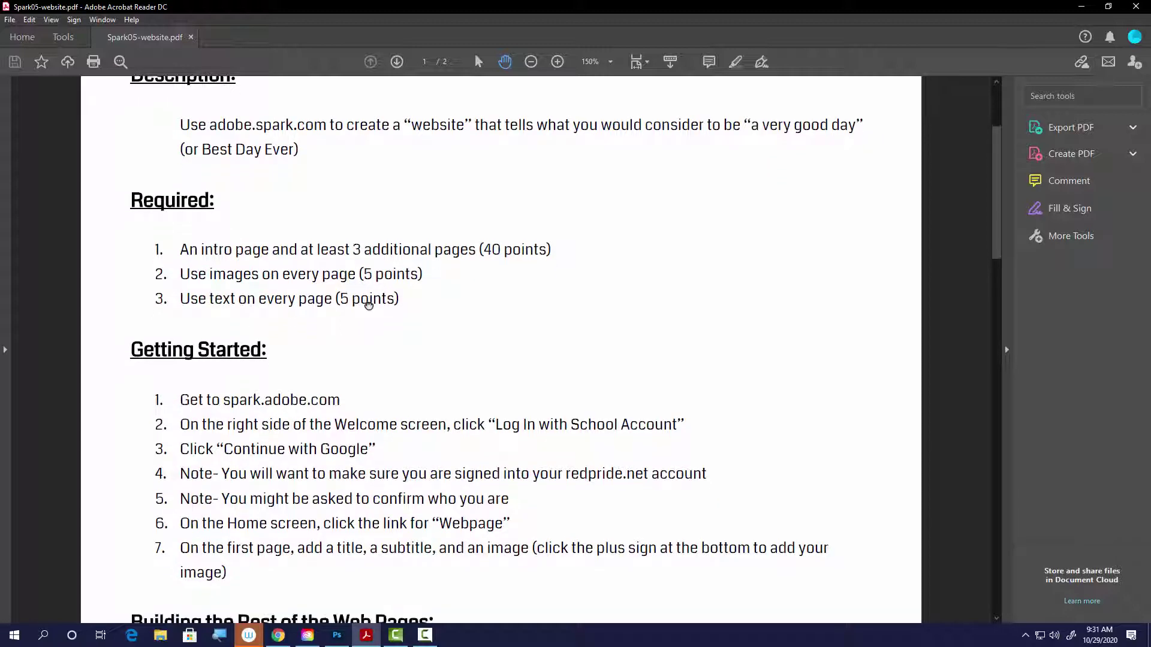
scroll(483, 282, up, 3)
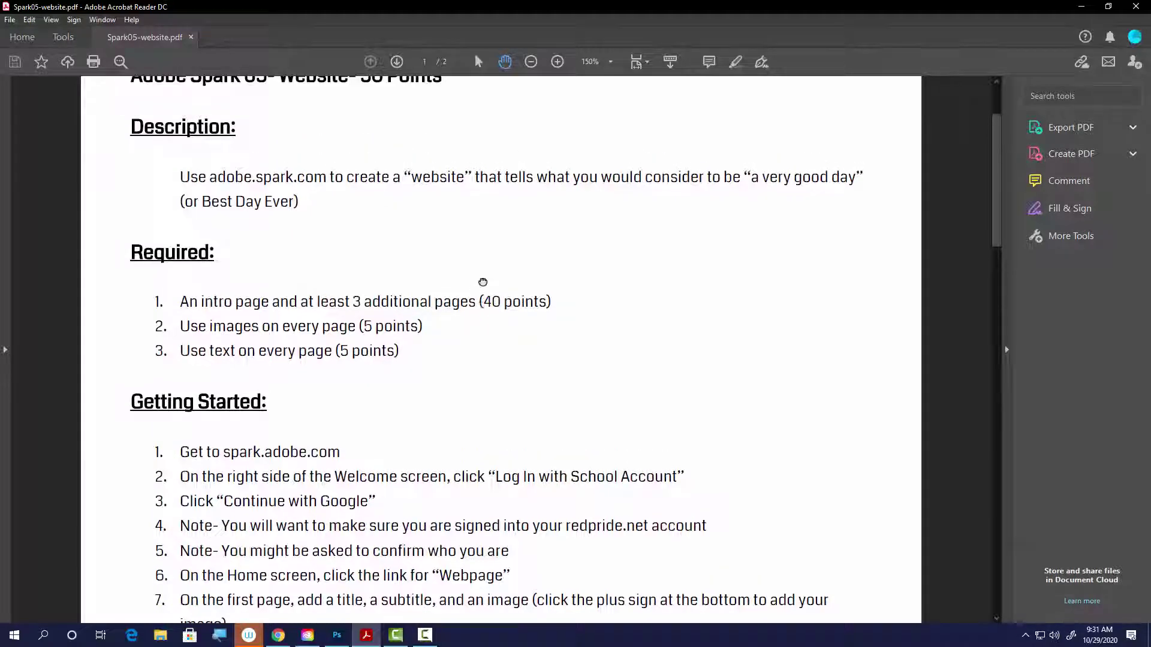
Highlight the first-page instruction about title, subtitle and image under Getting Started, plus "Rest of the Web Pages:" in the next heading.
scroll(482, 282, down, 5)
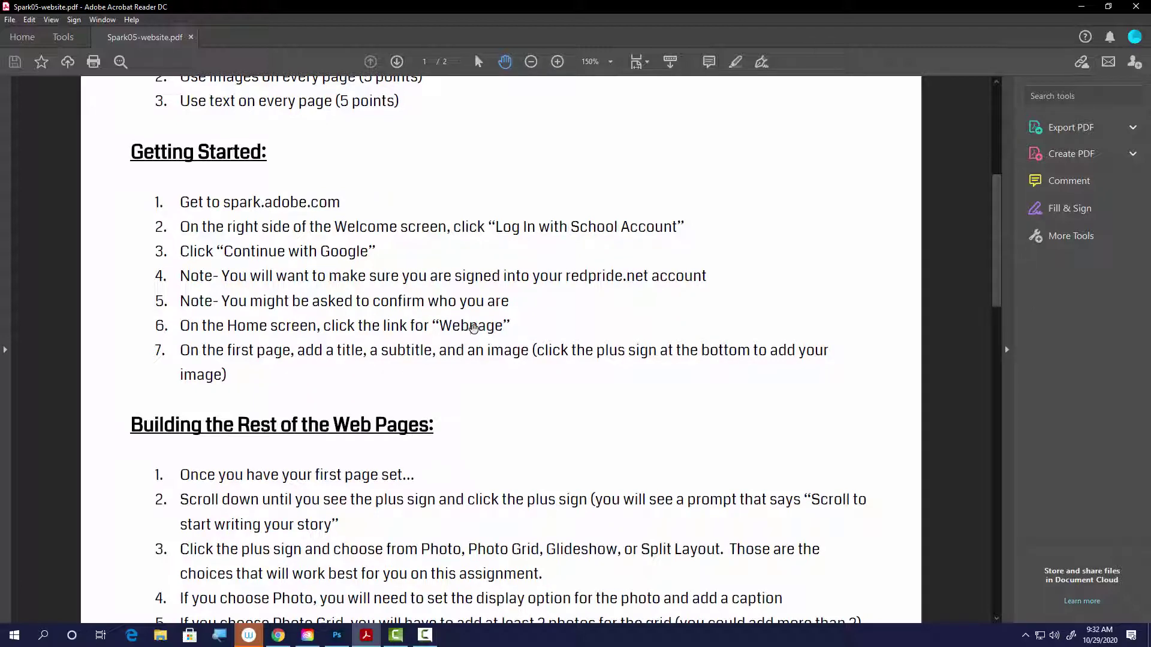
scroll(470, 322, down, 1)
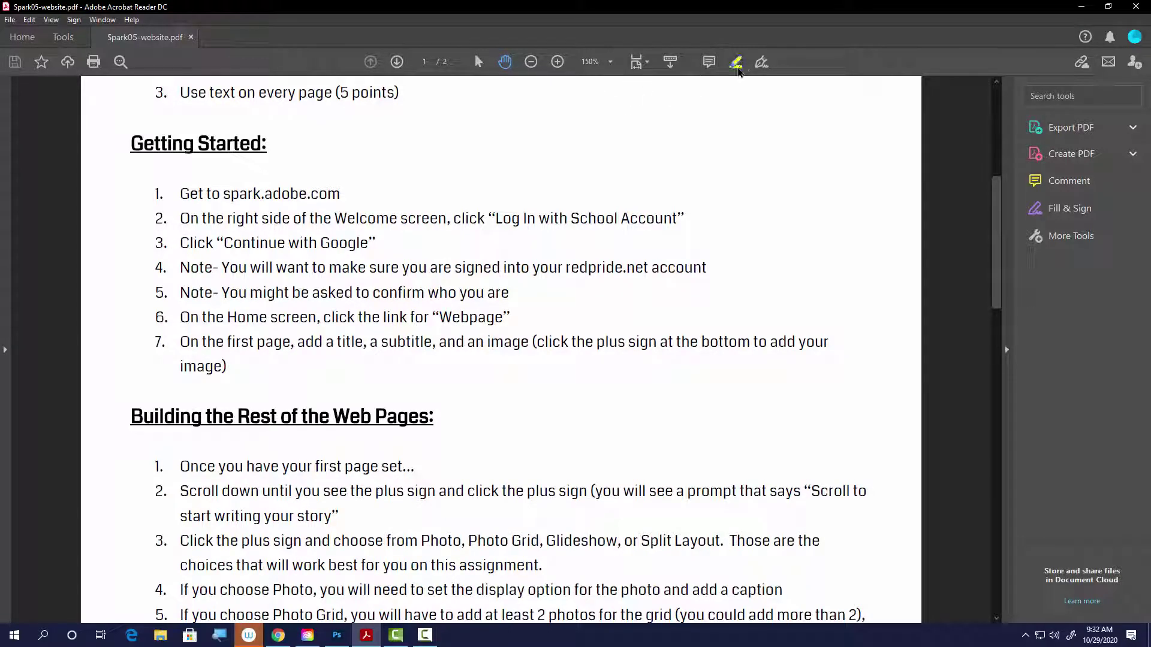
click(737, 68)
drag(531, 343, 410, 318)
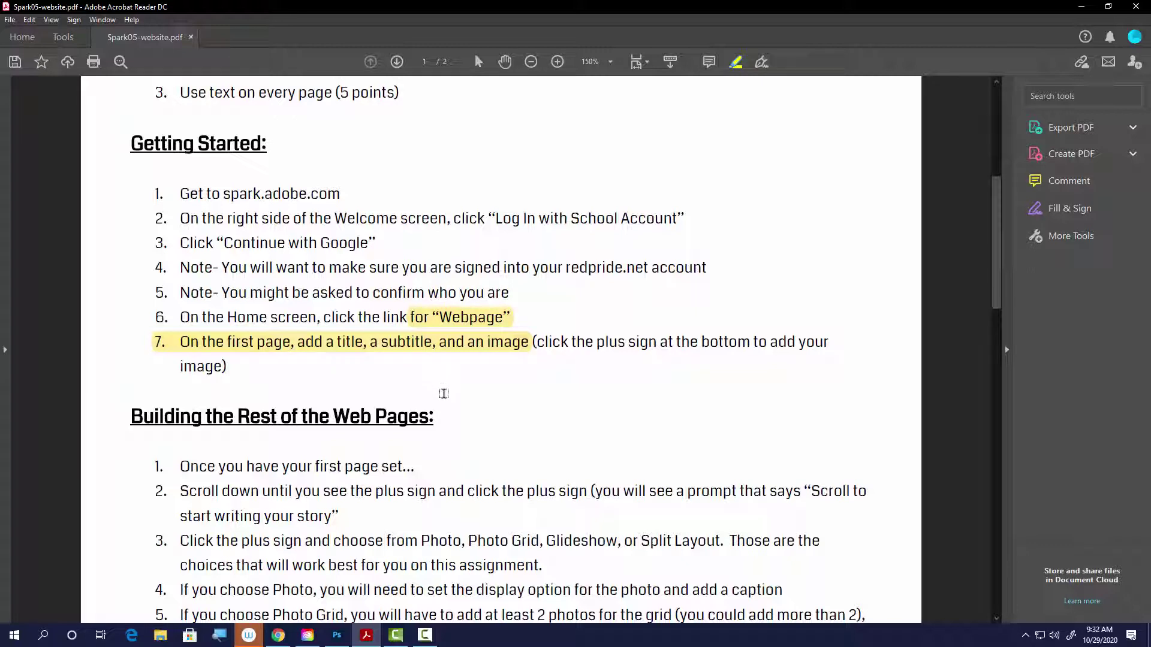
scroll(509, 372, down, 3)
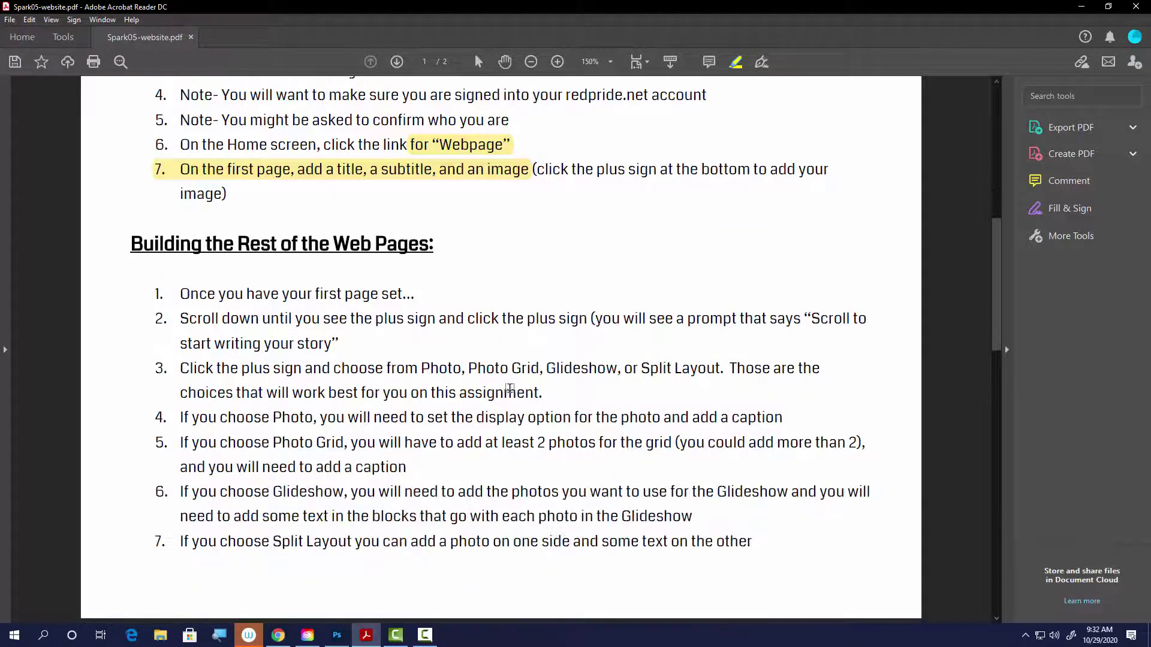
drag(247, 242, 433, 245)
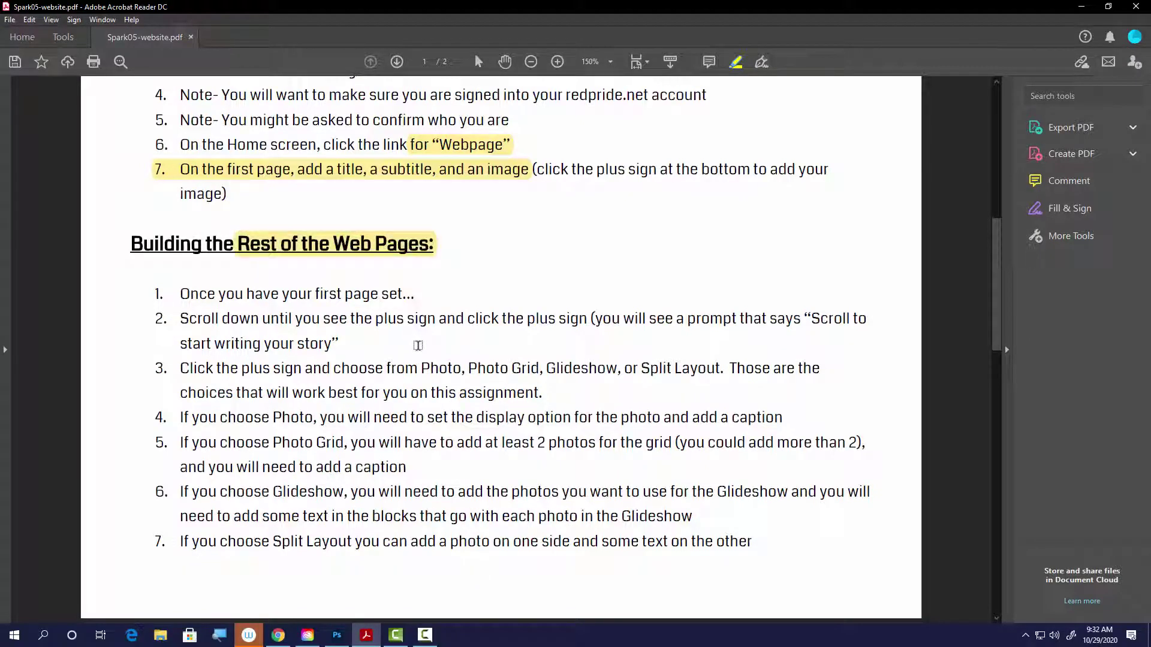
Highlight the note on page 2 about more detail in the demo movie, from "is more detail" to "watch the".
scroll(445, 486, down, 1)
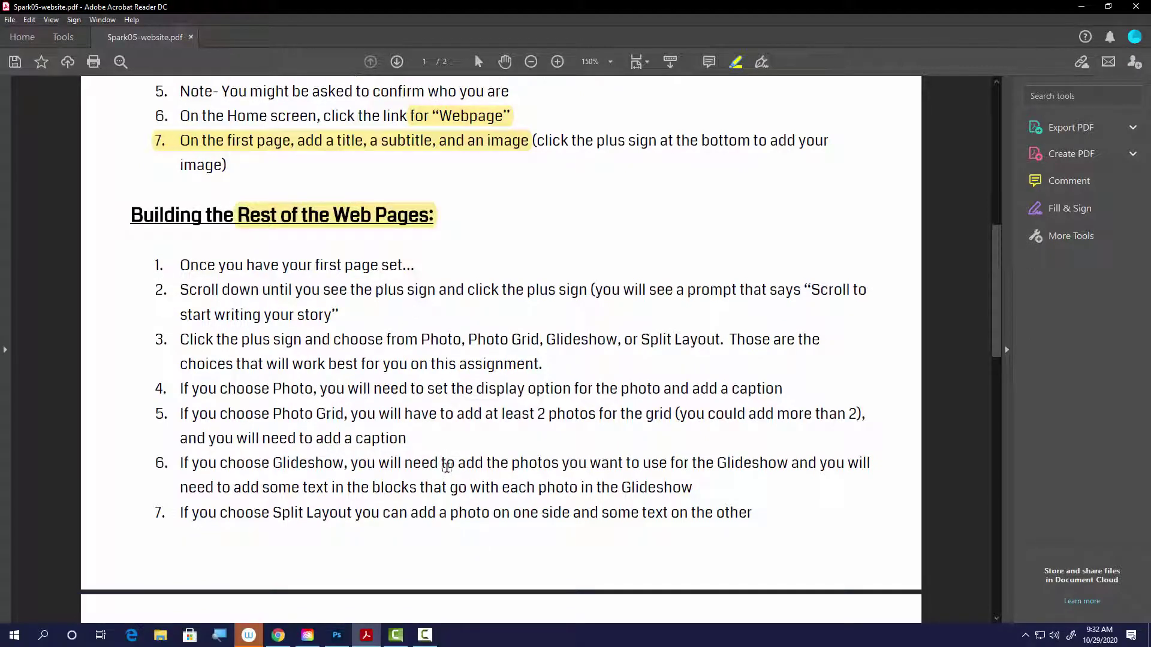
scroll(472, 426, down, 3)
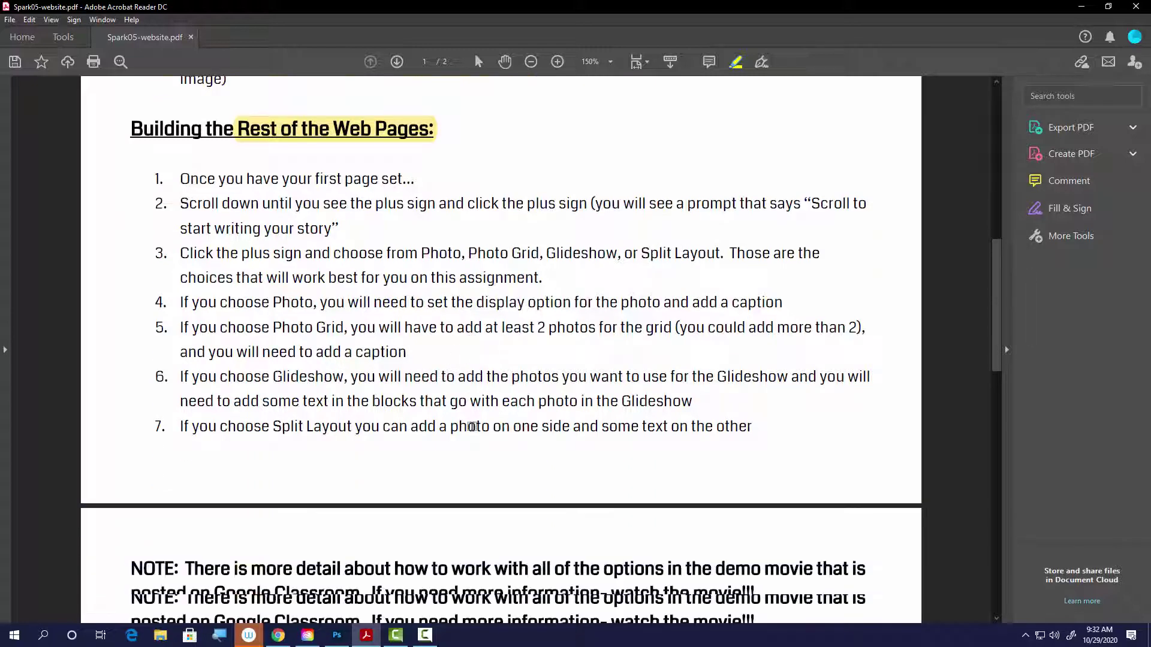
scroll(471, 426, down, 2)
scroll(472, 427, up, 2)
scroll(472, 426, down, 4)
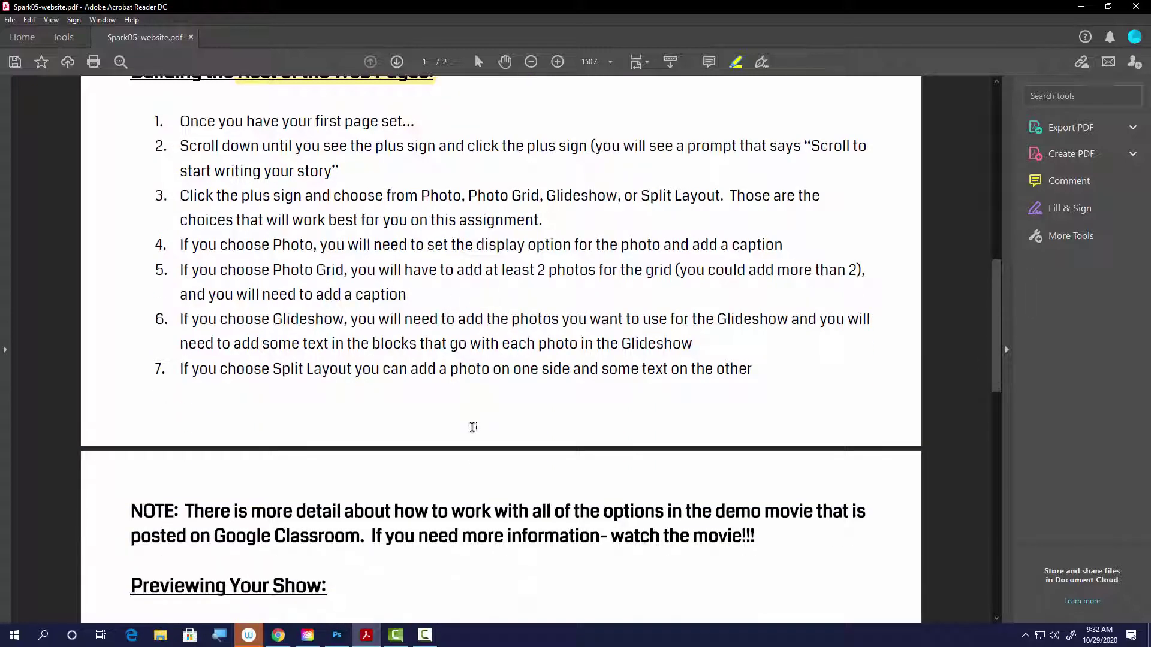
drag(230, 452, 691, 483)
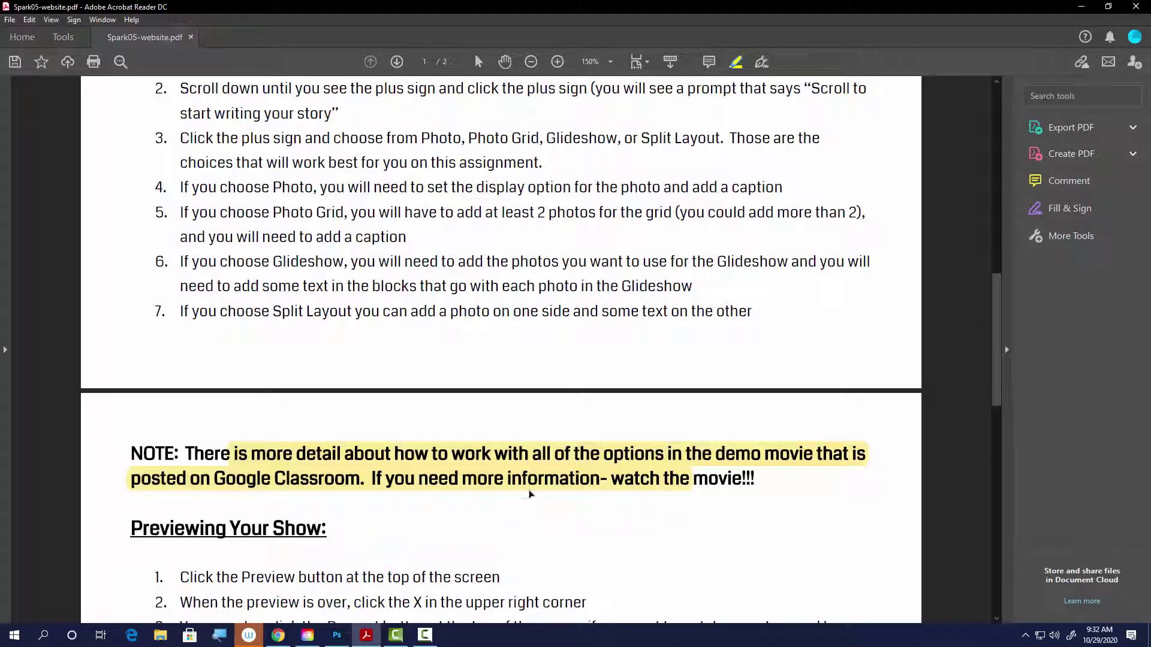
Highlight the "Previewing Your Show:" and "Finishing Up and Submitting:" headings on page 2.
scroll(527, 491, down, 5)
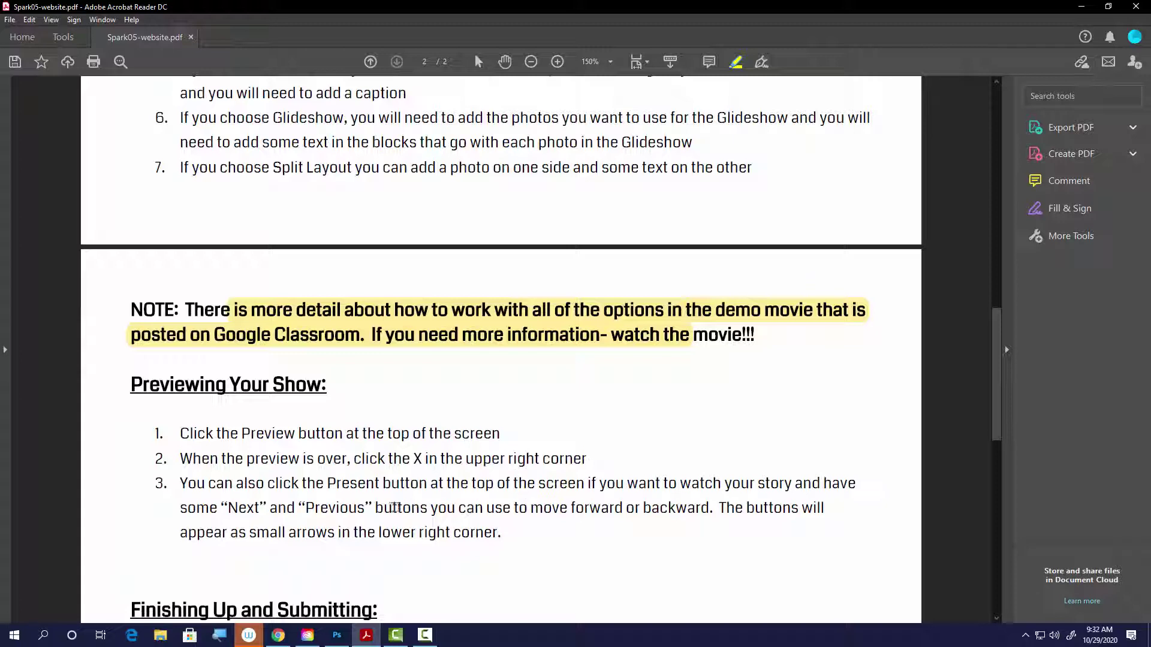
drag(150, 385, 327, 387)
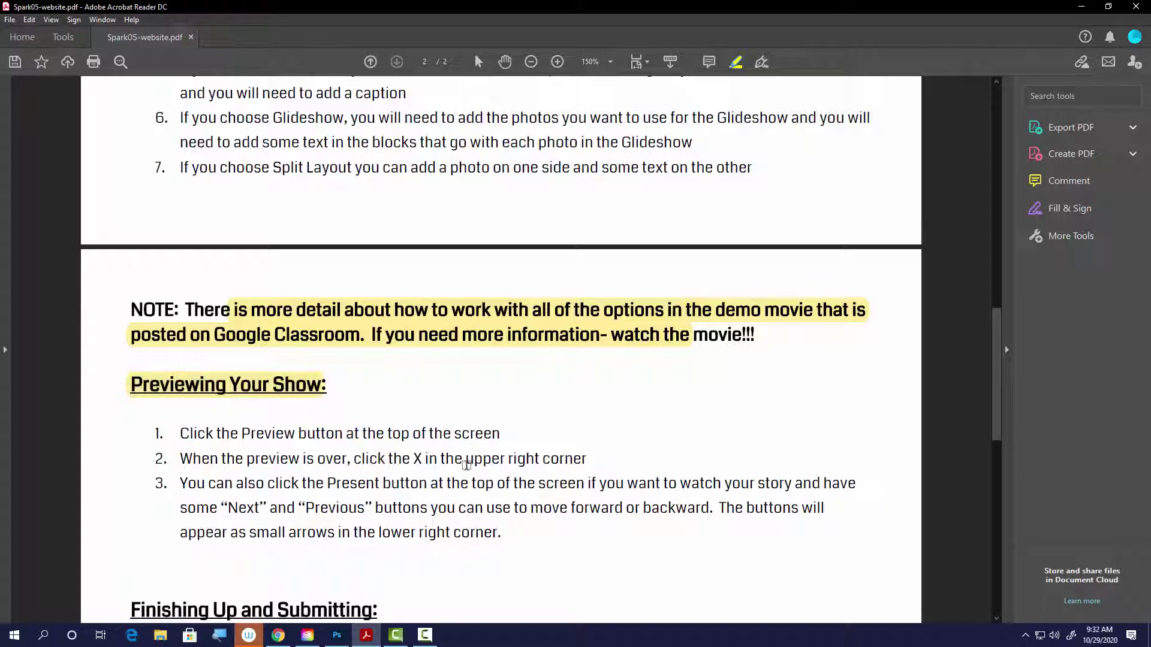
scroll(492, 468, down, 1)
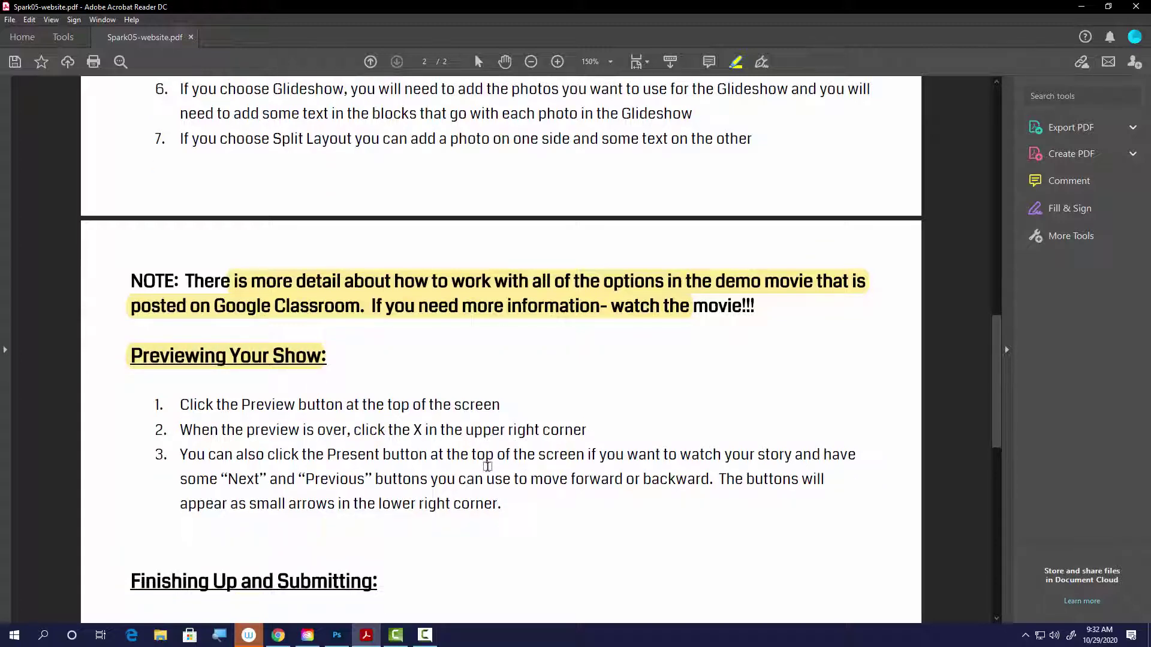
scroll(486, 466, down, 7)
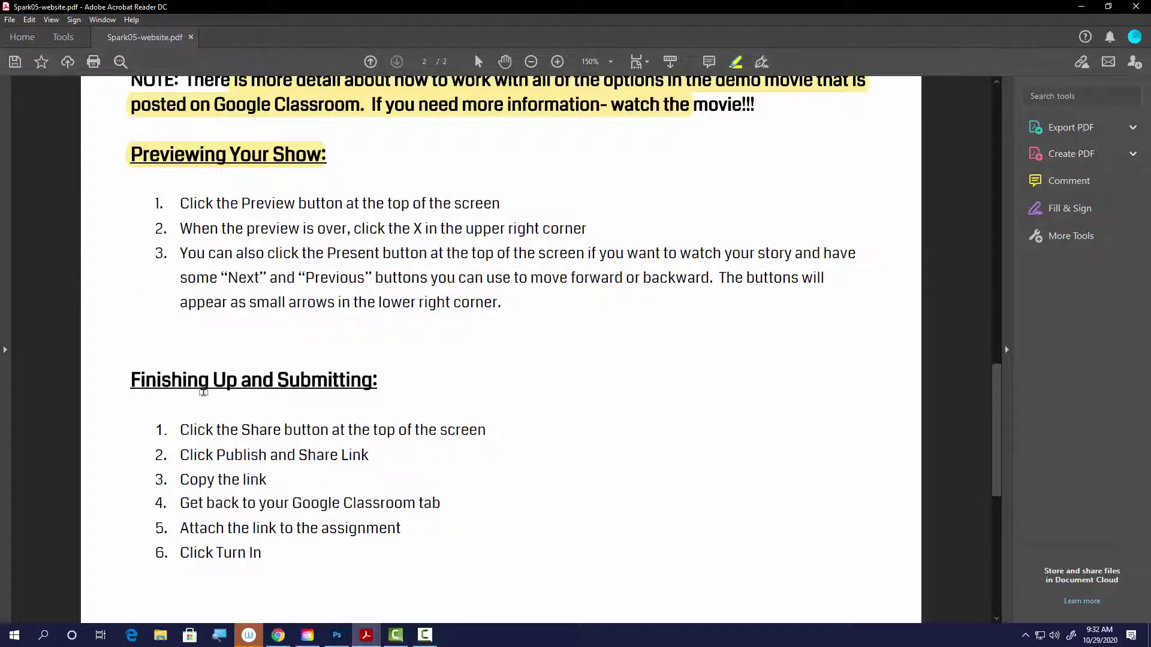
drag(133, 384, 377, 387)
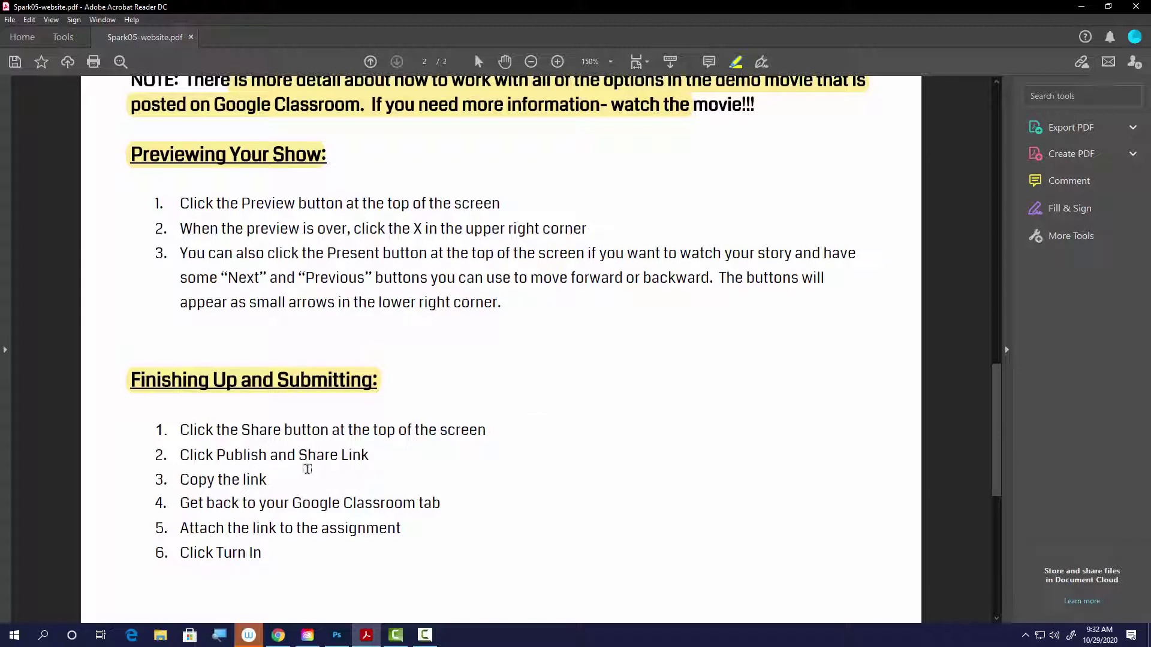
Switch to Adobe Spark in Chrome and start a new Webpage project.
click(278, 636)
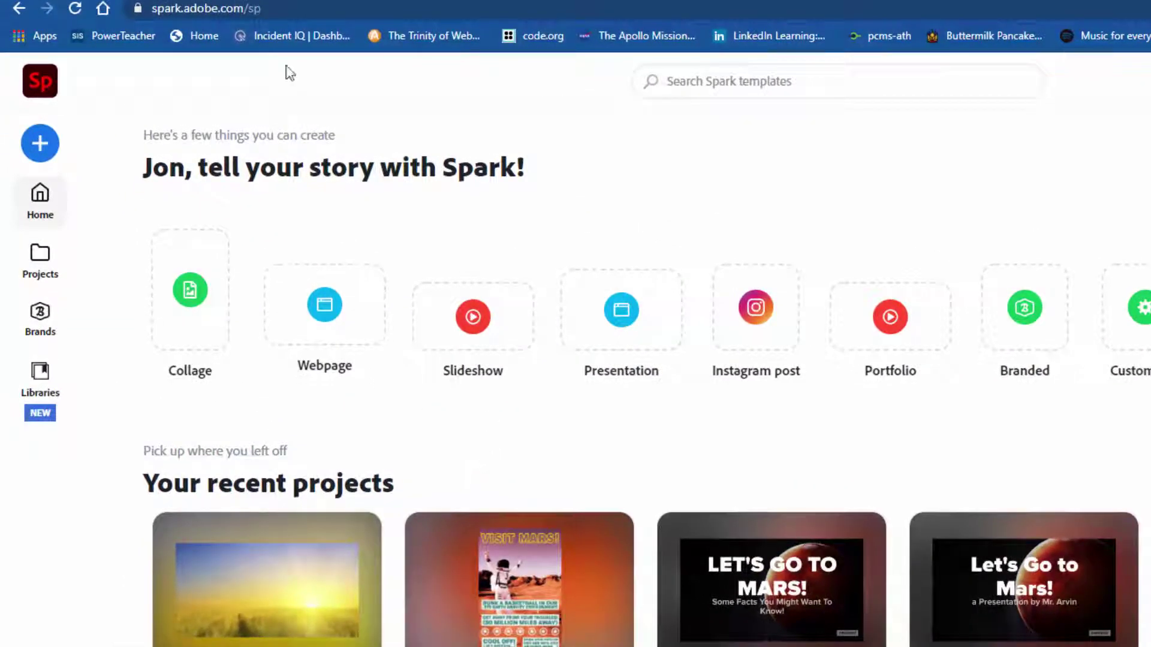
click(325, 313)
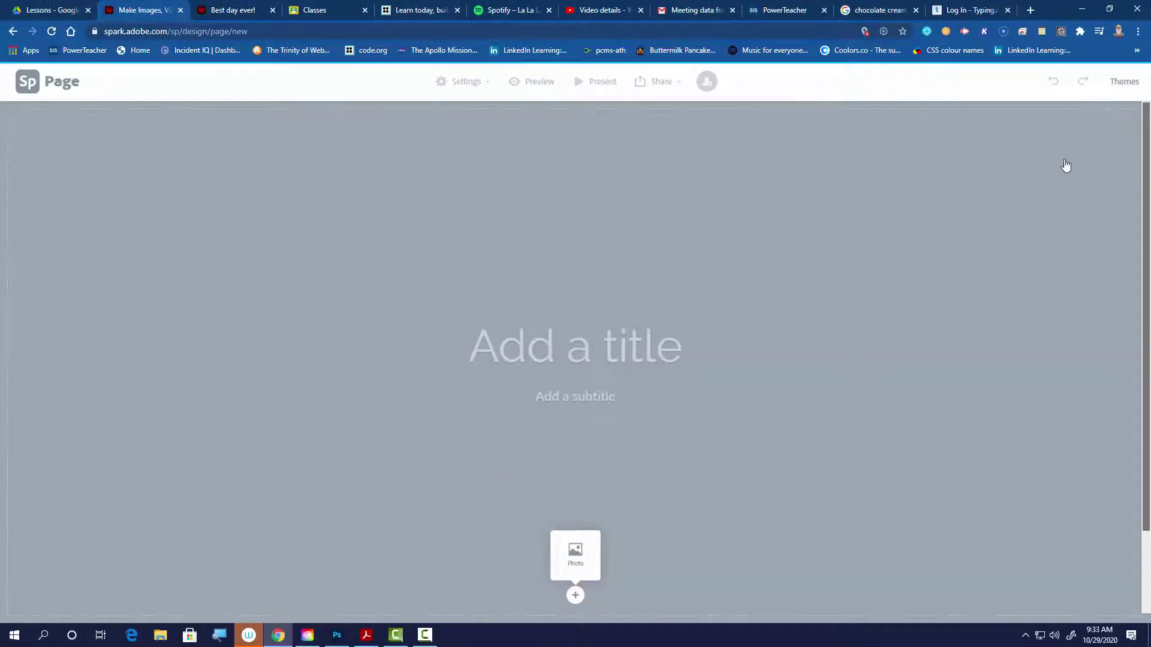
Browse the available page themes and apply the Wesley theme to the new page.
click(1125, 83)
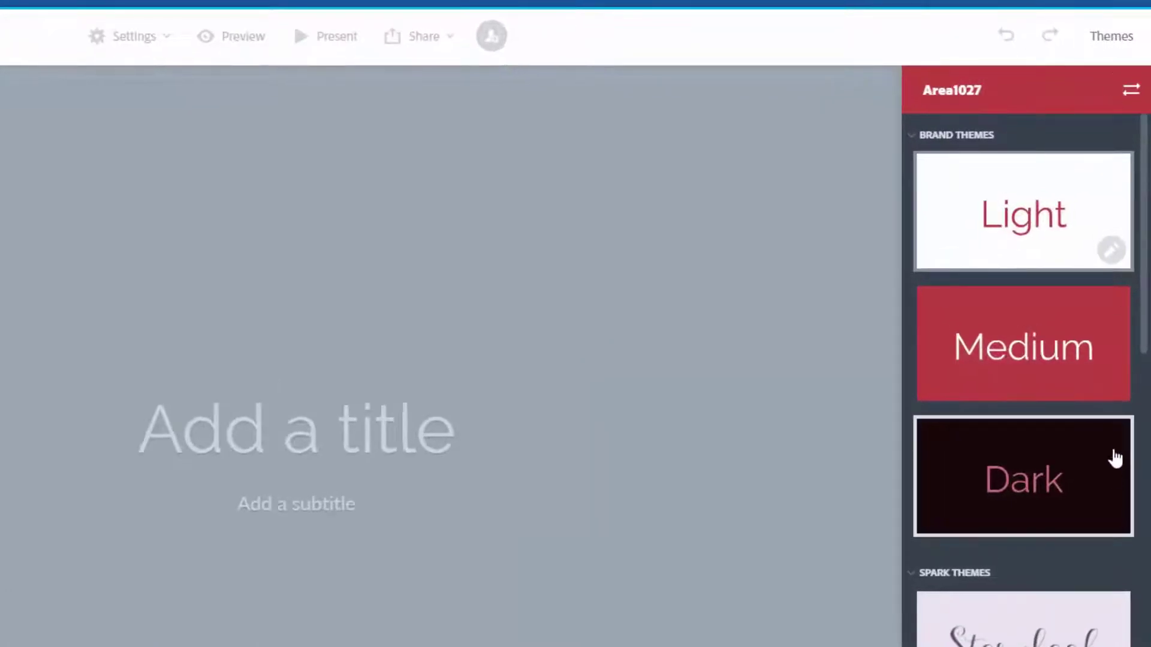
scroll(1067, 605, down, 10)
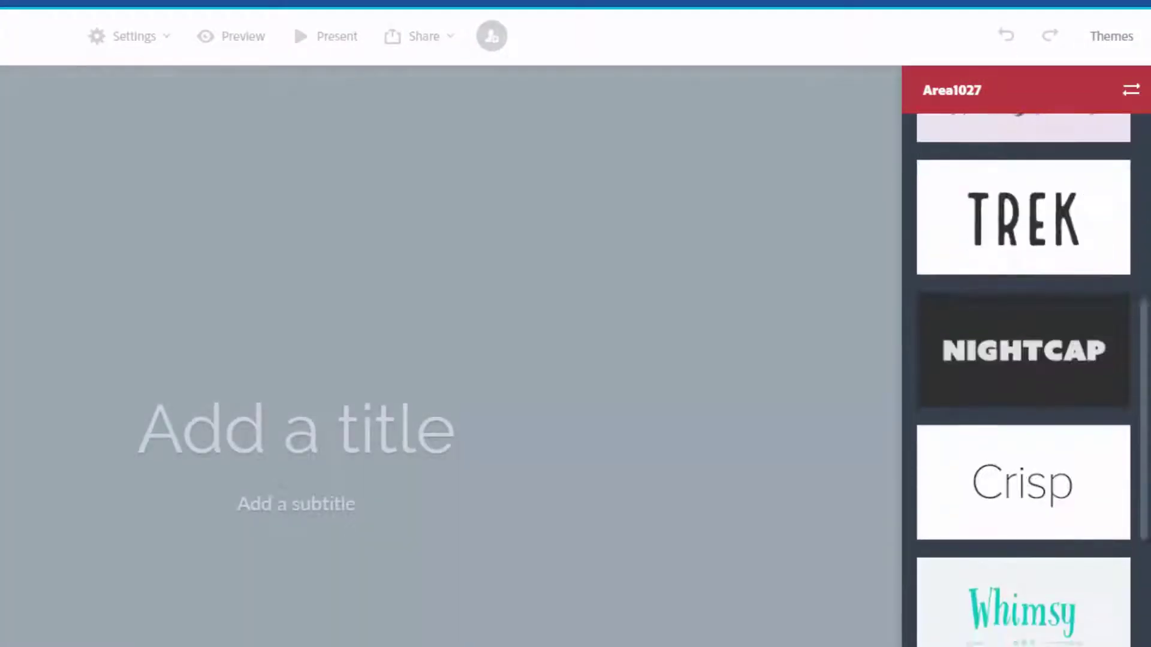
scroll(1023, 379, down, 10)
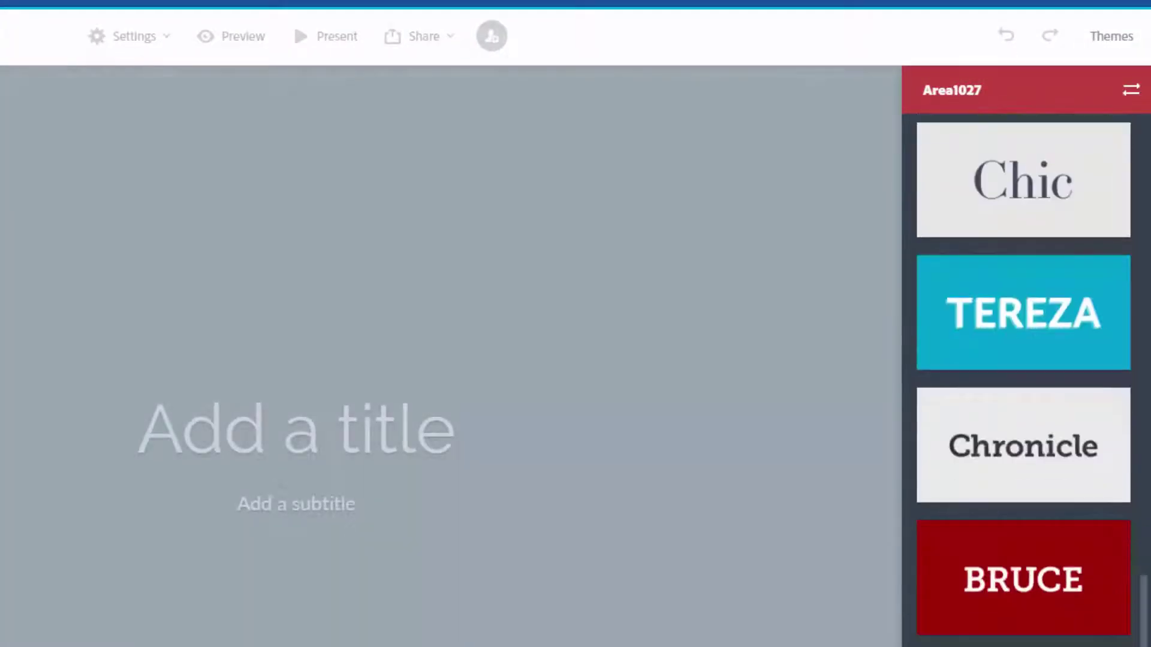
scroll(1023, 599, up, 3)
scroll(1023, 600, down, 3)
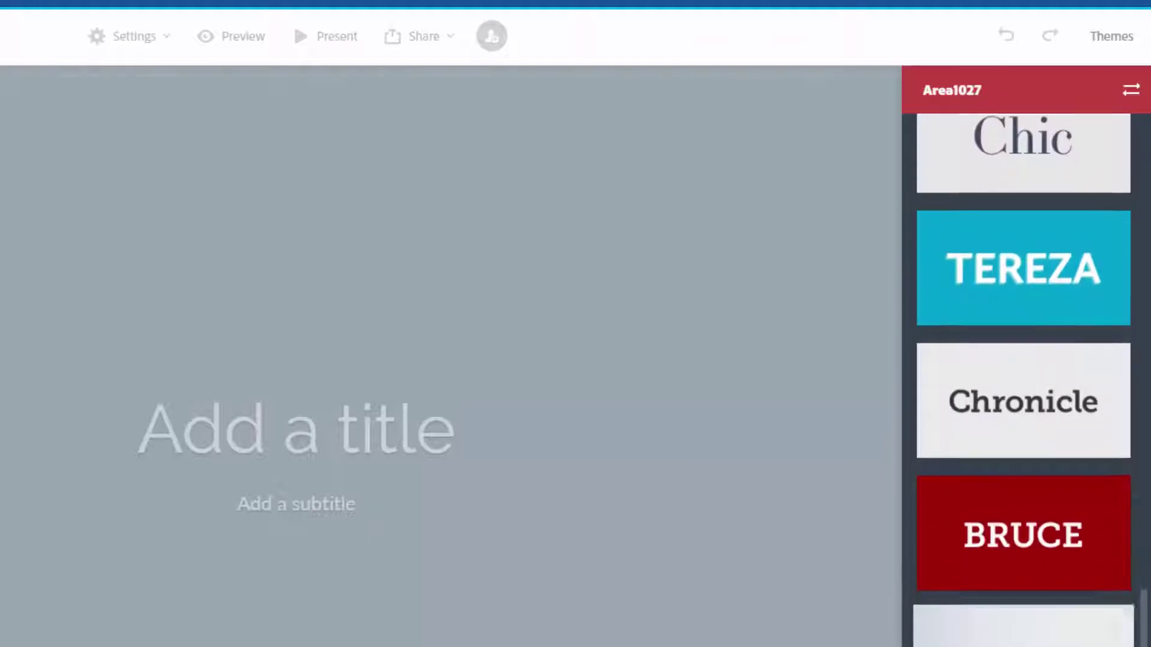
click(1023, 623)
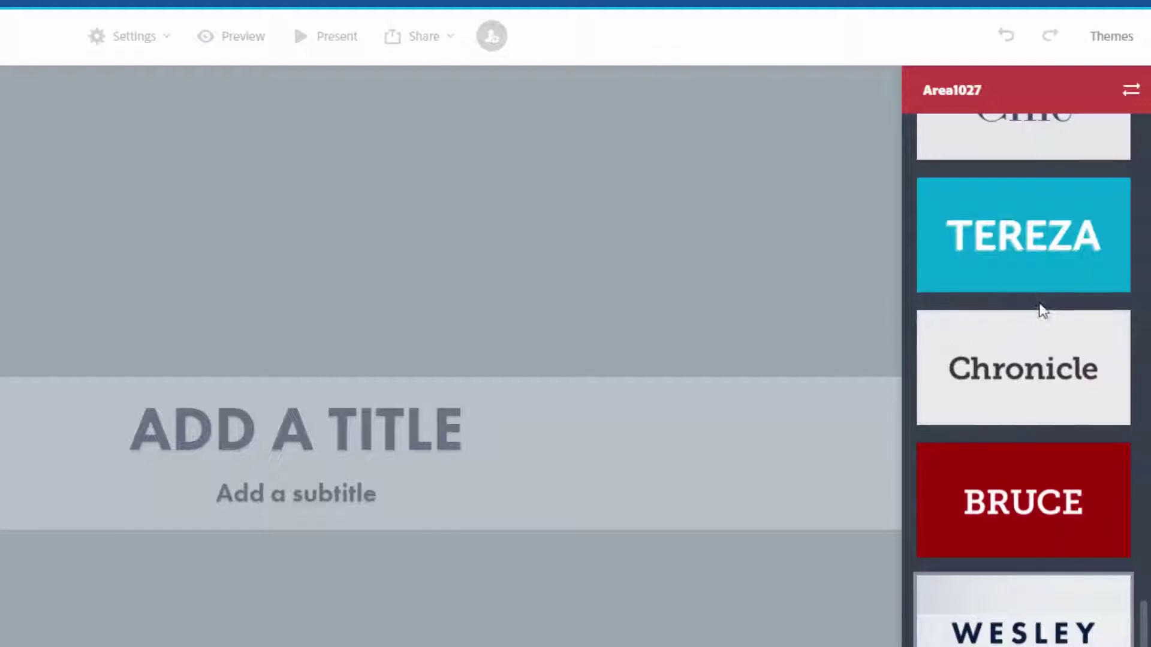
scroll(1040, 316, up, 5)
scroll(1041, 336, down, 3)
scroll(1040, 336, down, 3)
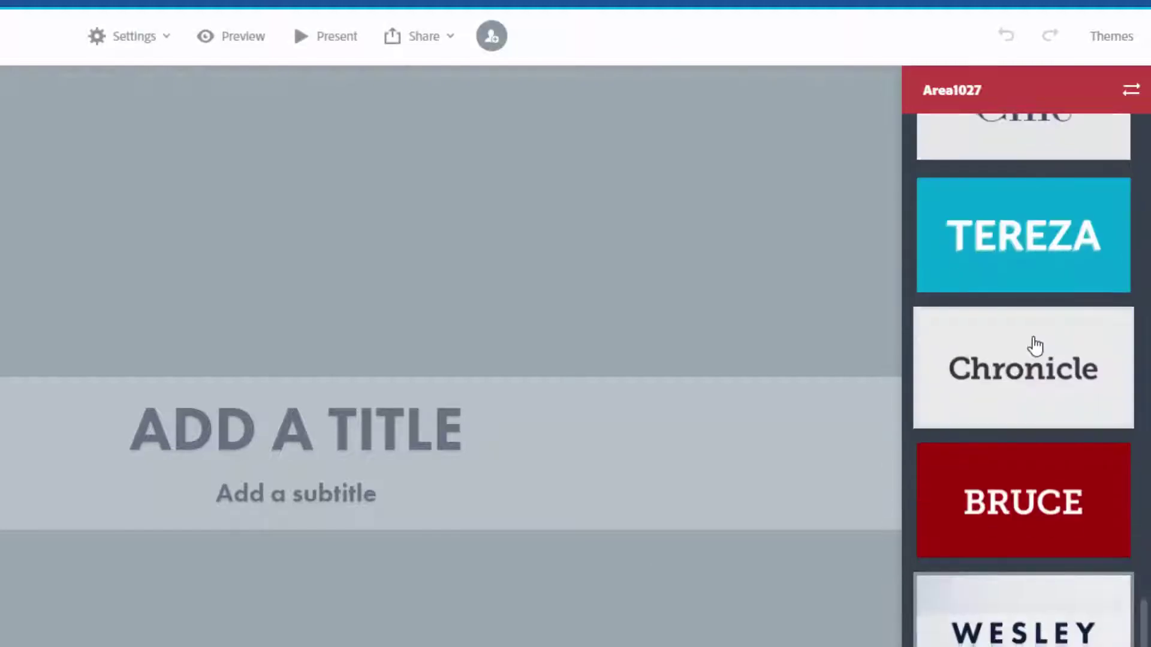
scroll(1030, 340, up, 5)
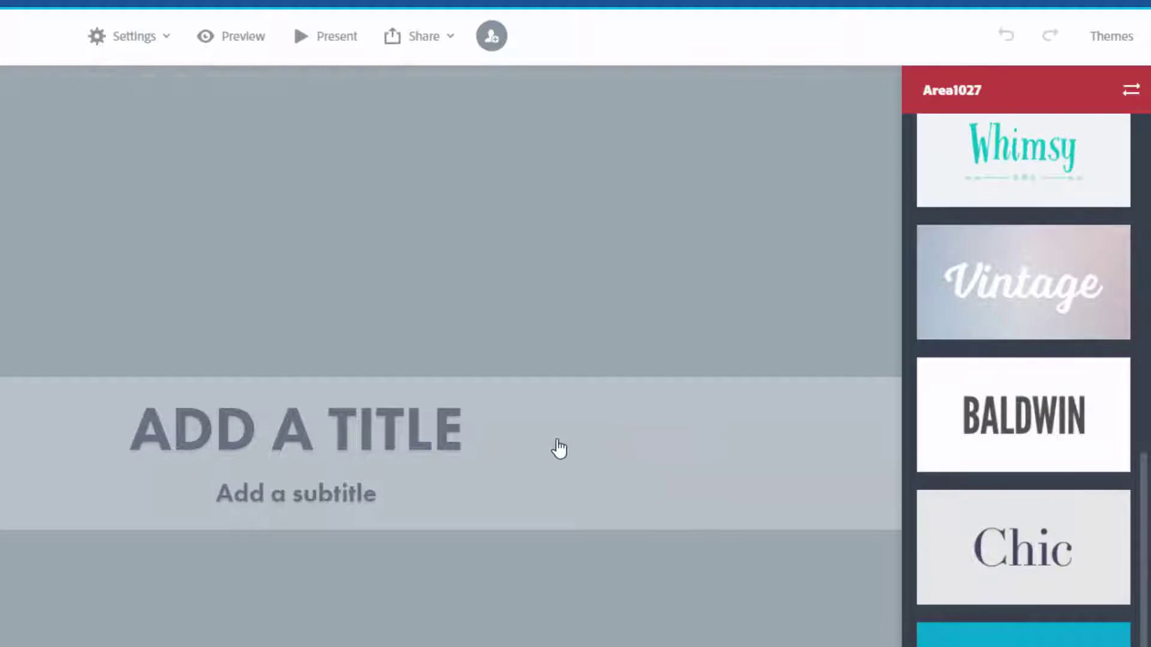
Give the page the title "BEST DAY EVER!".
click(255, 430)
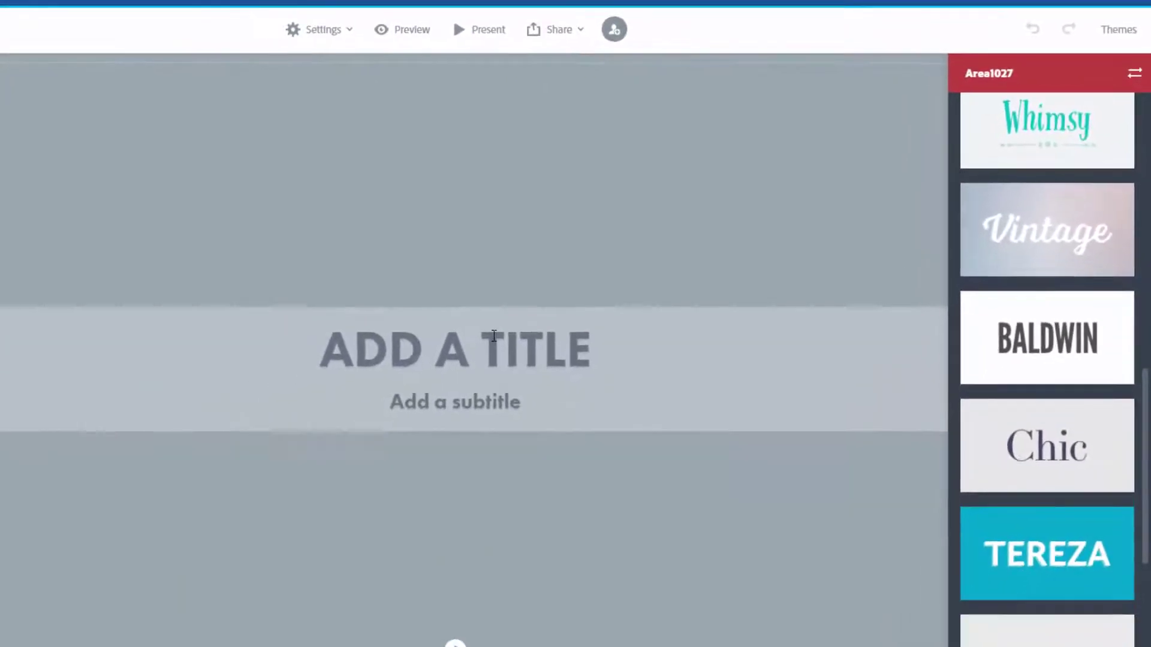
text(BEST)
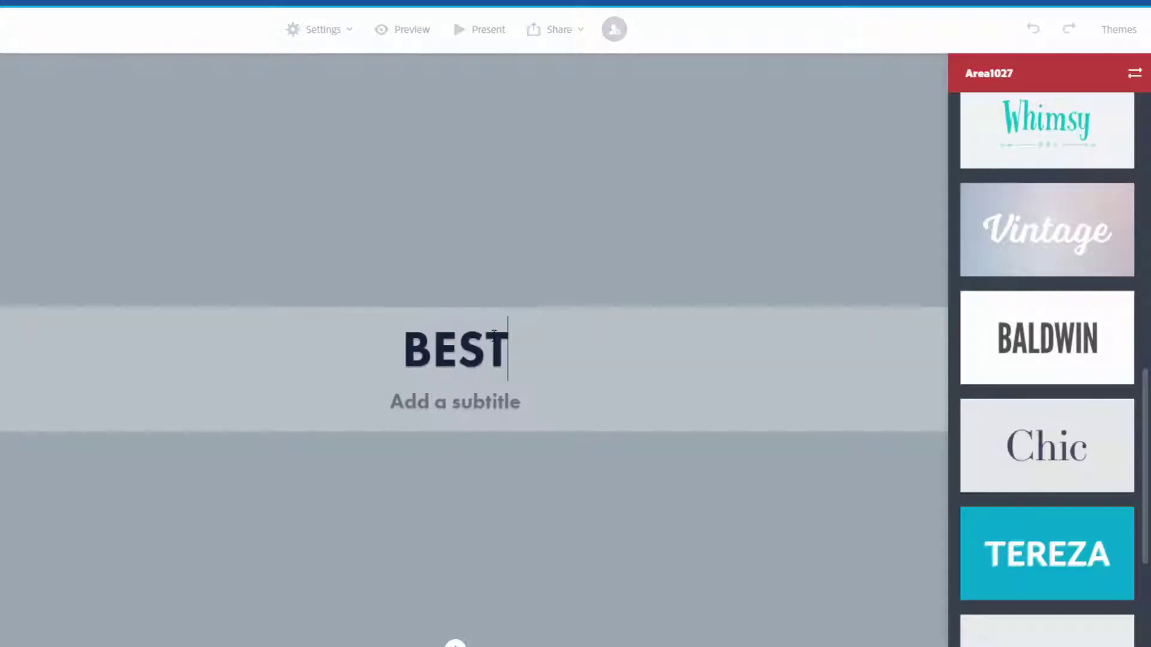
text( DAY EVER!)
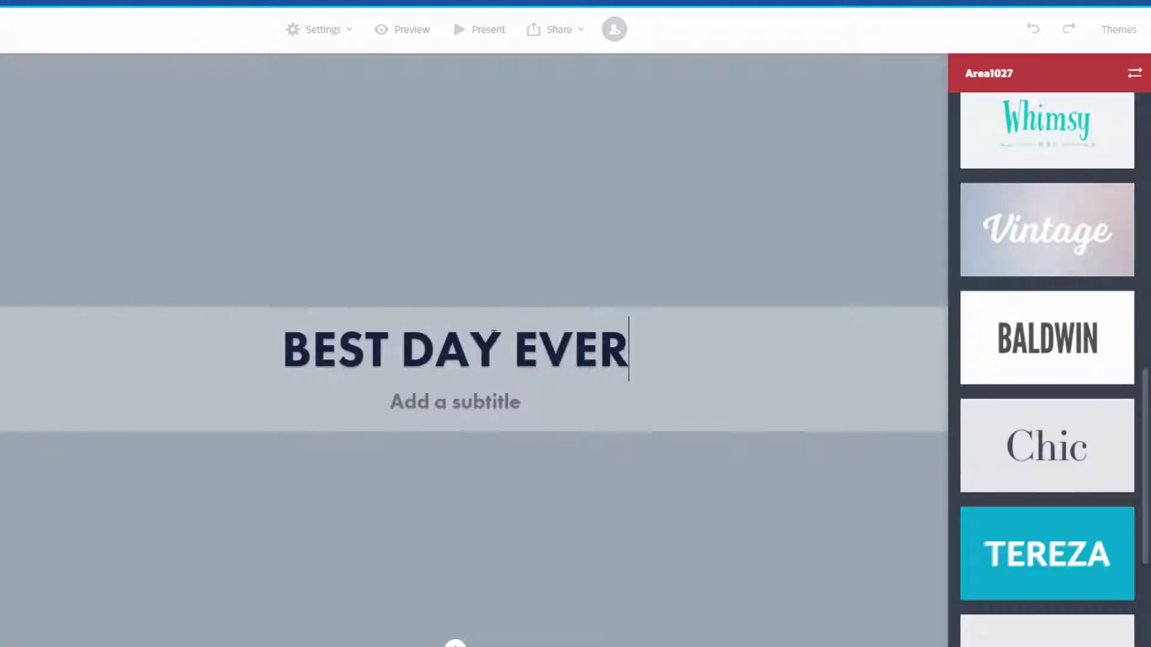
Add a subtitle reading "according to" followed by "Mr." with a capital M and the teacher's surname.
click(496, 401)
text(acc)
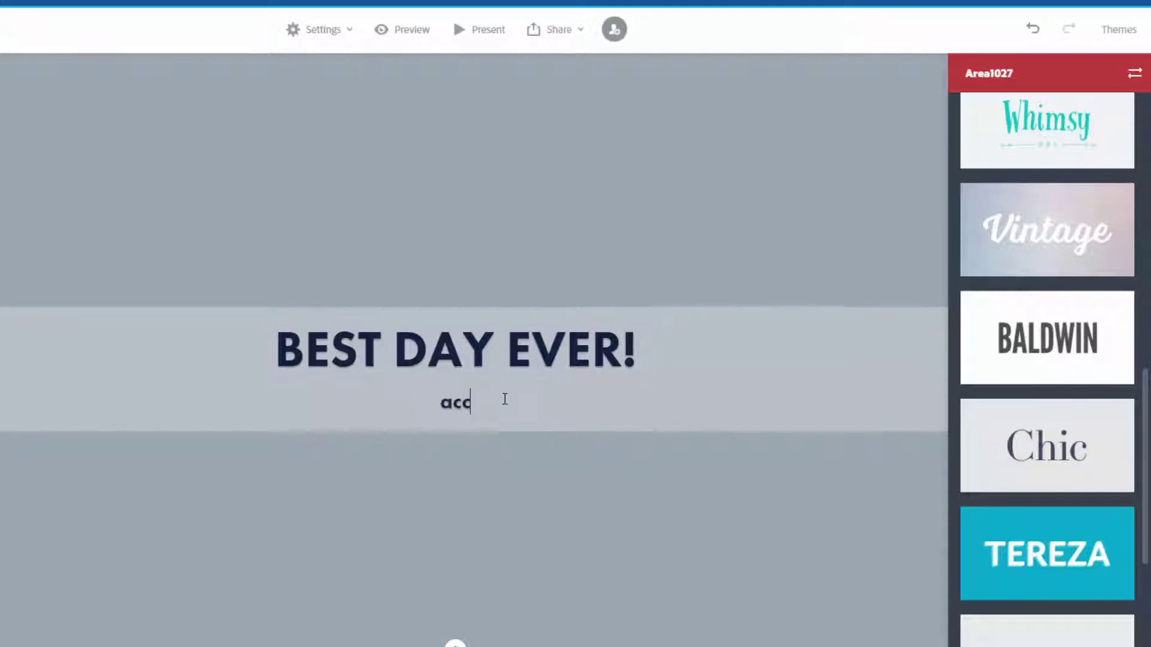
text(ording to m)
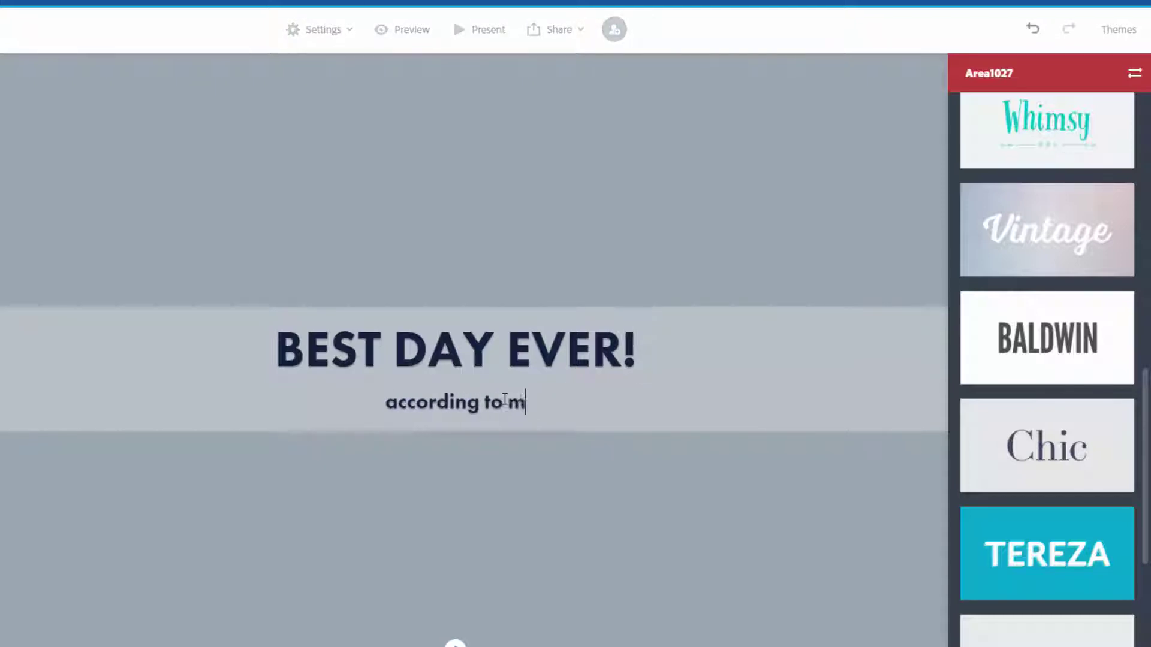
text(r. Arvin)
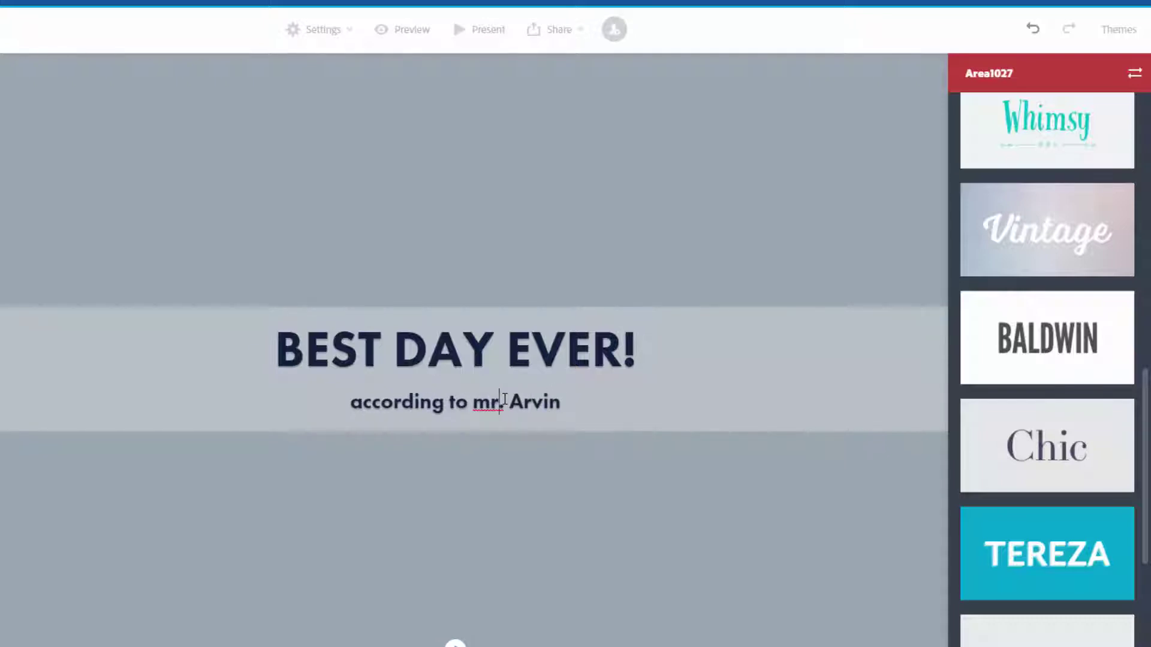
key(BackSpace)
text(m)
key(BackSpace)
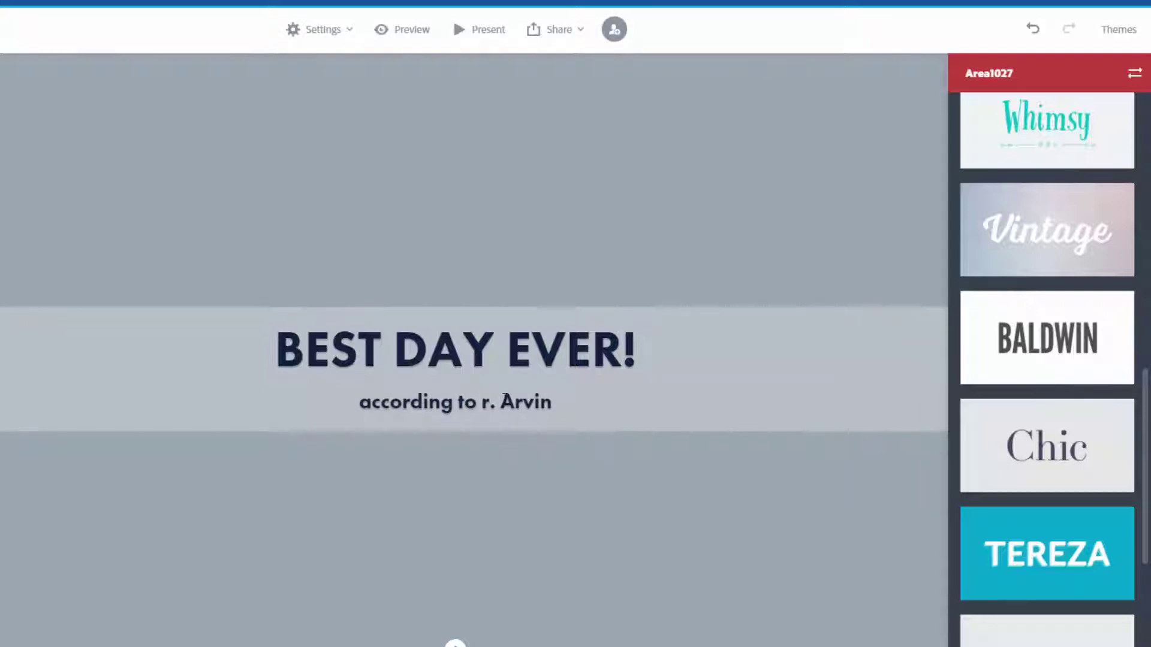
text(M)
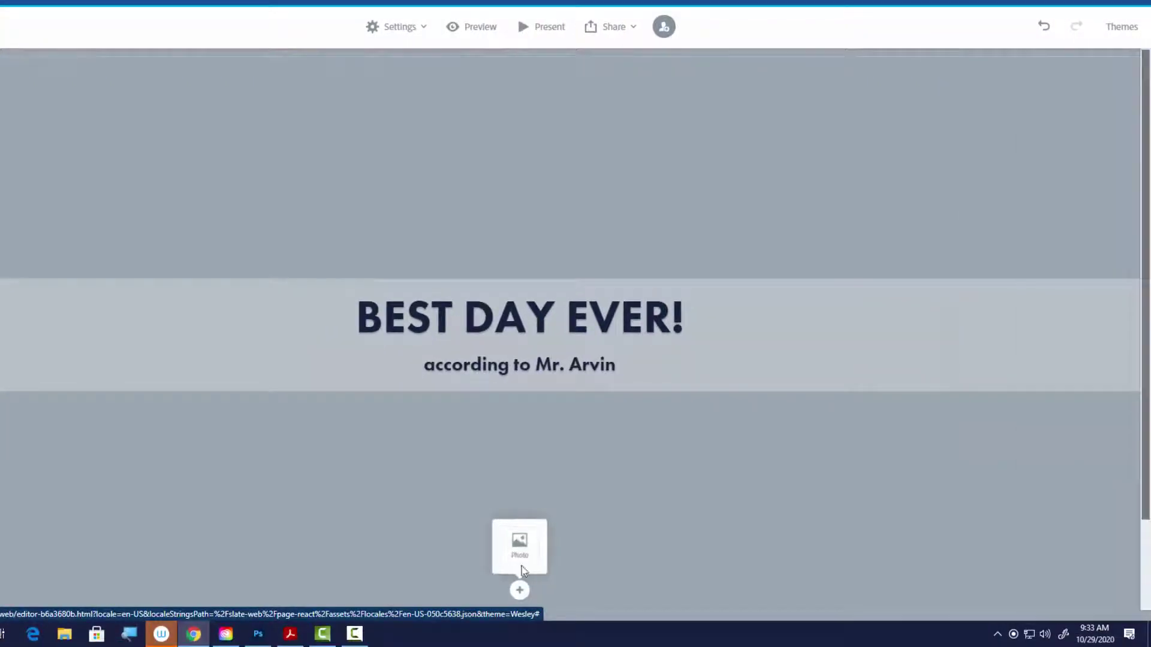
Upload sunshine-01.jpg from the web folder as the background photo of the title section.
click(519, 542)
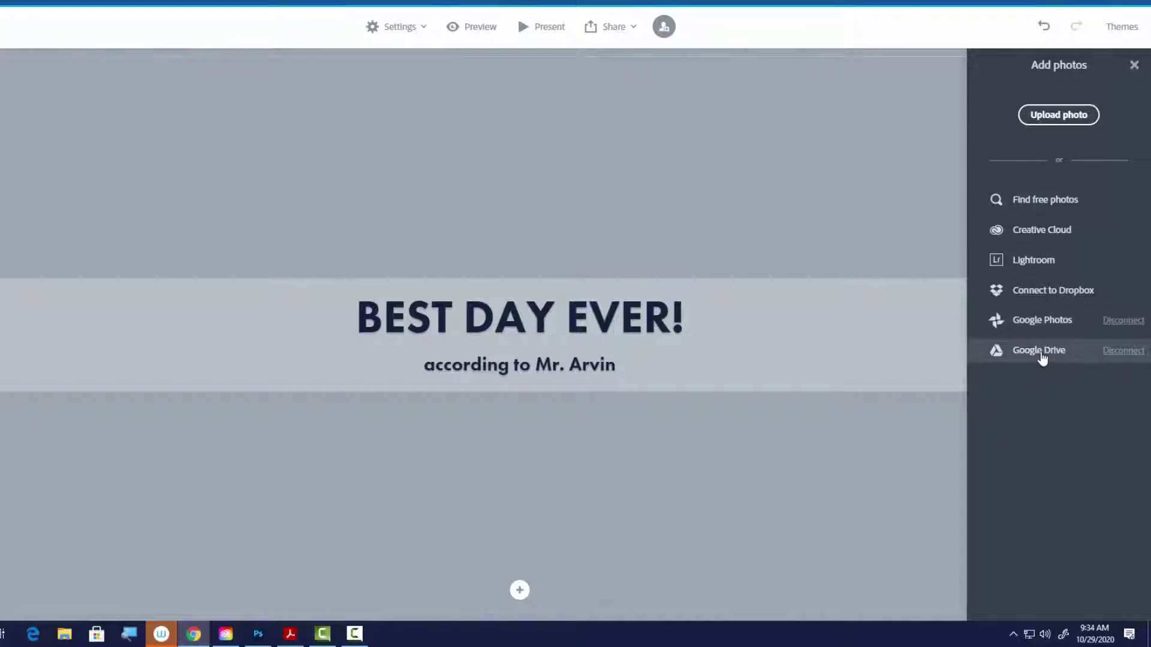
click(1067, 123)
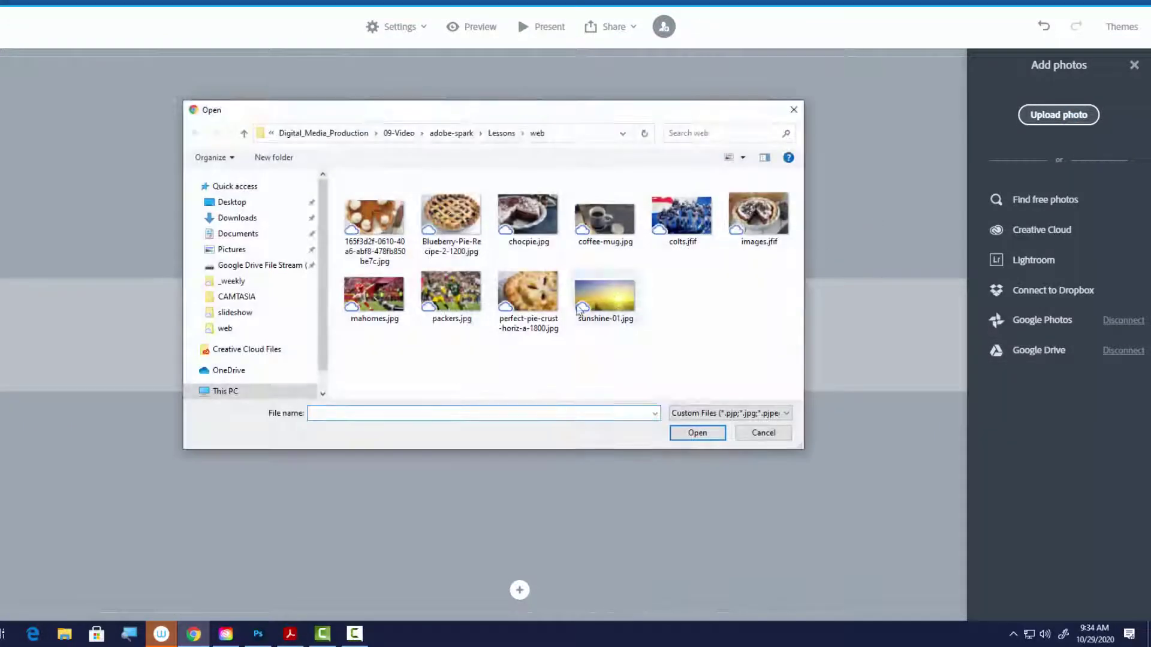
click(605, 296)
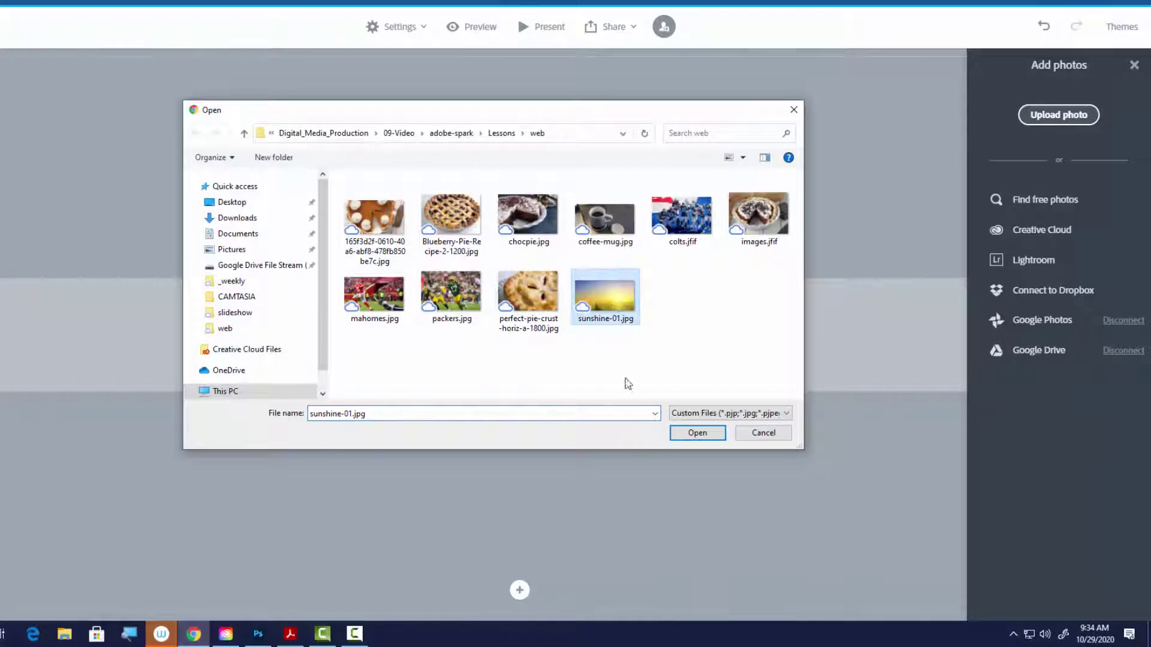
click(697, 433)
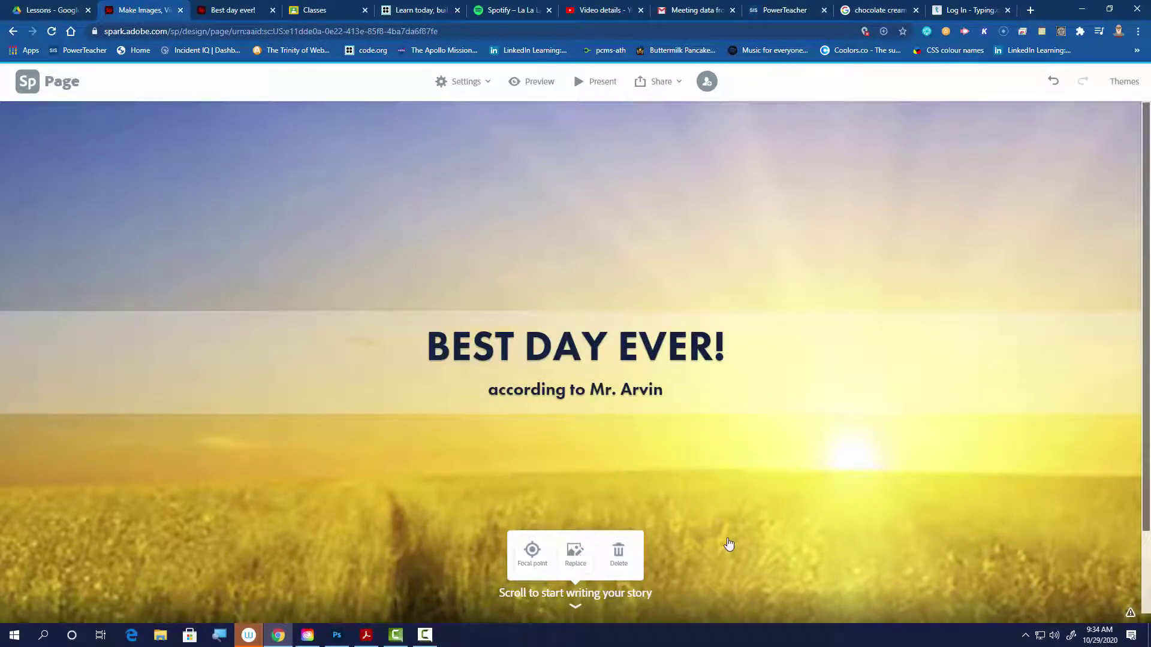
Upload coffee-mug.jpg as a new photo below the title section and set it to the Fill screen layout.
scroll(729, 544, down, 2)
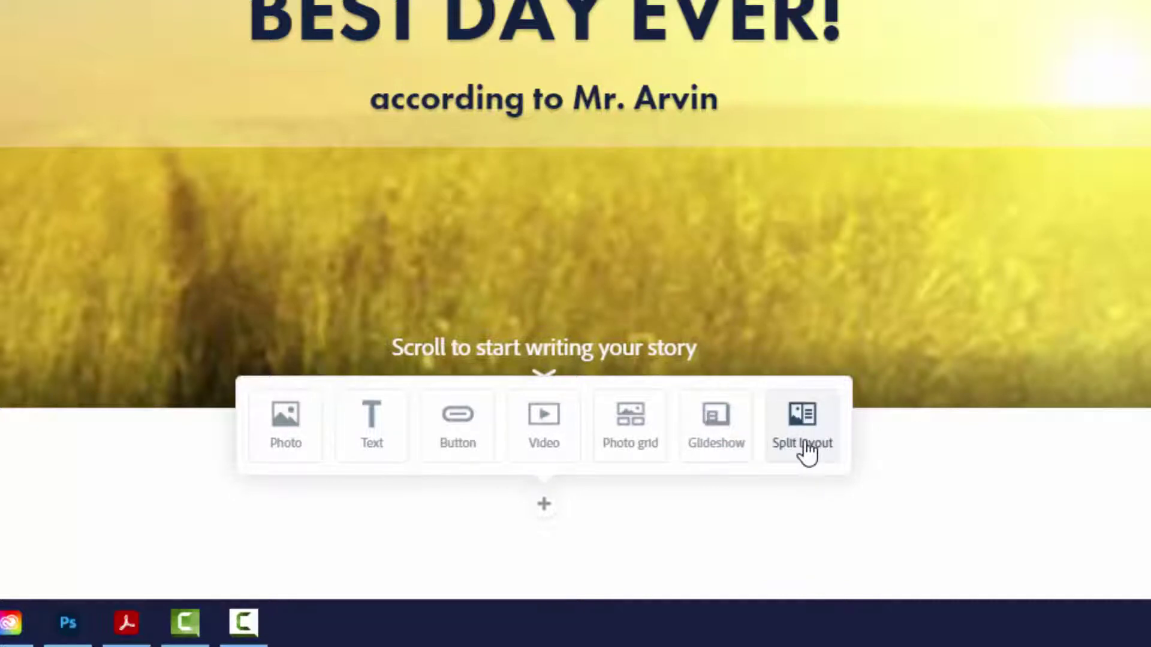
click(282, 443)
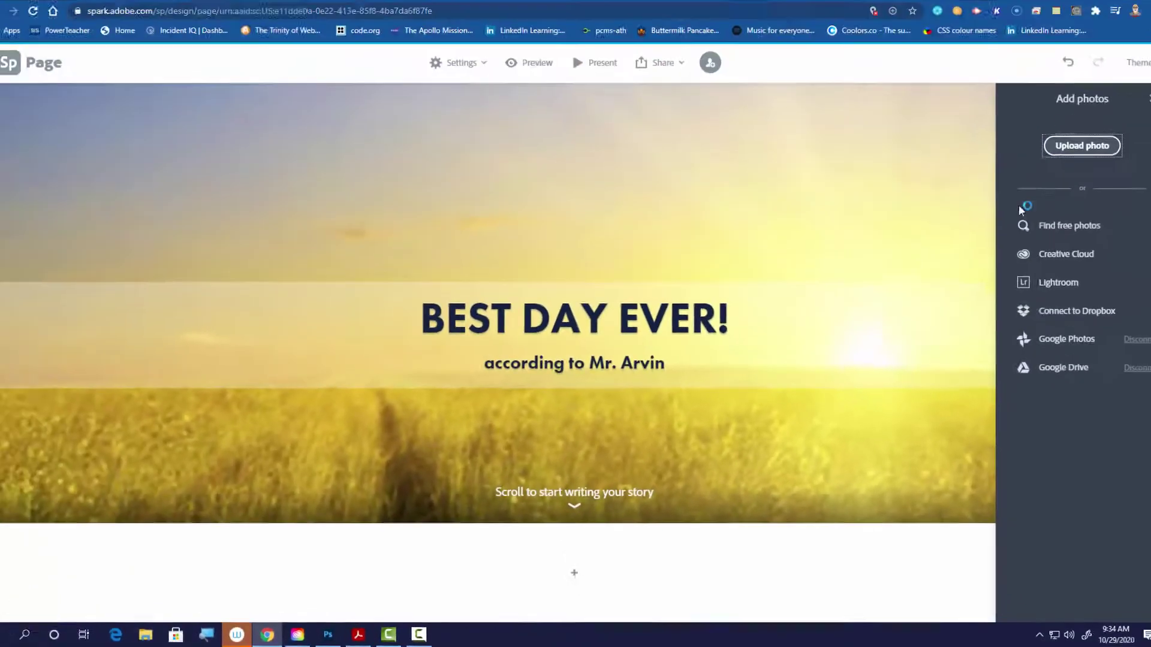
click(1066, 161)
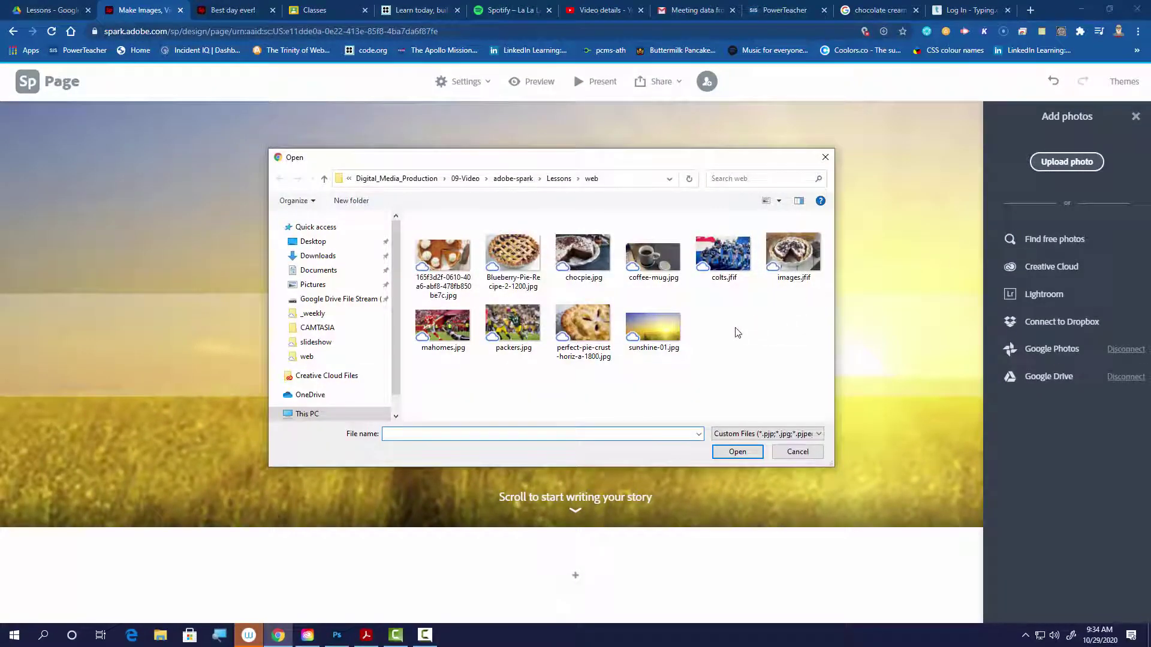
click(653, 270)
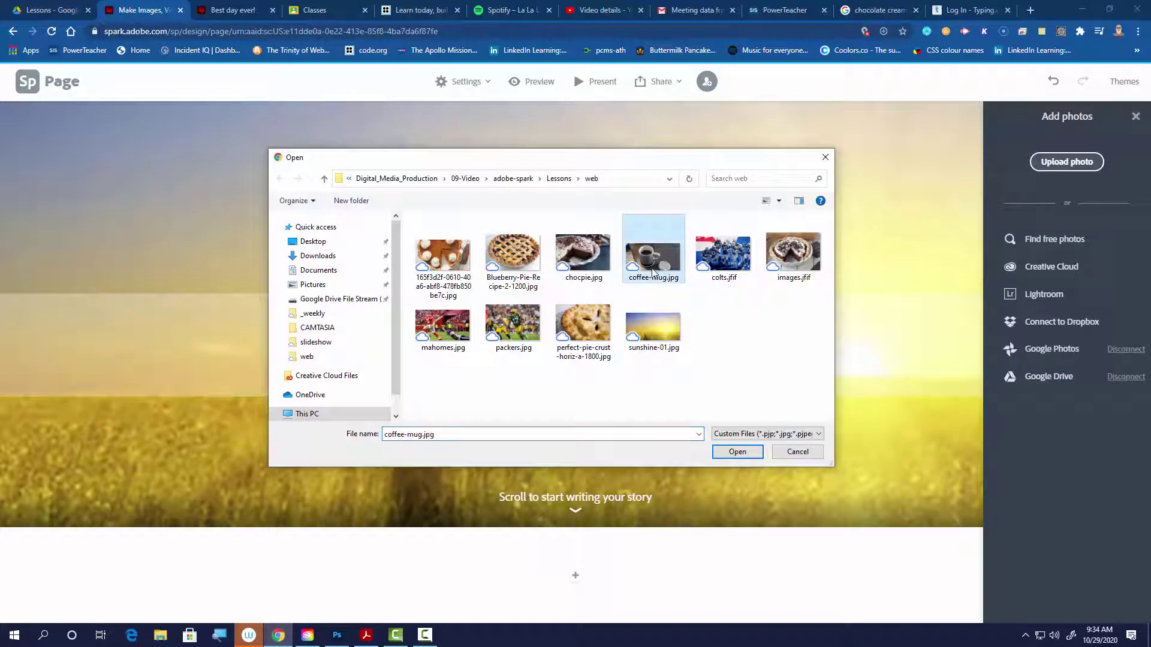
click(741, 452)
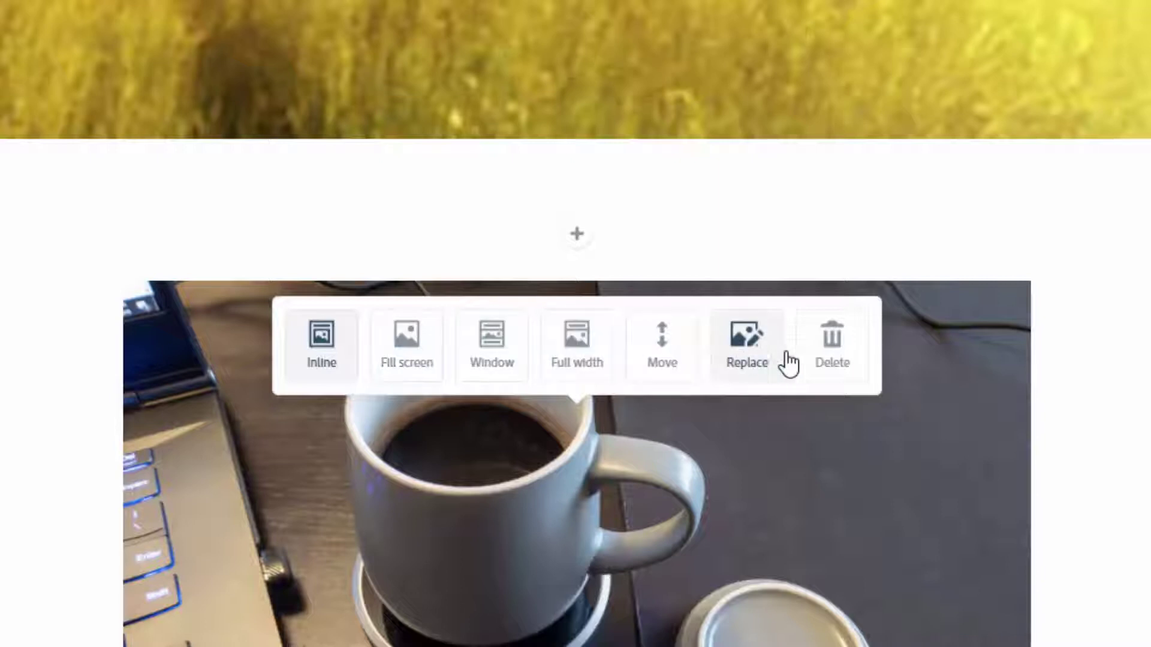
click(422, 358)
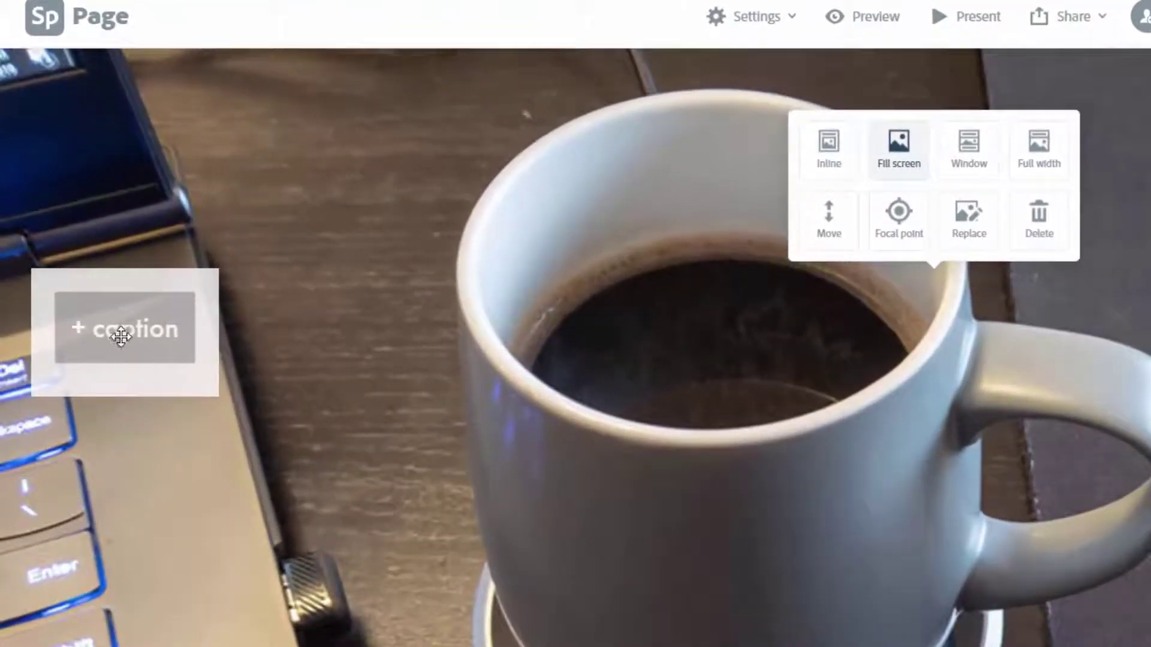
Caption the coffee photo "Any really good day should include some coffee if you ask me...which you didn't...".
click(141, 344)
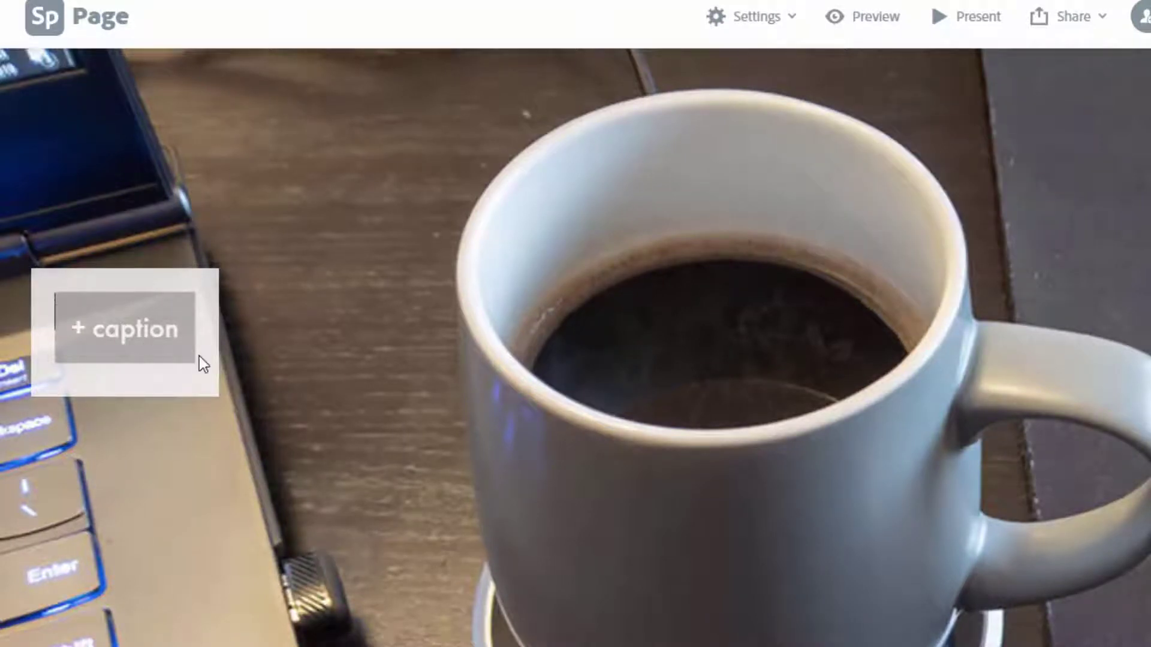
text(Any reall)
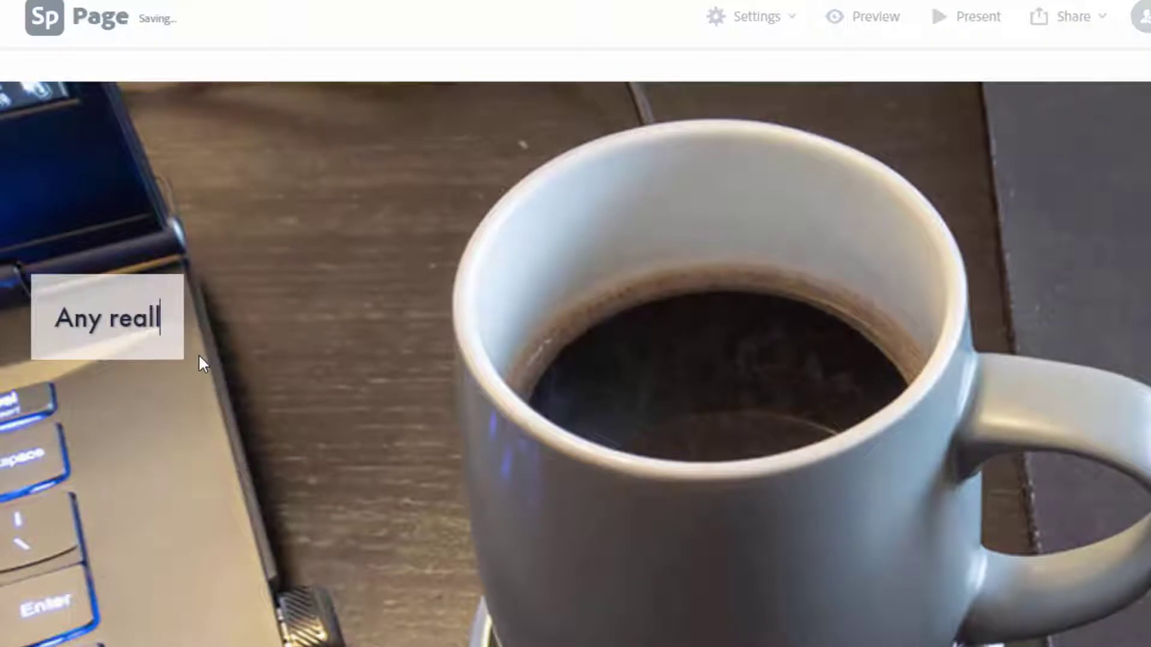
text(y good day s)
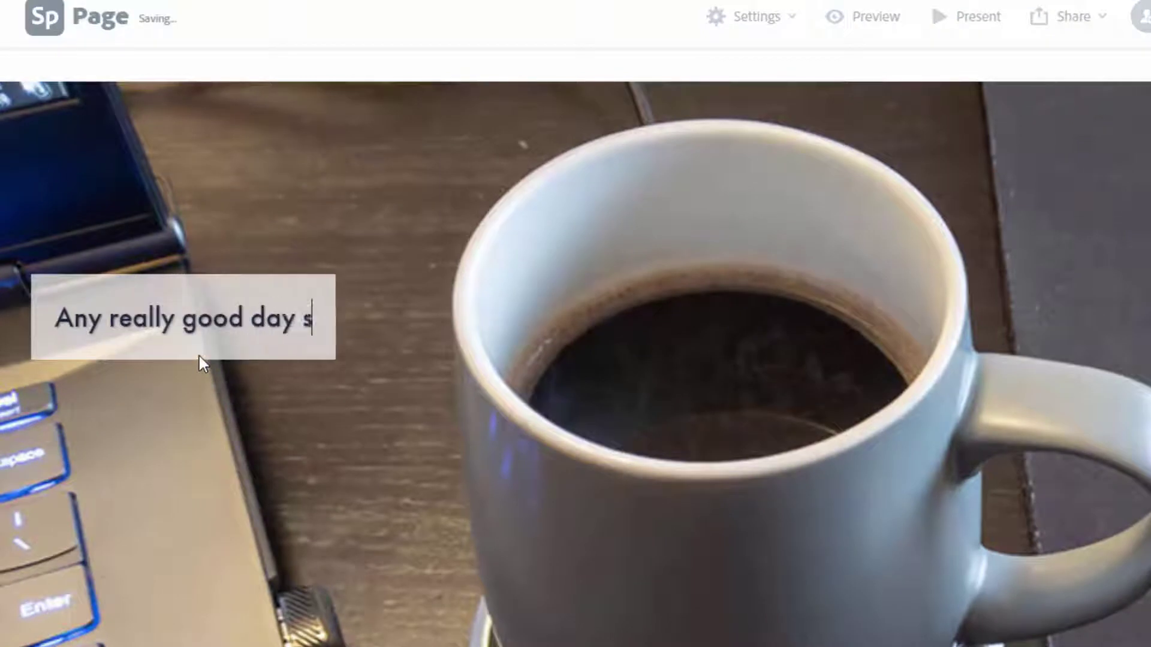
text(hould includ)
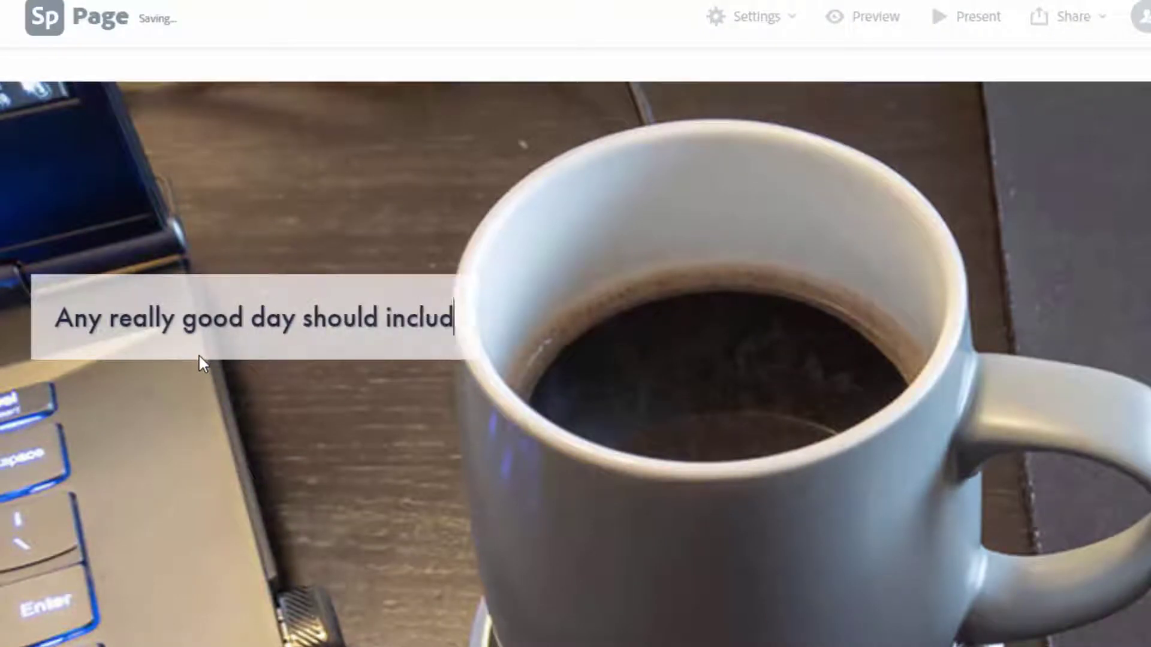
text(e some c)
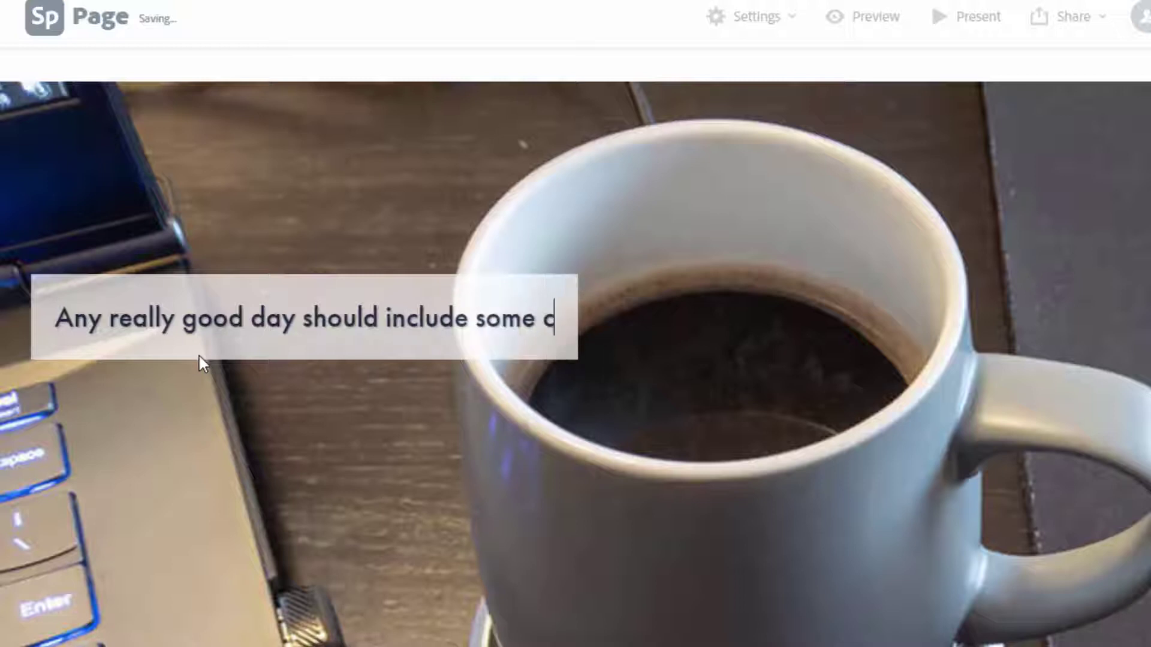
text(offee)
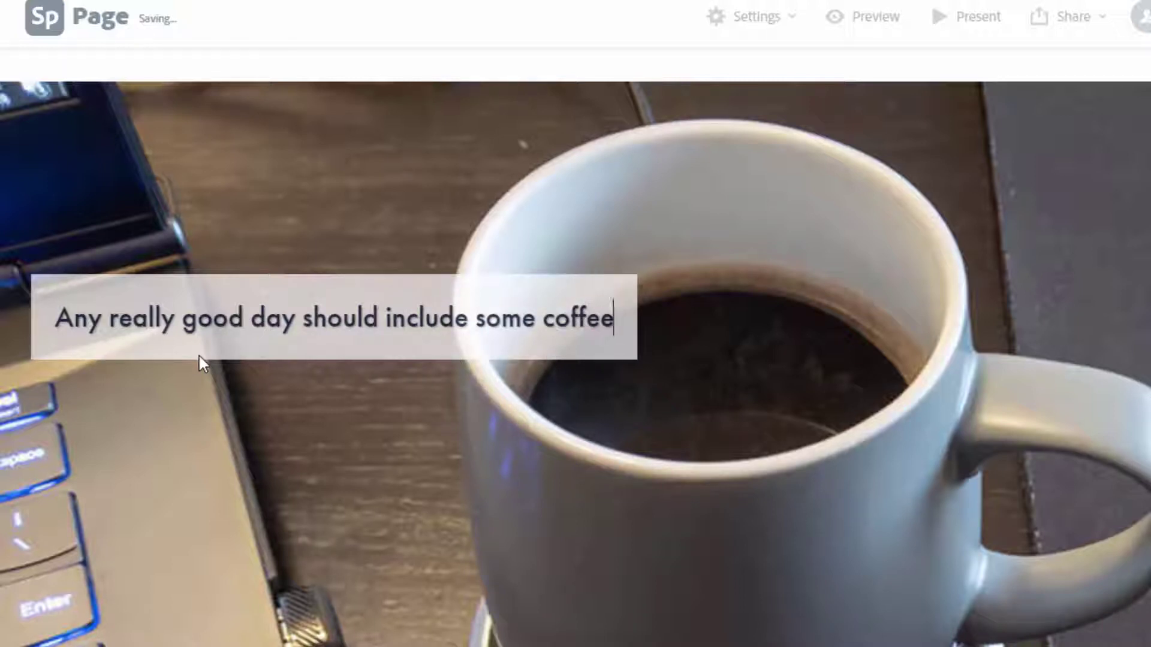
text( if you ask me)
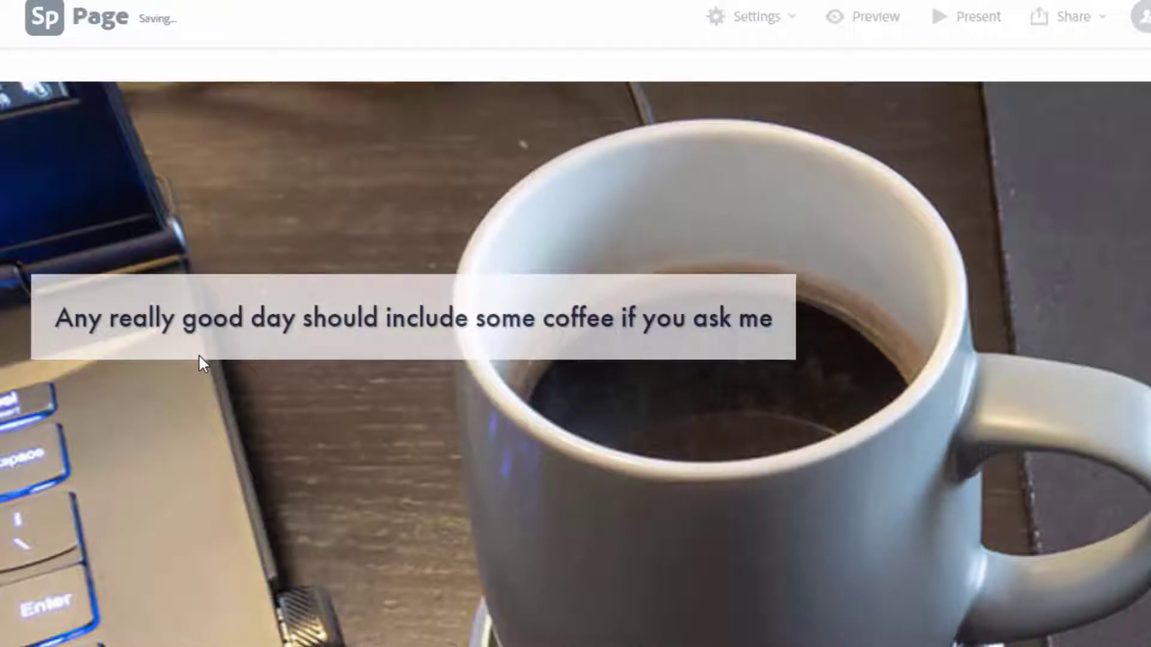
text(...whi)
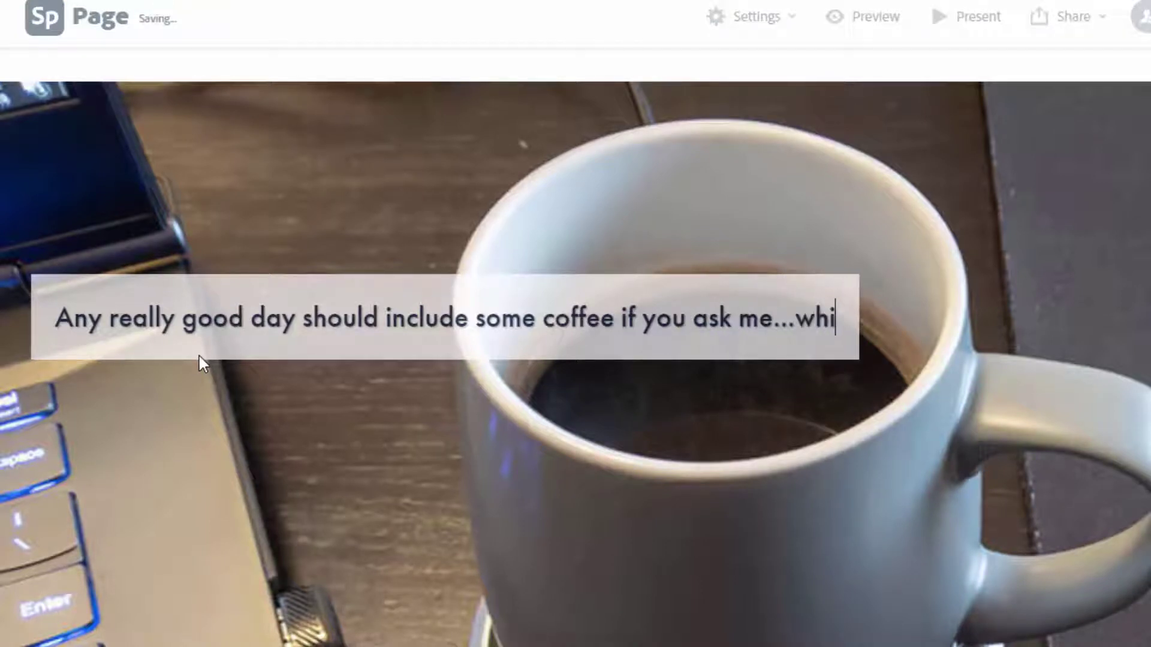
text(ch you di)
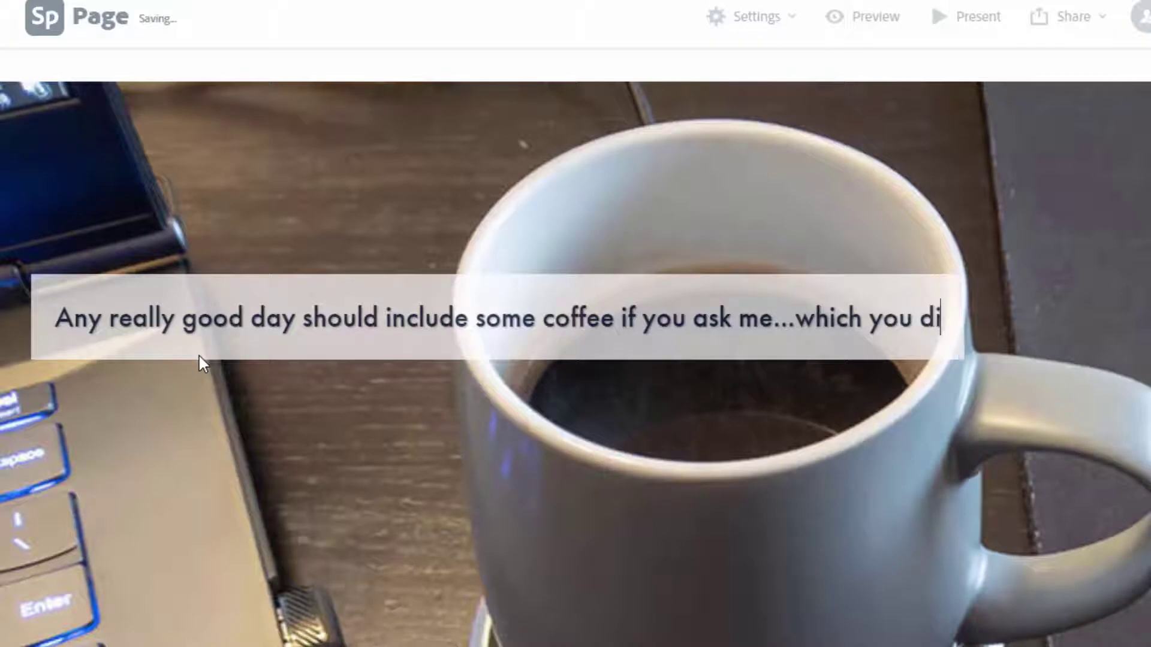
text(dn't)
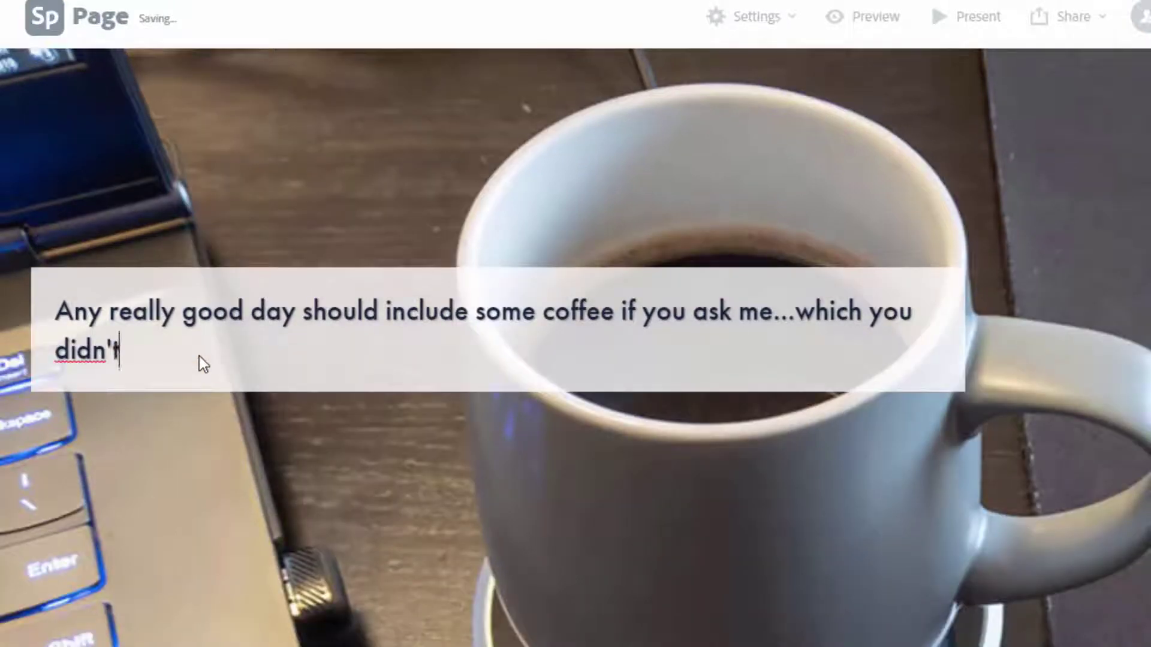
text(...)
click(437, 457)
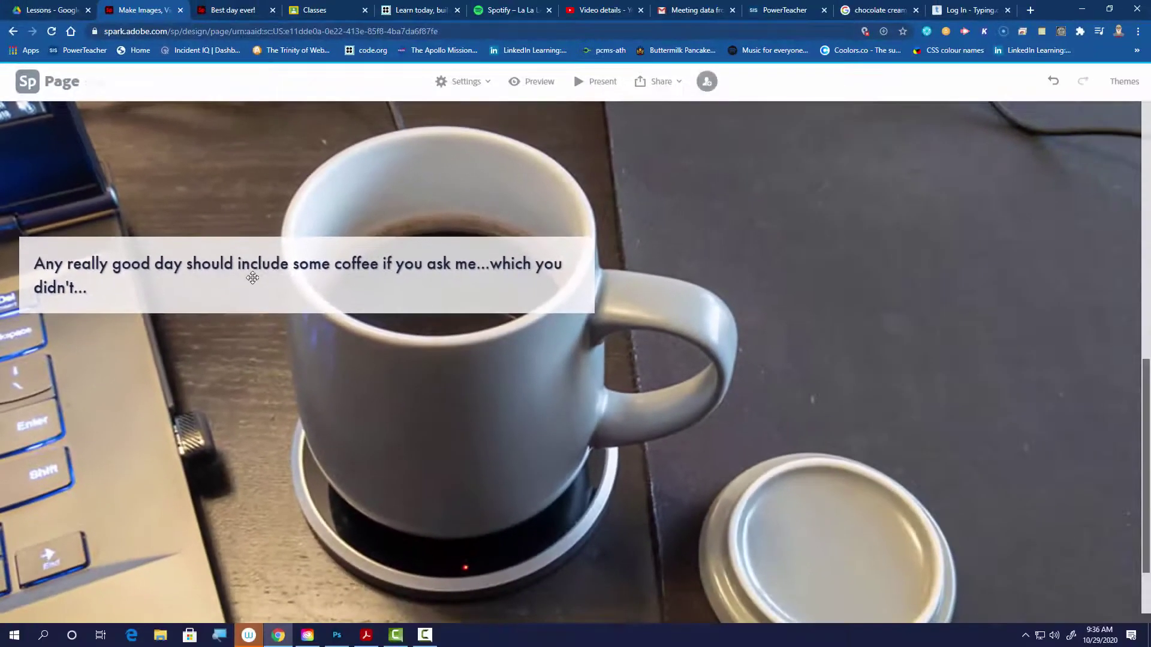
Try the caption on the right side of the coffee photo, and return it to the left side.
drag(342, 308, 1093, 356)
drag(795, 311, 359, 290)
Examine how the full-screen coffee photo and its caption behave while the page scrolls past them.
scroll(788, 299, down, 1)
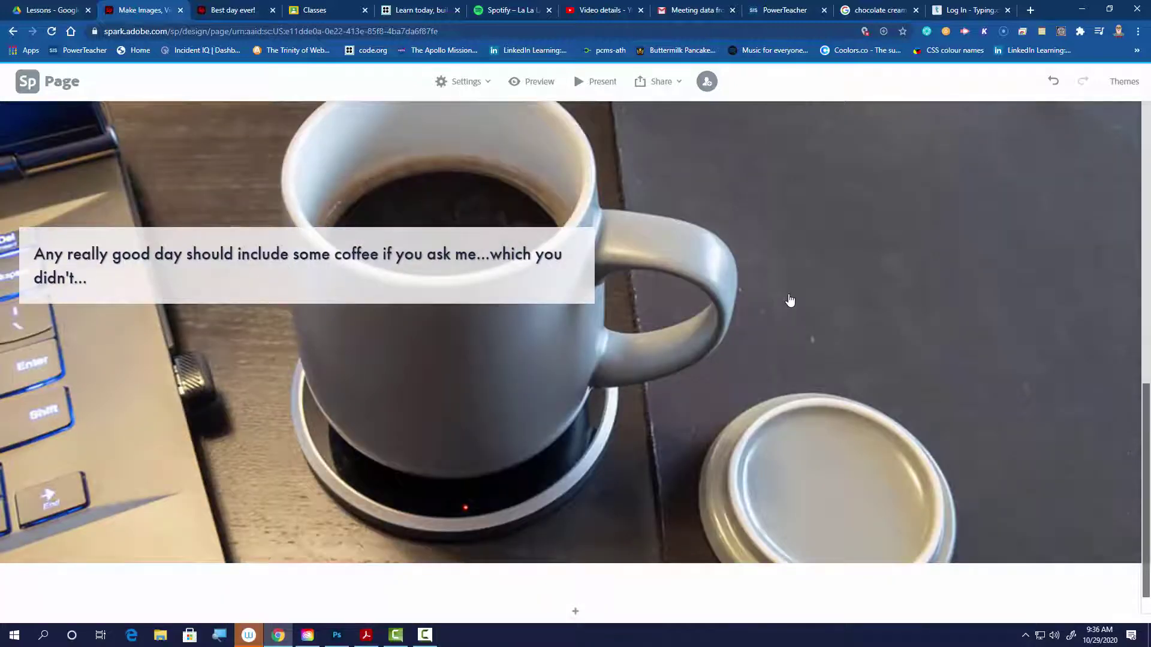
scroll(789, 299, up, 2)
scroll(788, 297, up, 3)
scroll(786, 303, down, 2)
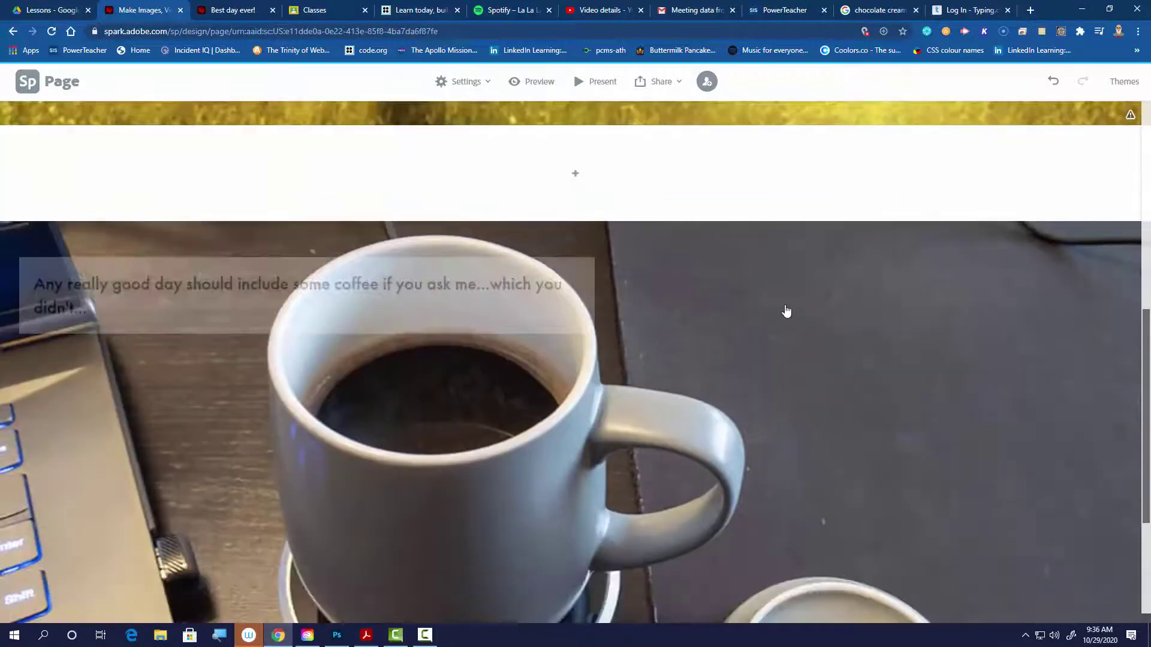
scroll(787, 311, down, 3)
scroll(786, 311, up, 2)
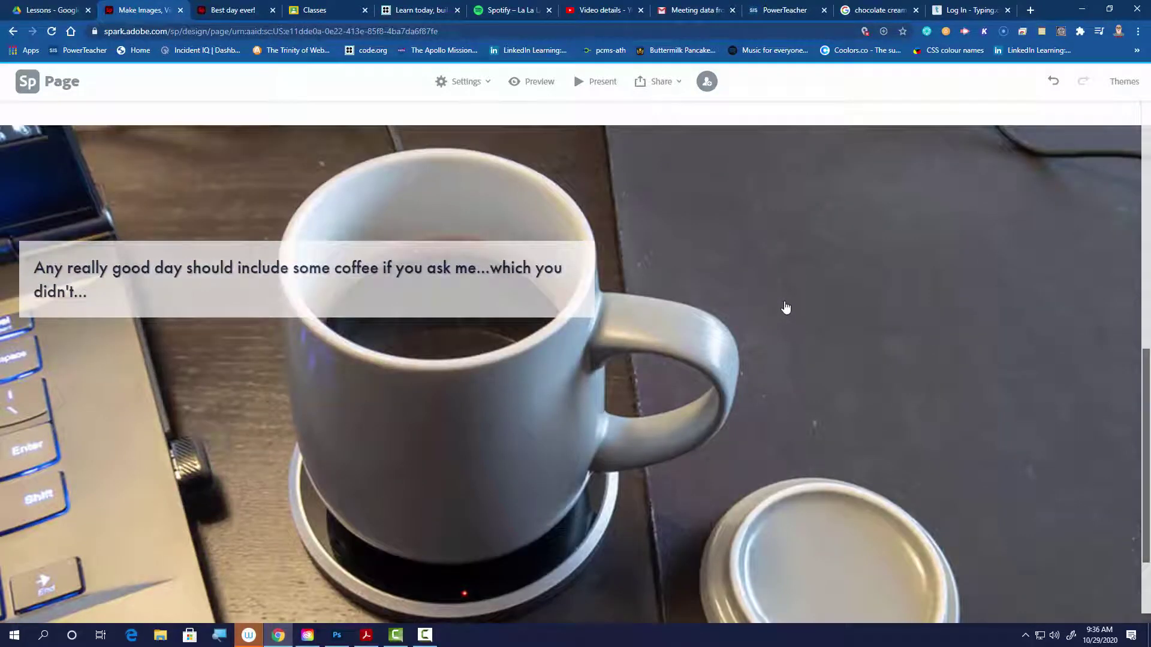
scroll(786, 307, down, 1)
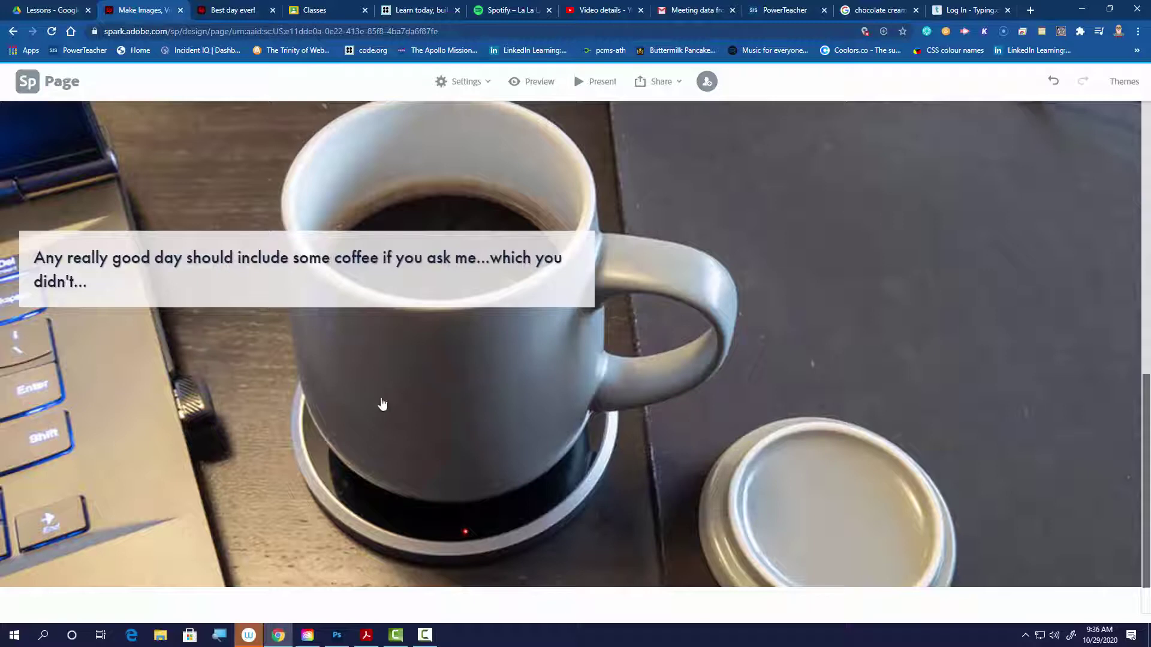
scroll(429, 409, up, 1)
scroll(432, 398, down, 1)
scroll(429, 407, down, 1)
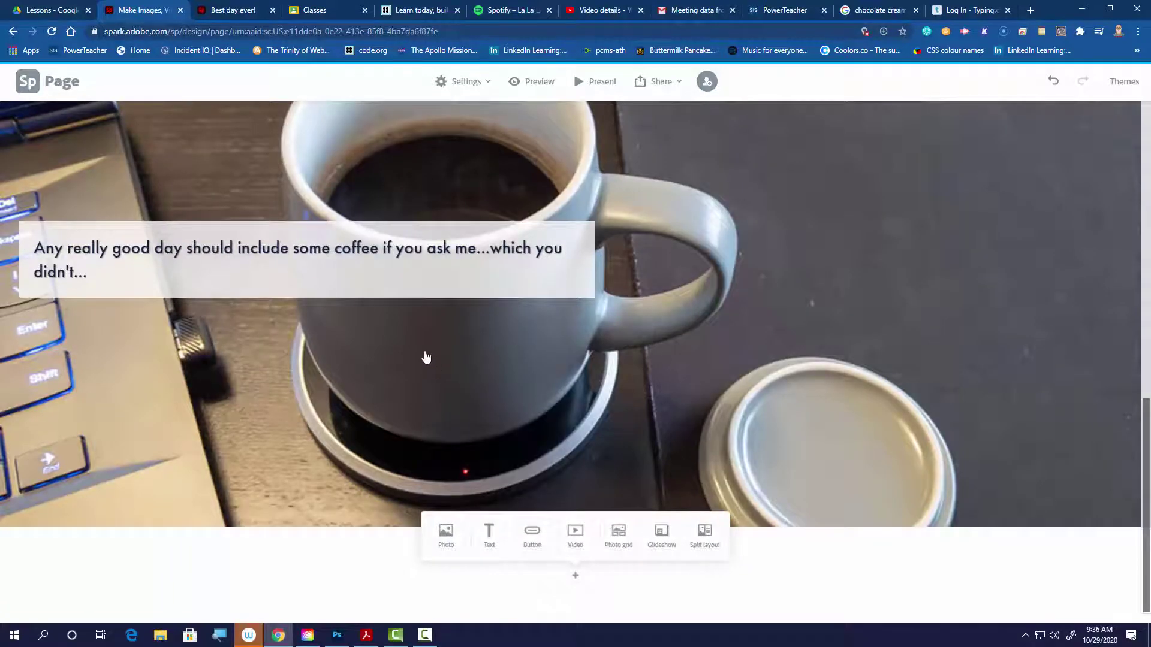
scroll(427, 356, up, 1)
scroll(428, 354, down, 1)
scroll(429, 354, up, 1)
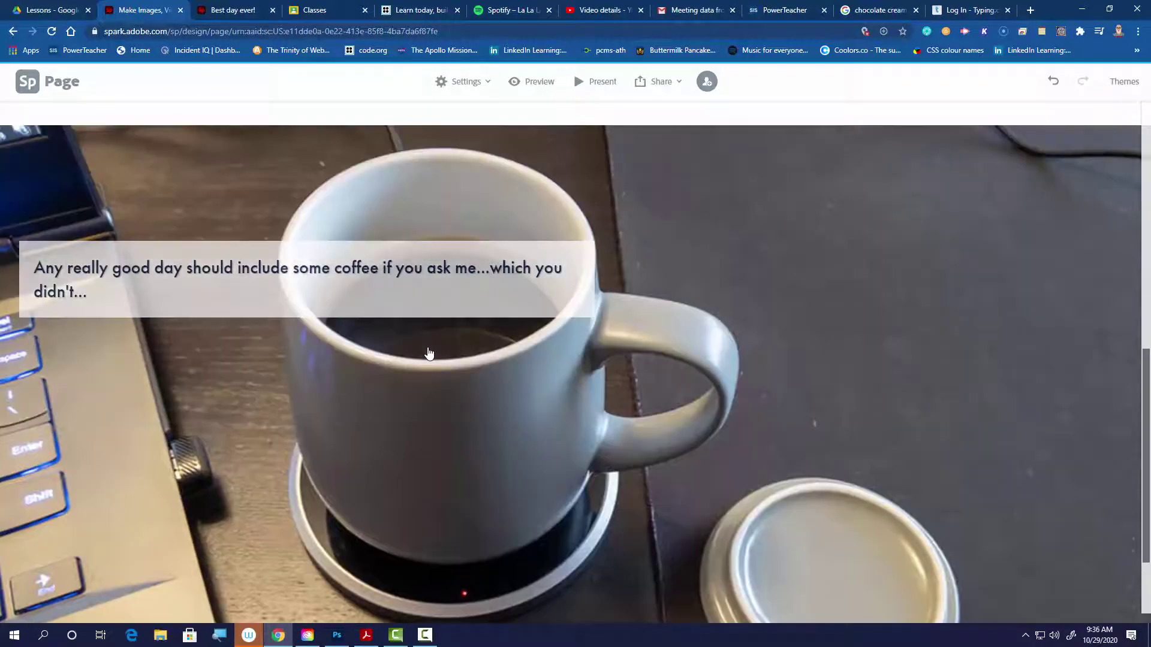
Add a split layout section below the coffee photo and upload colts.jfif as its image.
scroll(429, 354, down, 1)
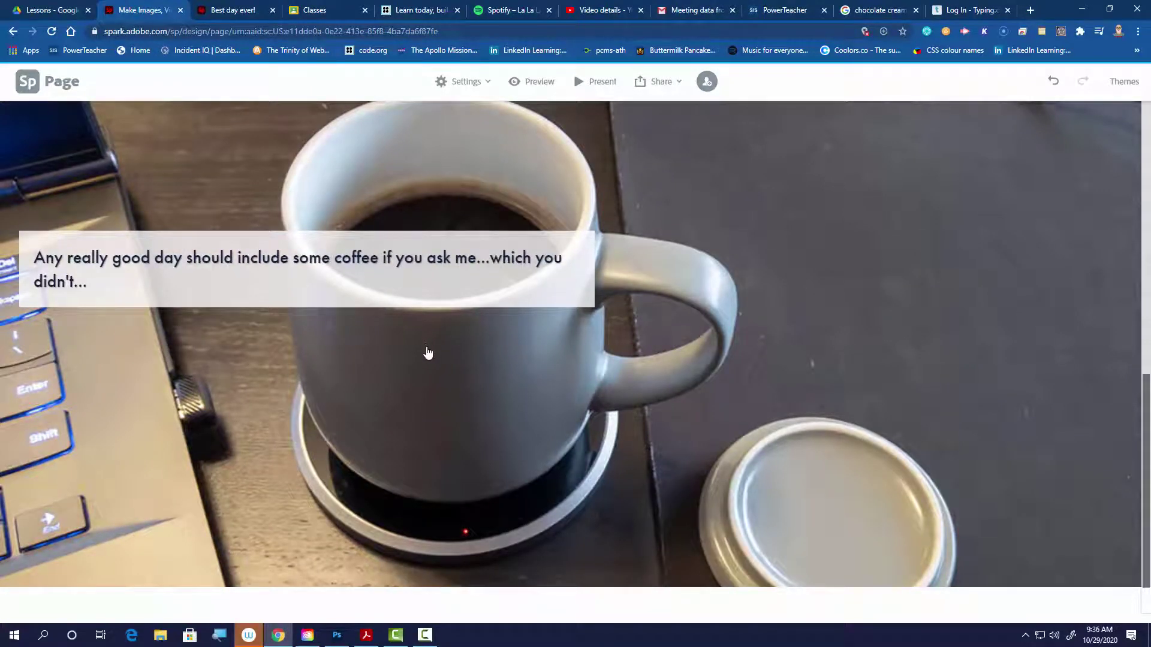
scroll(443, 358, down, 1)
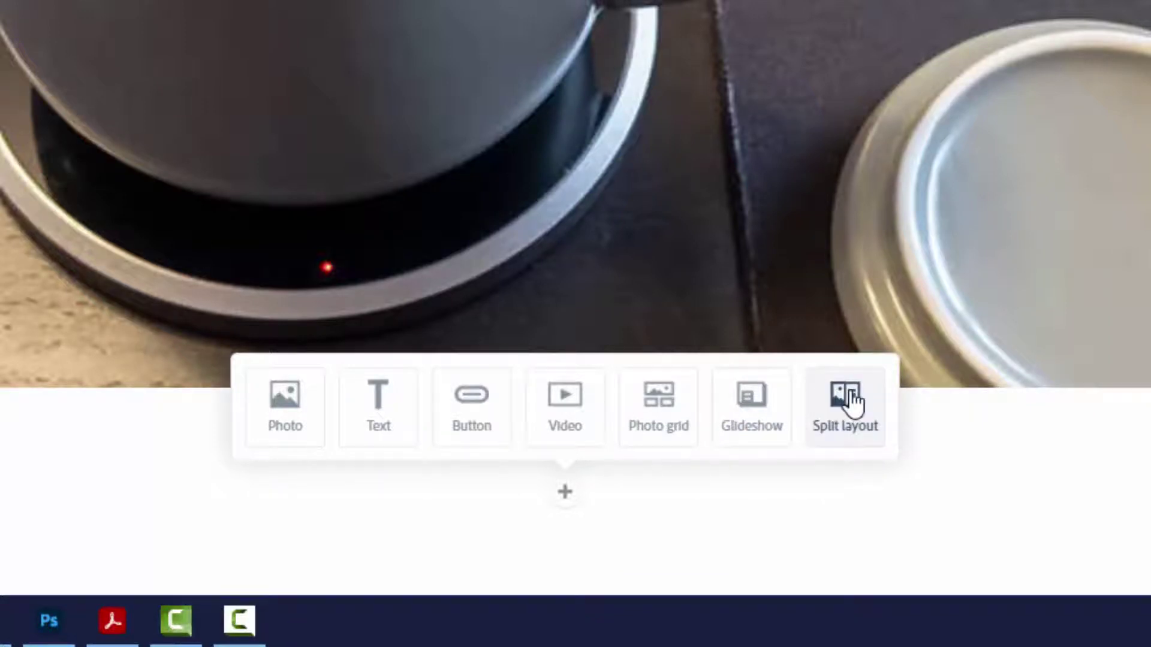
click(847, 406)
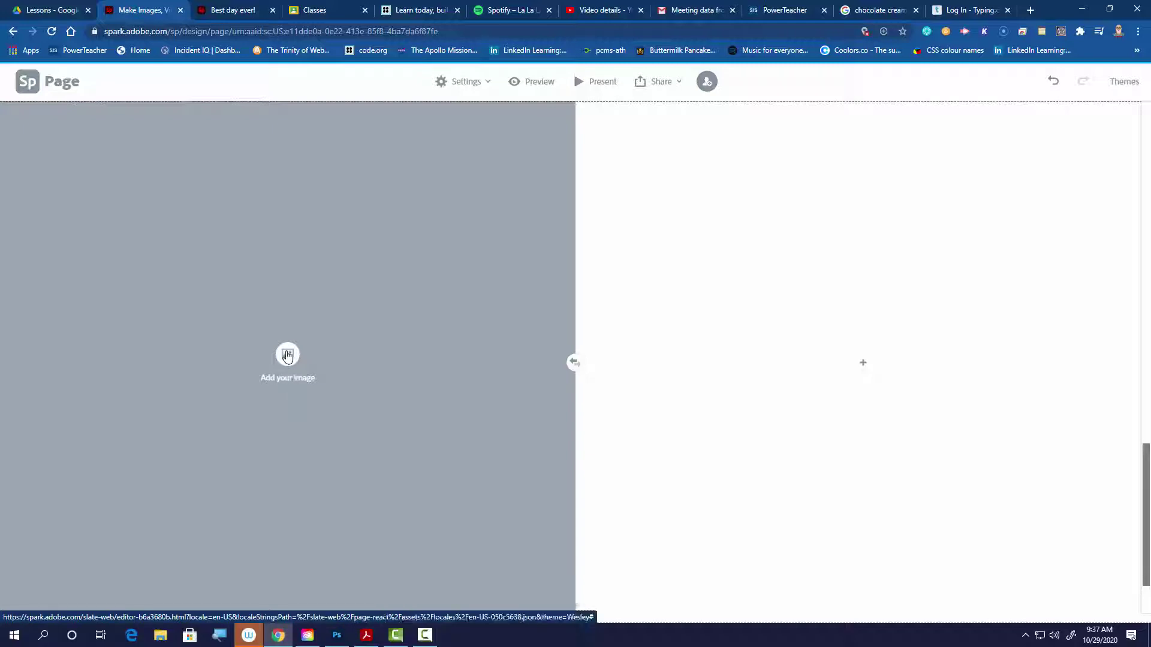
click(287, 355)
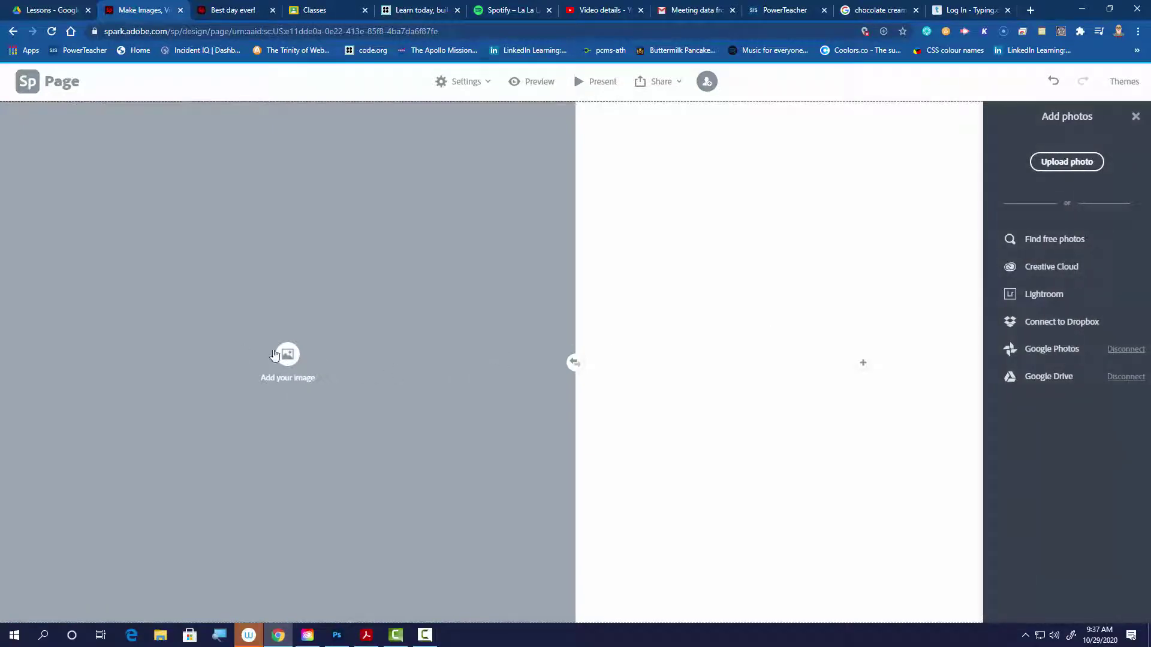
click(1048, 169)
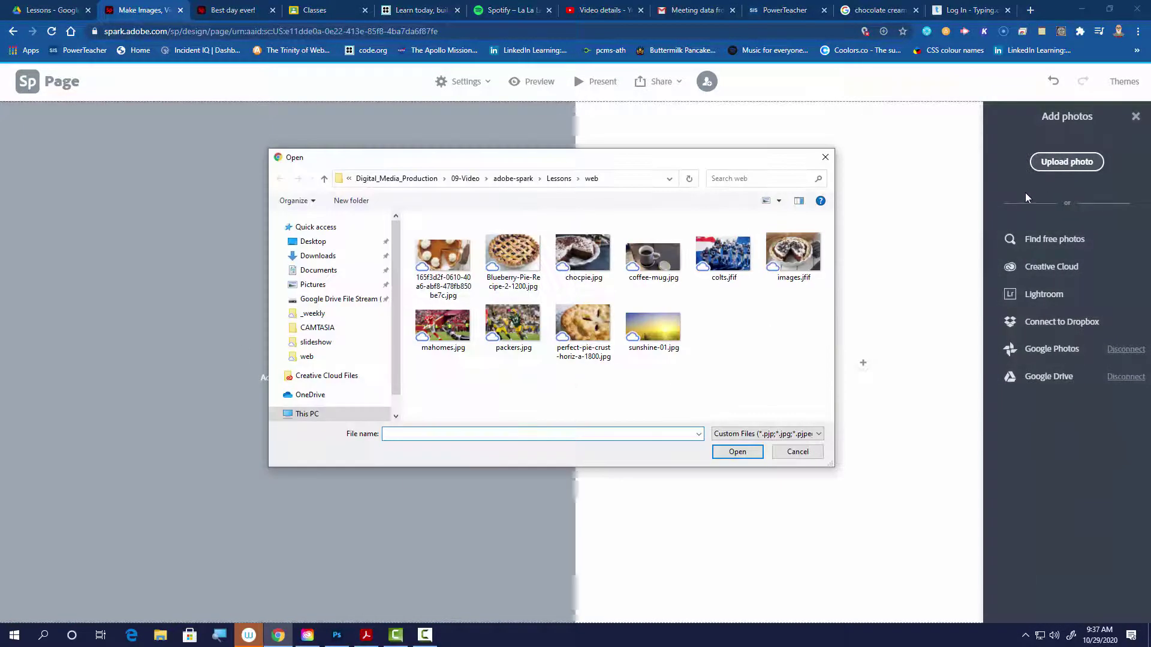
click(724, 263)
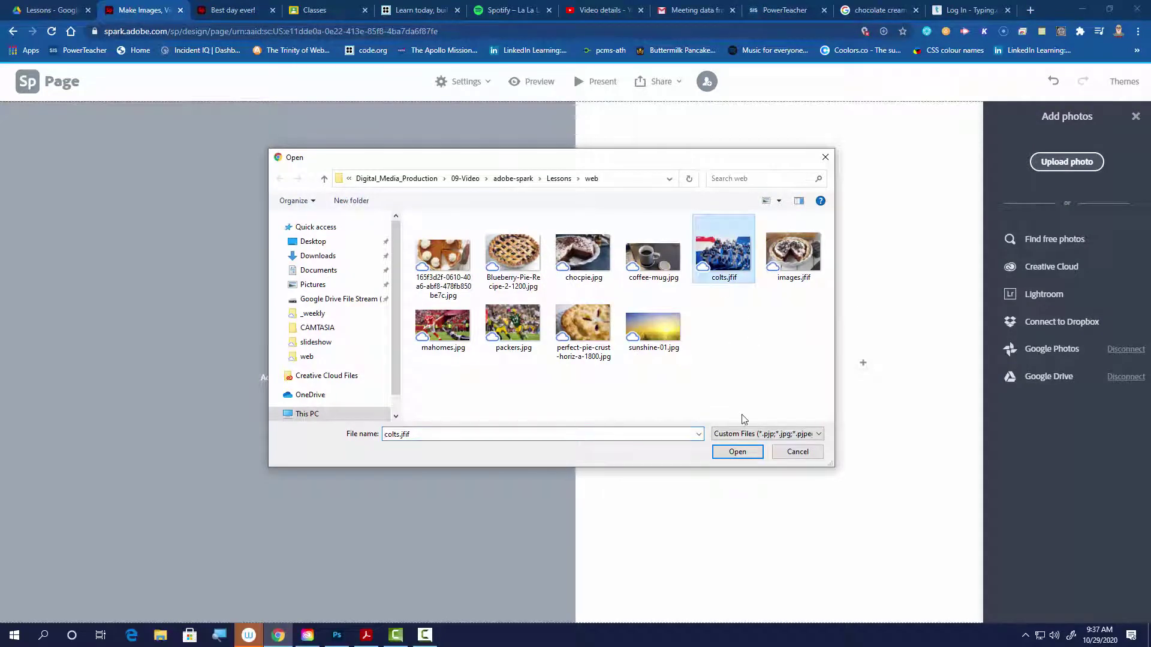
click(737, 451)
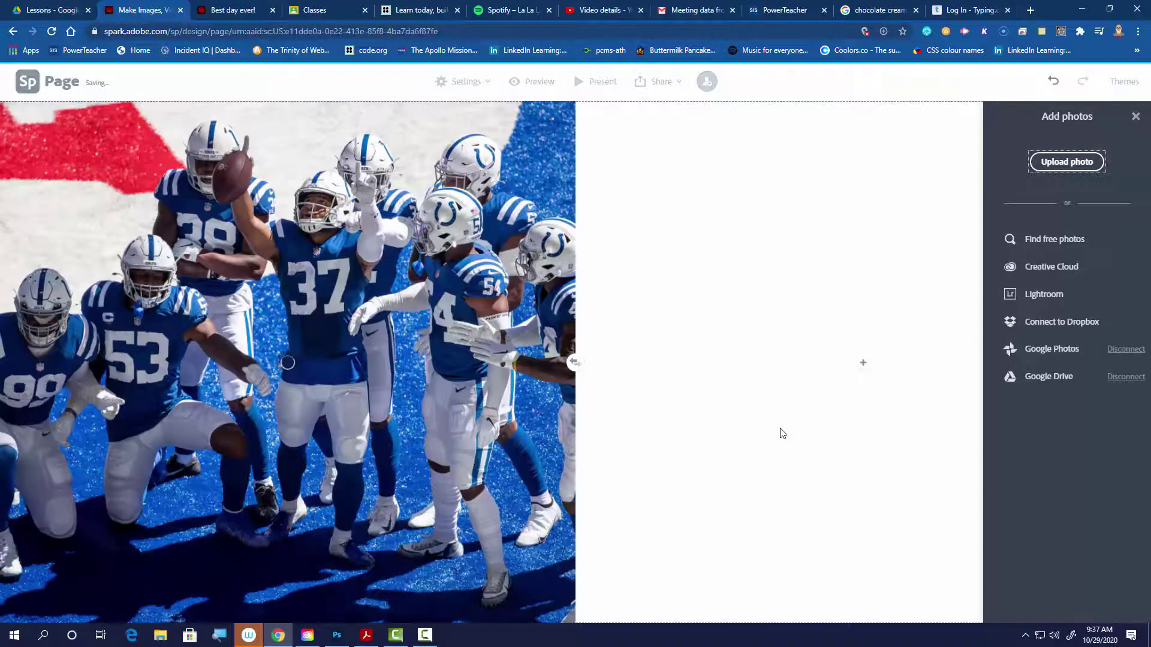
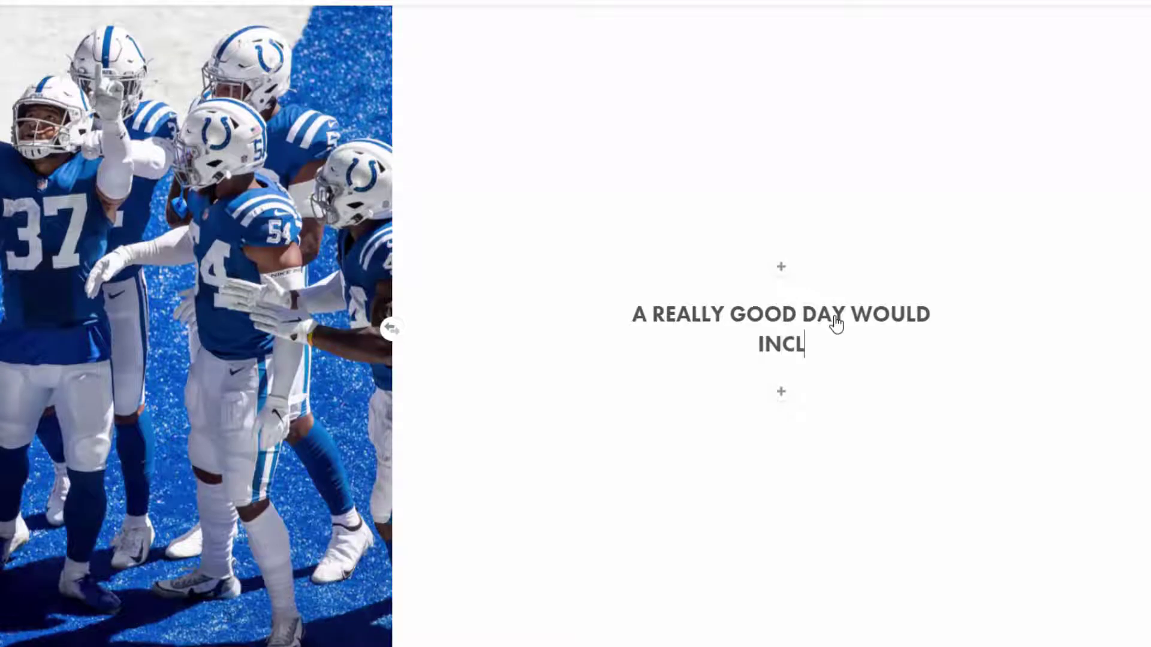
Complete the text beside the football photo as "A REALLY GOOD DAY WOULD INCLUDE AN NFL FOOTBALL GAME".
text(NFL )
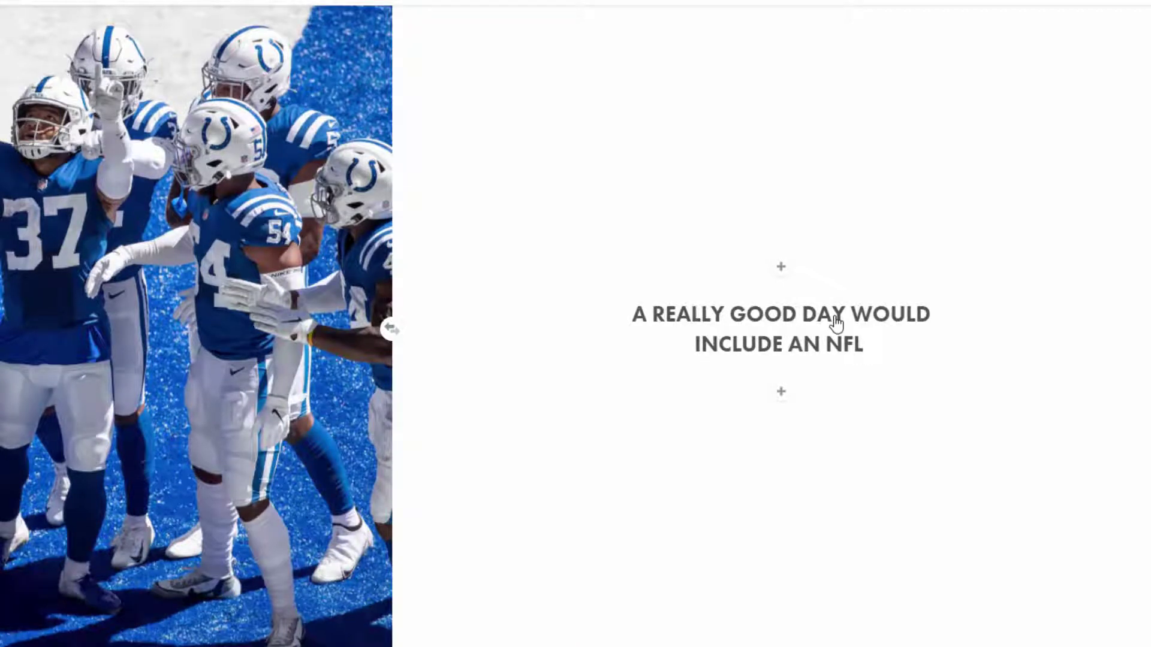
text(FOOT)
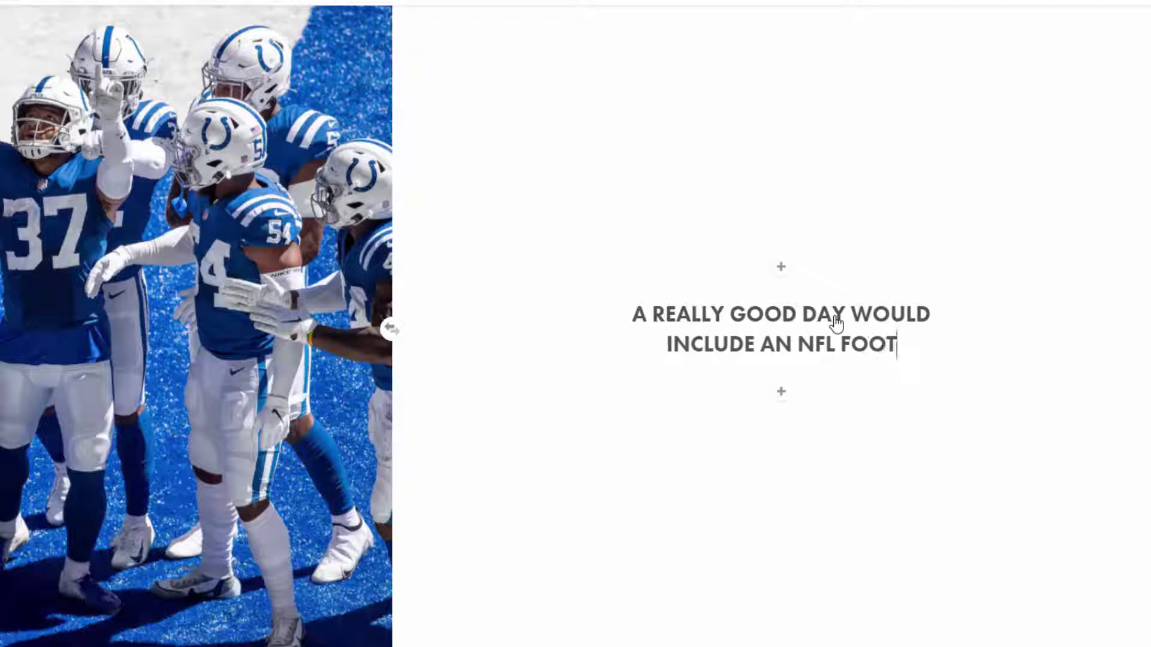
text(BALL GAME)
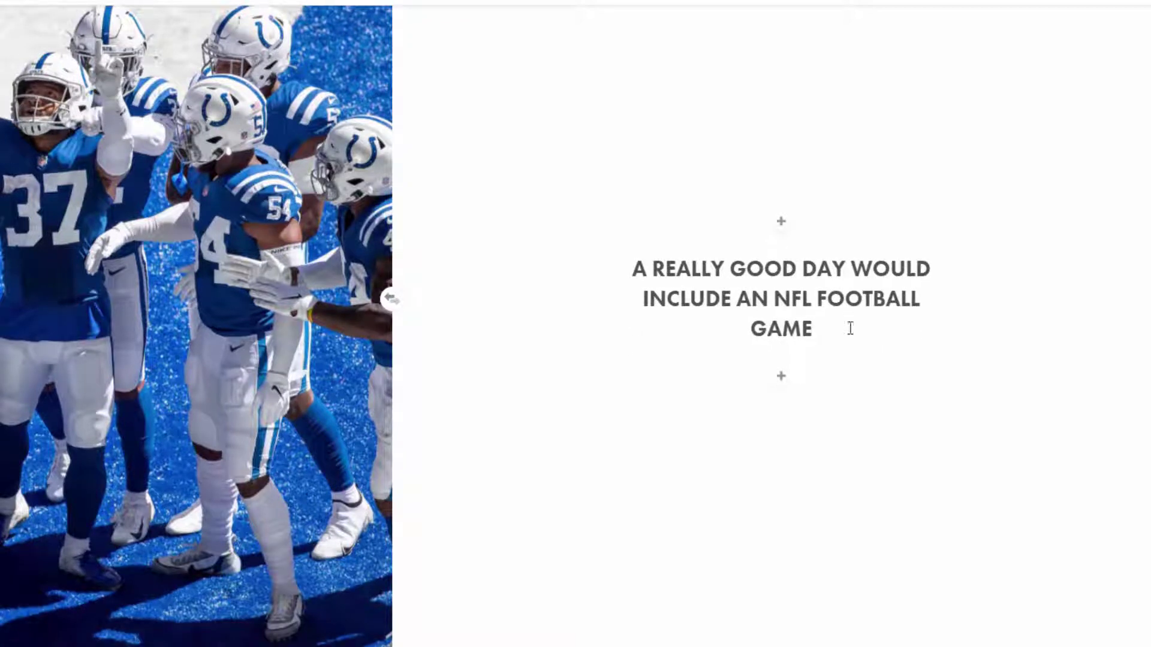
Add a second text block below the football game heading, formatted as H2 and centred.
click(782, 377)
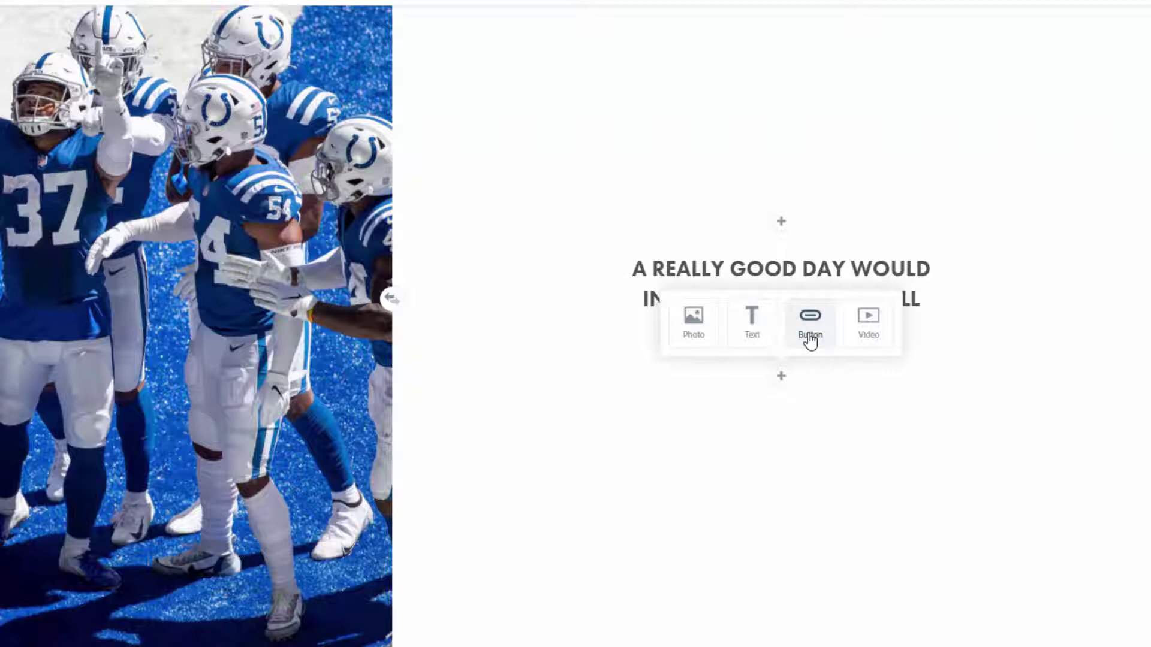
click(753, 334)
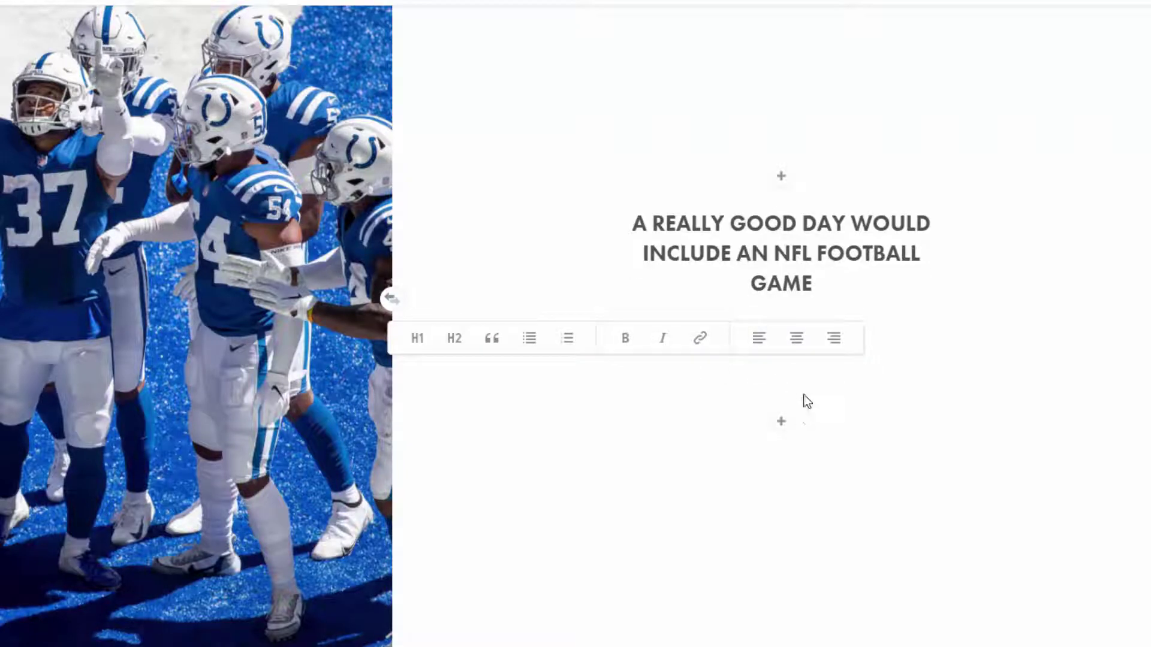
click(456, 342)
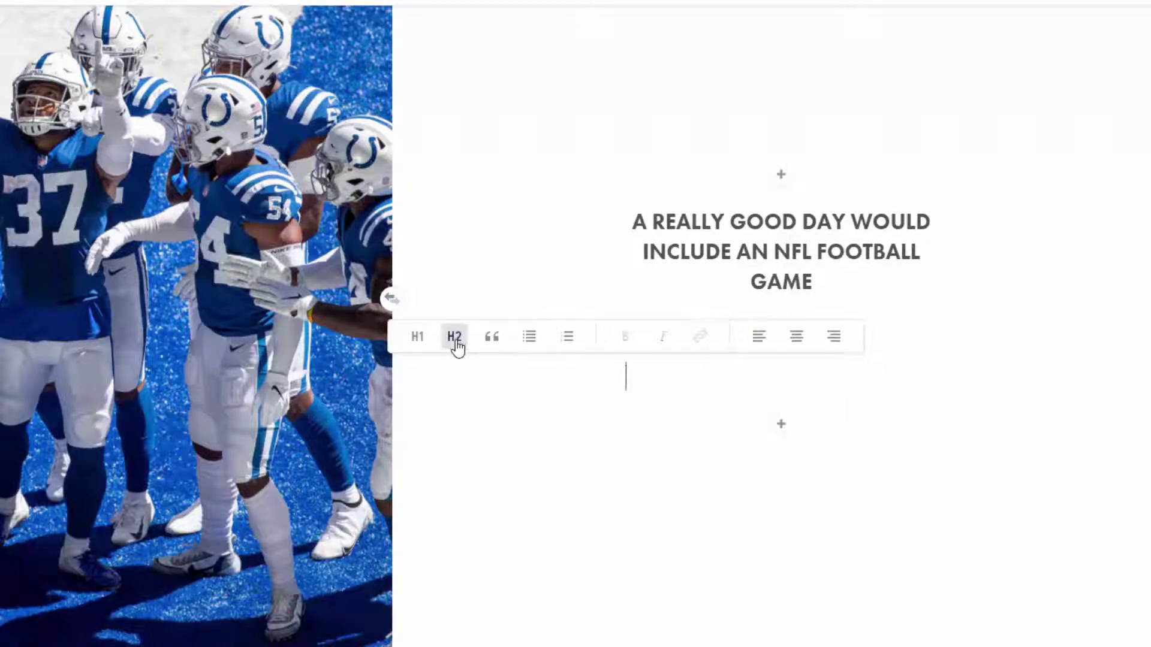
click(795, 337)
key(Return)
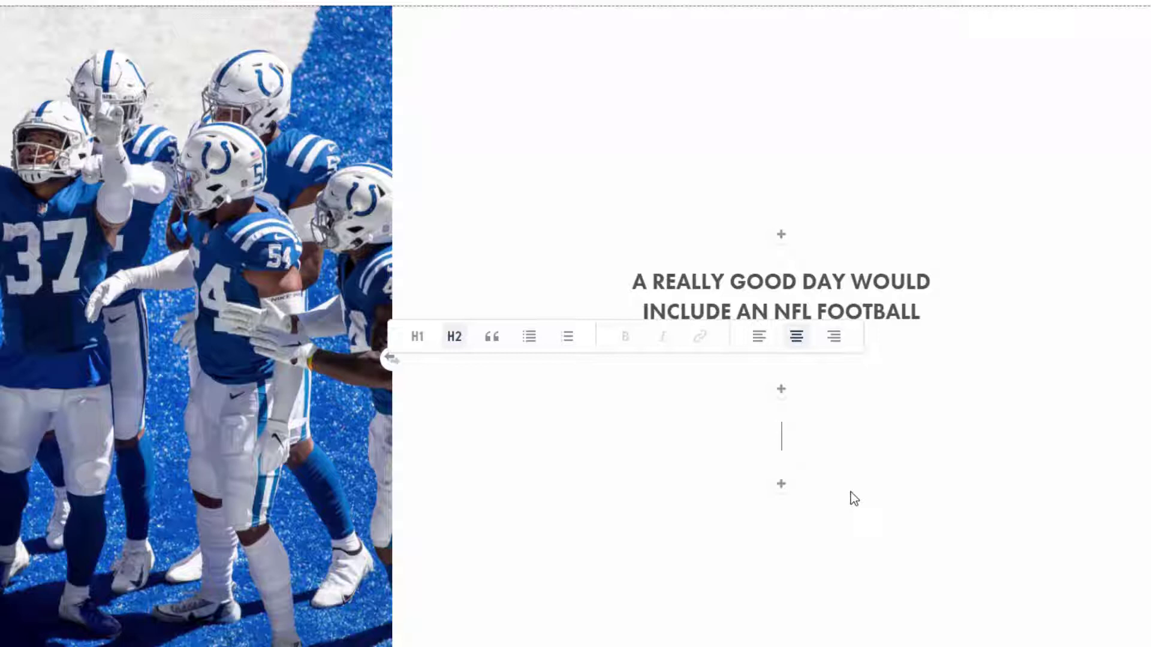
Write "I LOVE THE NFL SEASON AND THE OFF-SEASON IS A DARK PERIOD IN MY LIFE" in the new text block.
text(I LOVE THE N)
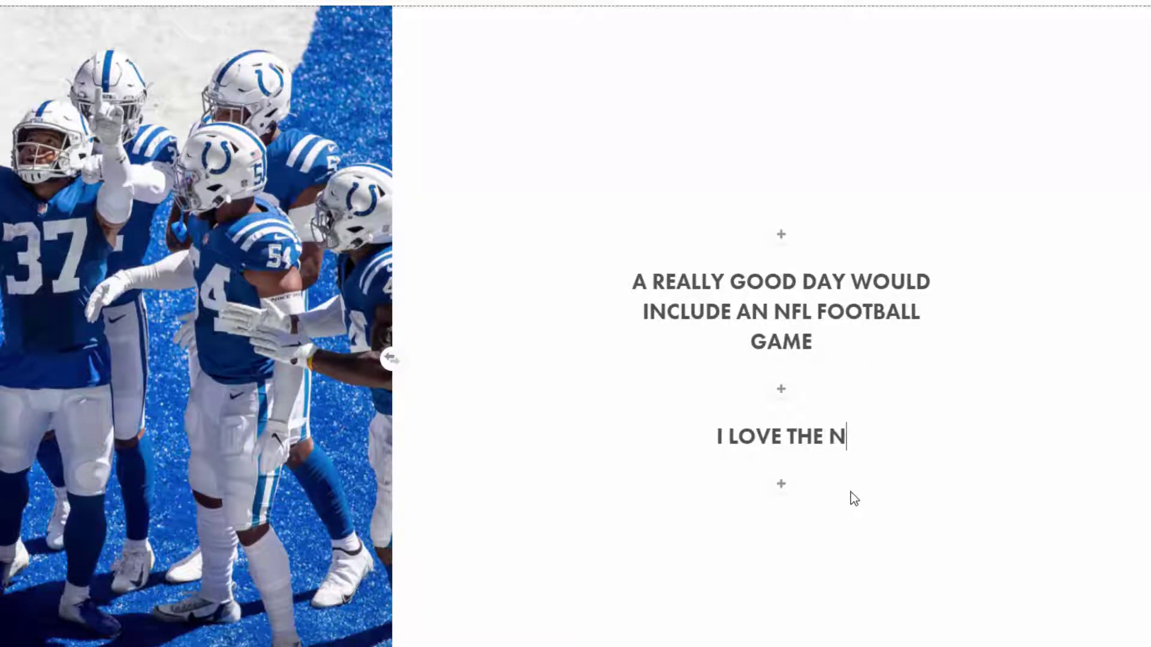
text(FL SEA)
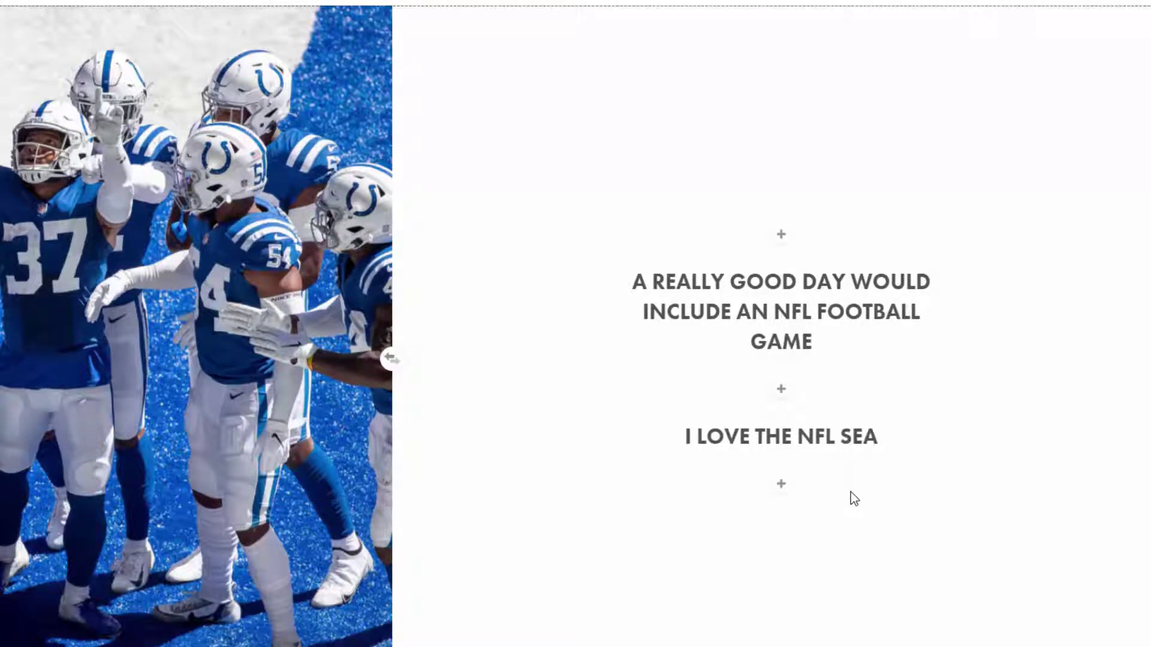
text(SON AND THE)
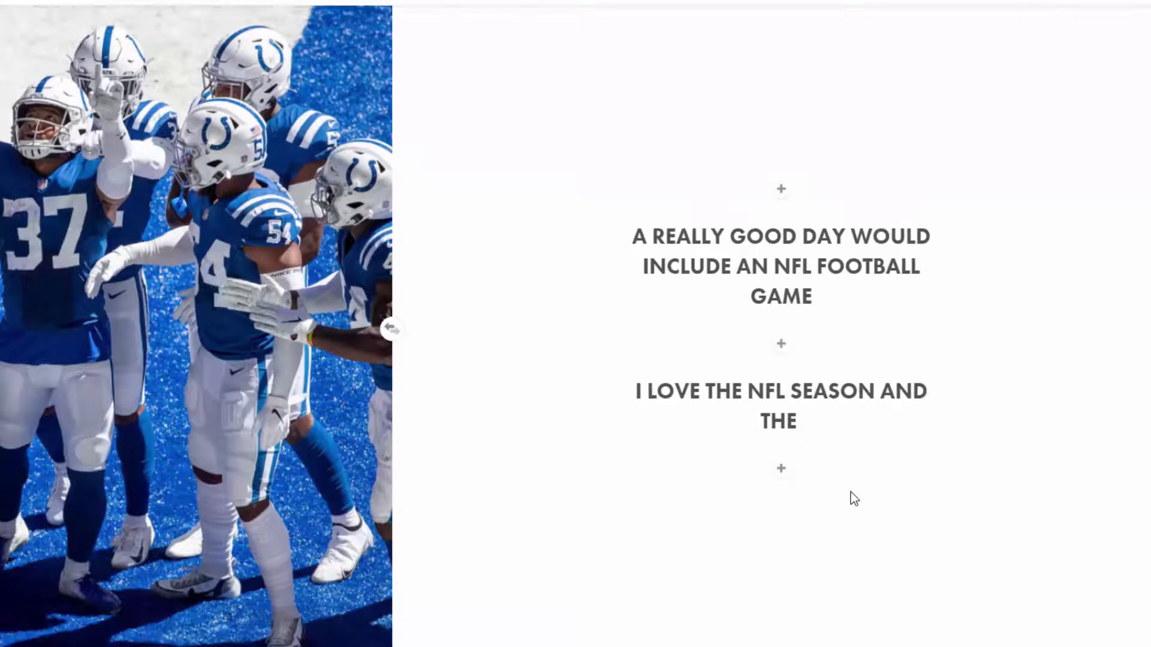
text( OFF)
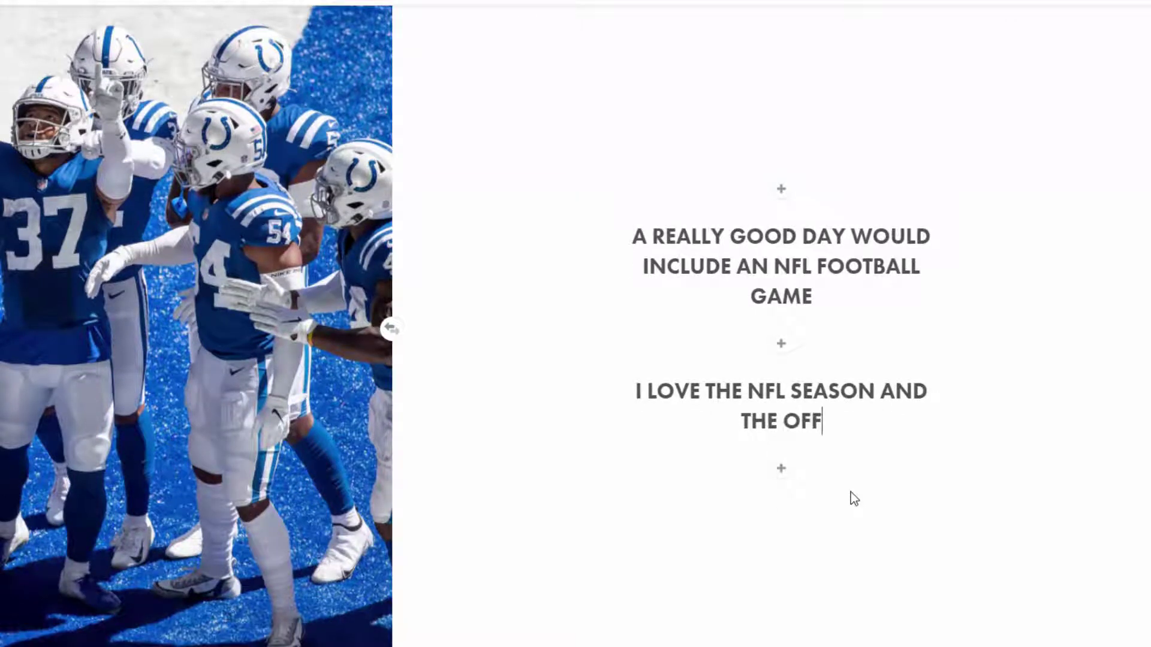
text(-SEAS)
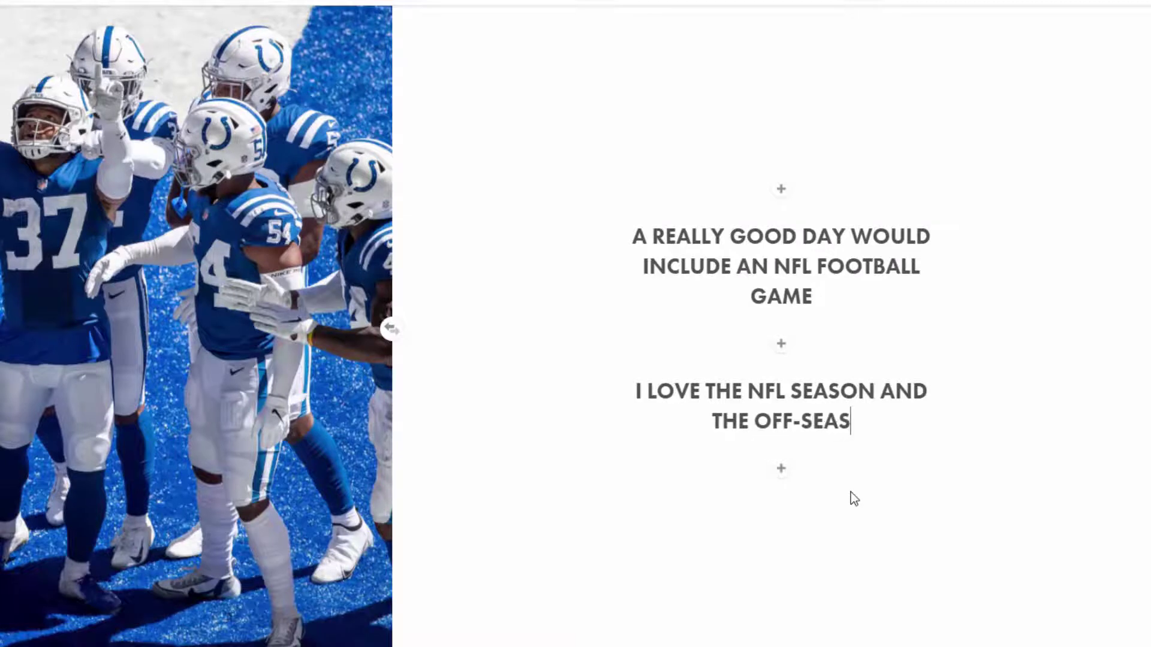
text(ON IS A )
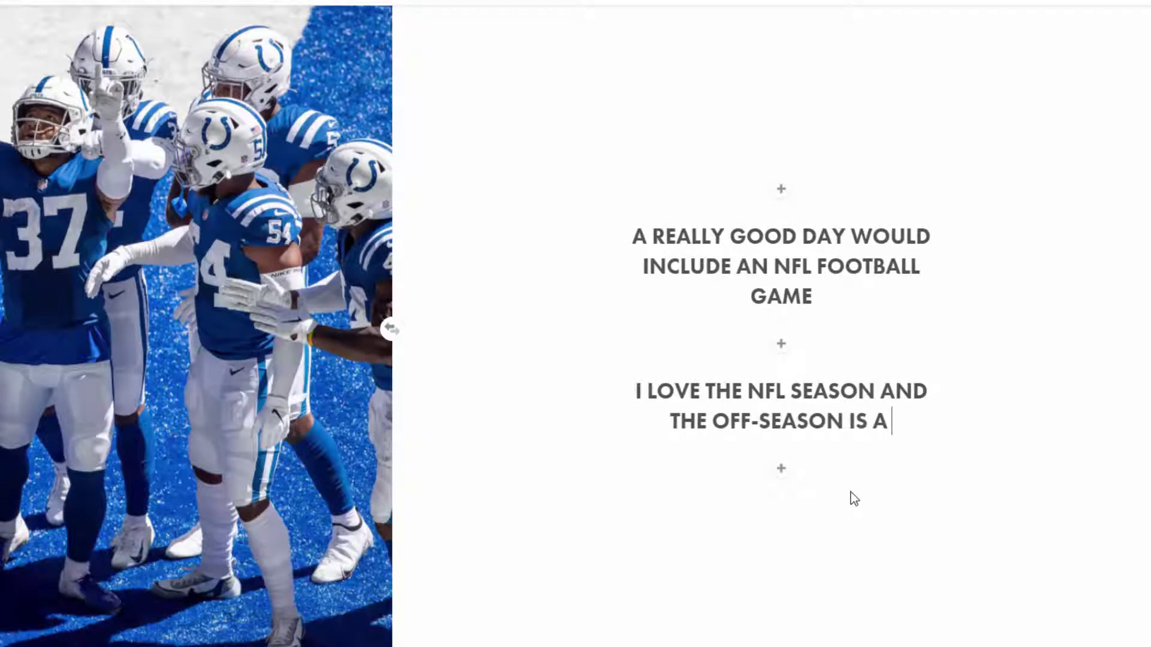
text(DARK PERIOD )
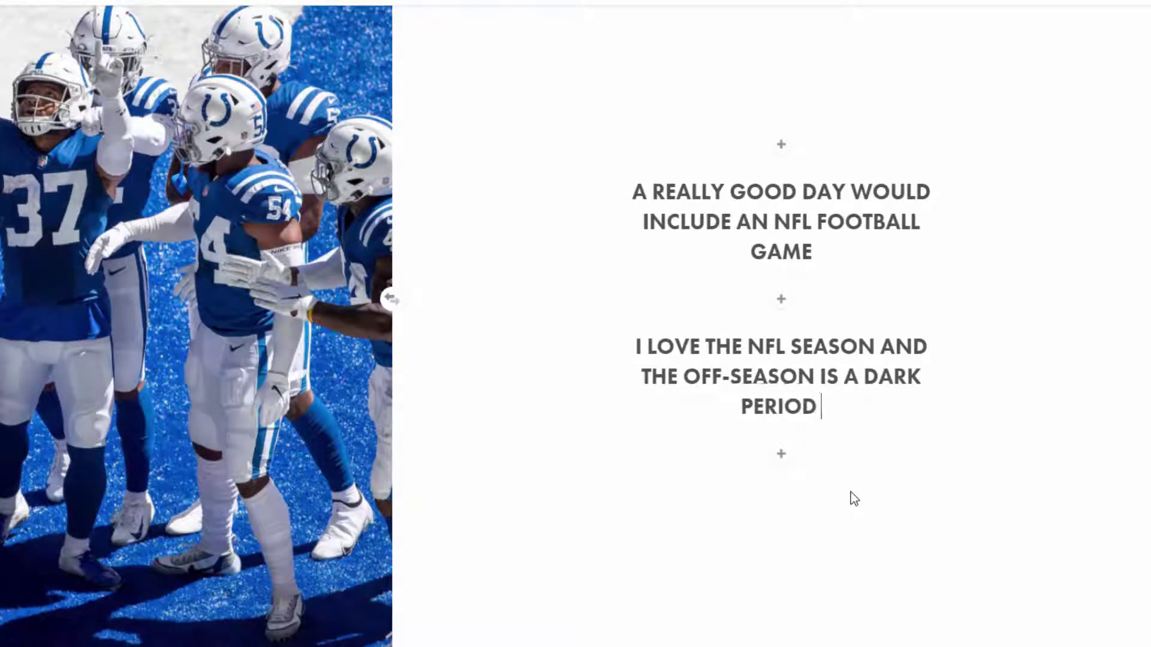
text(IN MY LIFE)
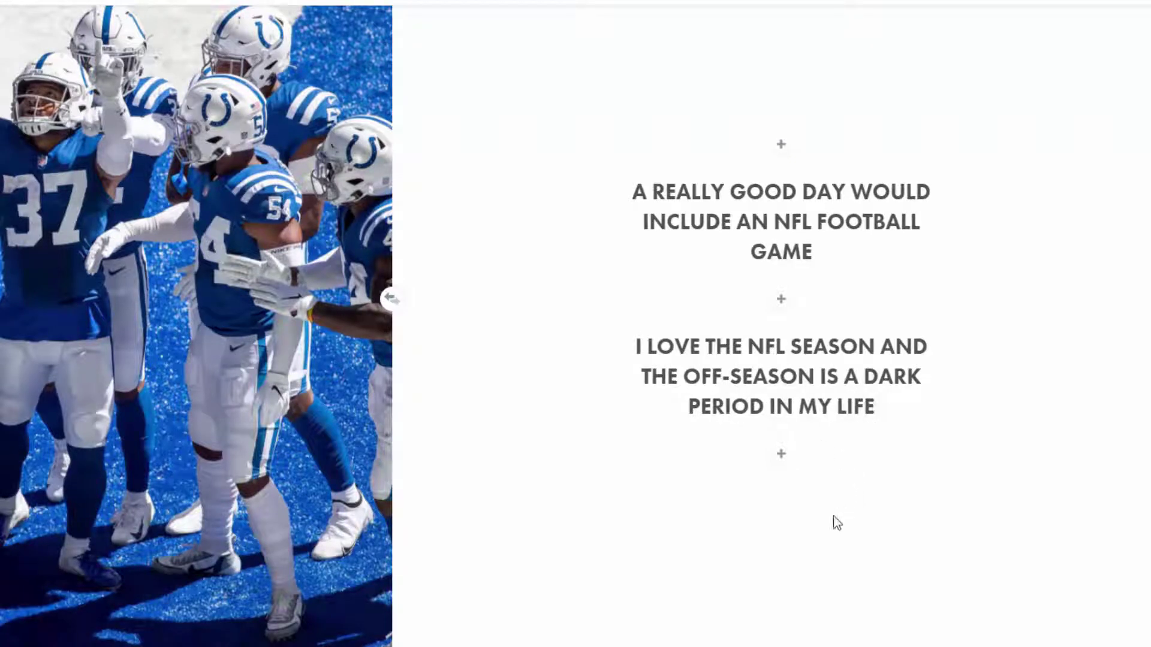
Insert nflshield.png below the season text from Google Drive folder 0000_classes > Digital_Media_Production > 01-Photoshop > 04-Projects_Round-2 > 19-original-comp.
click(782, 460)
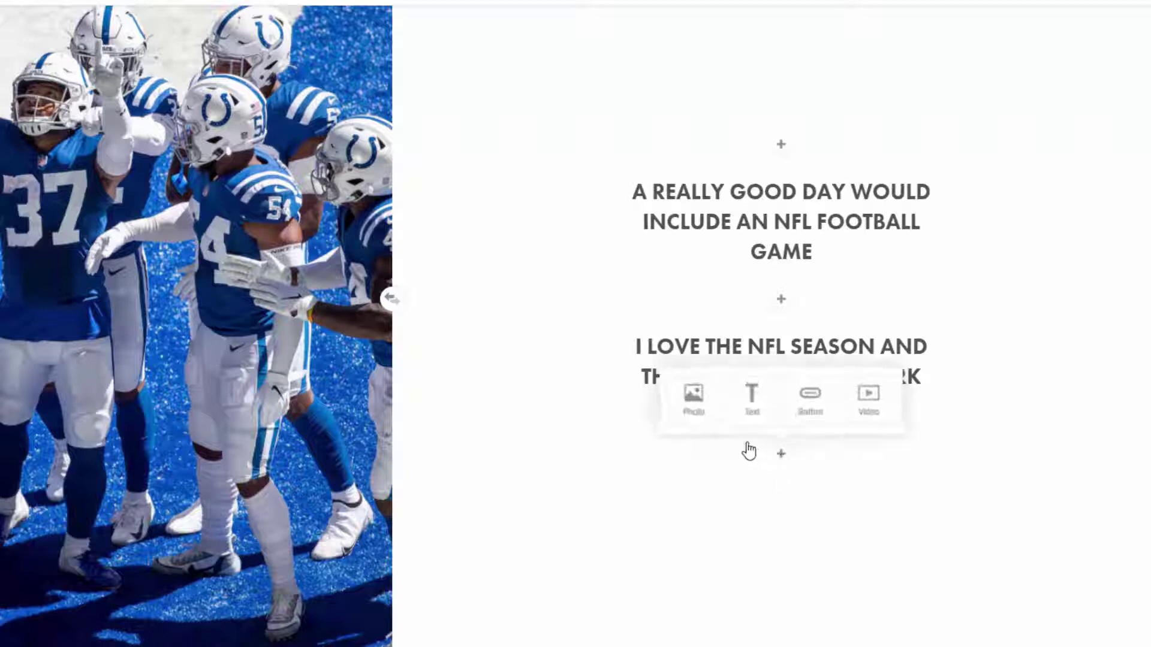
click(696, 400)
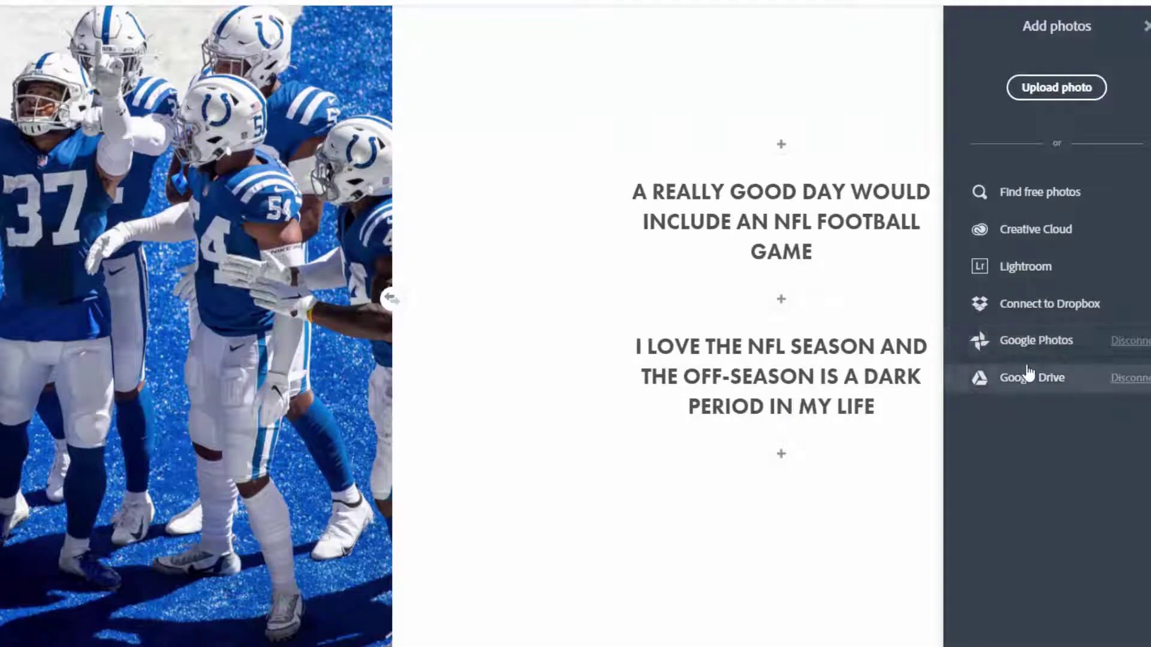
click(1056, 386)
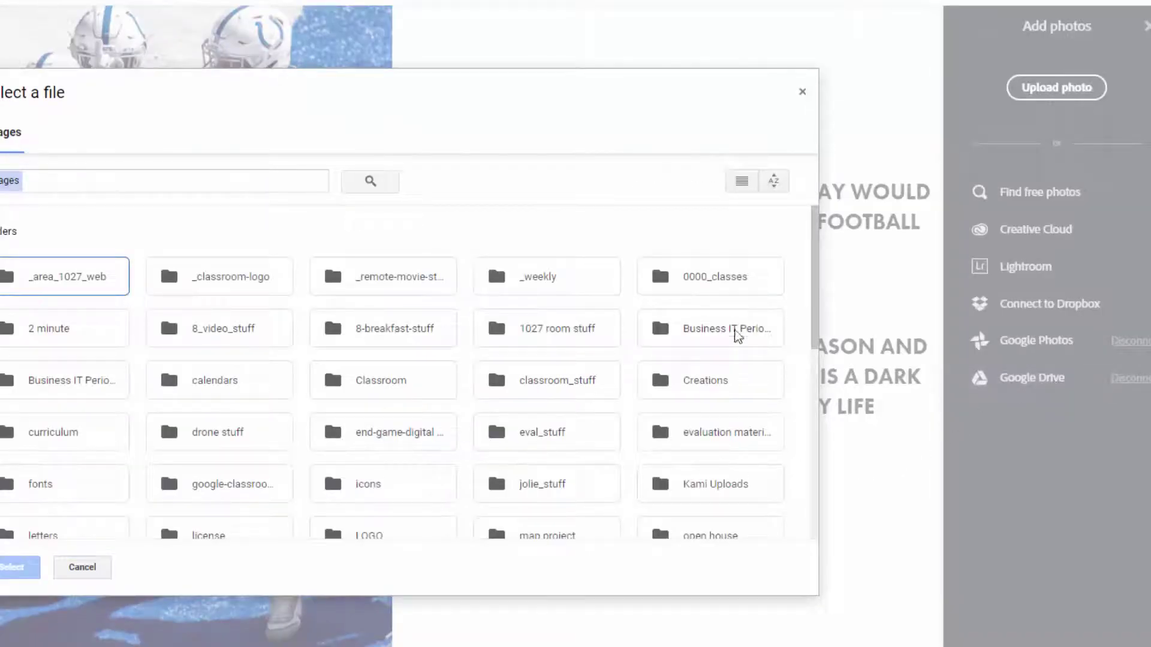
double_click(727, 285)
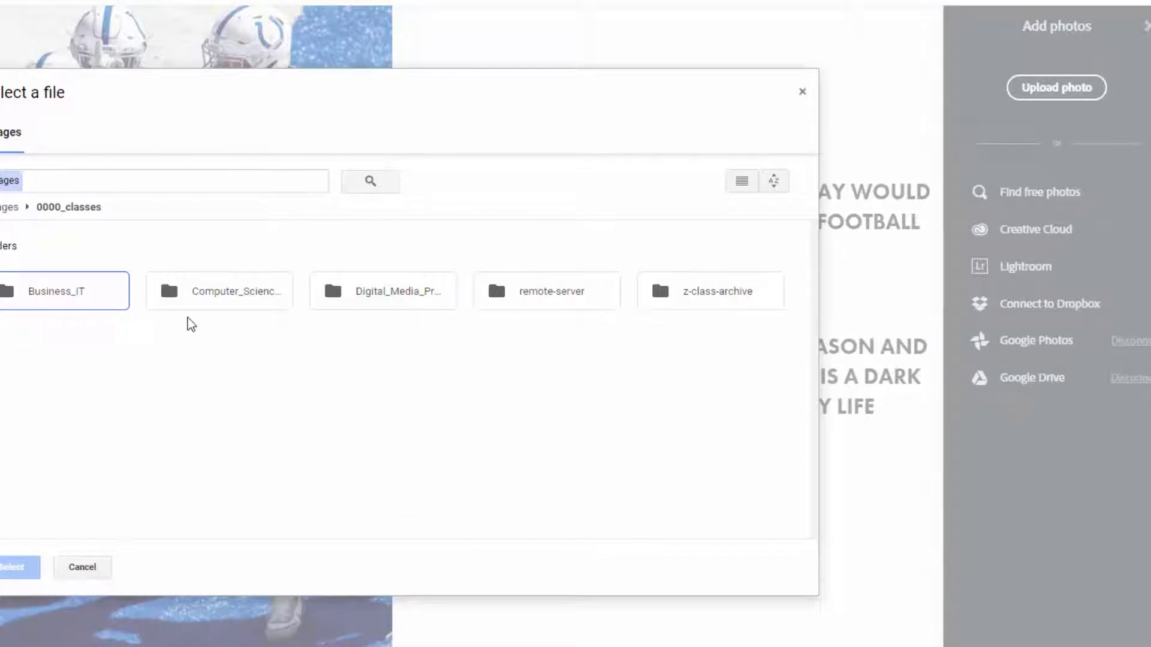
double_click(385, 308)
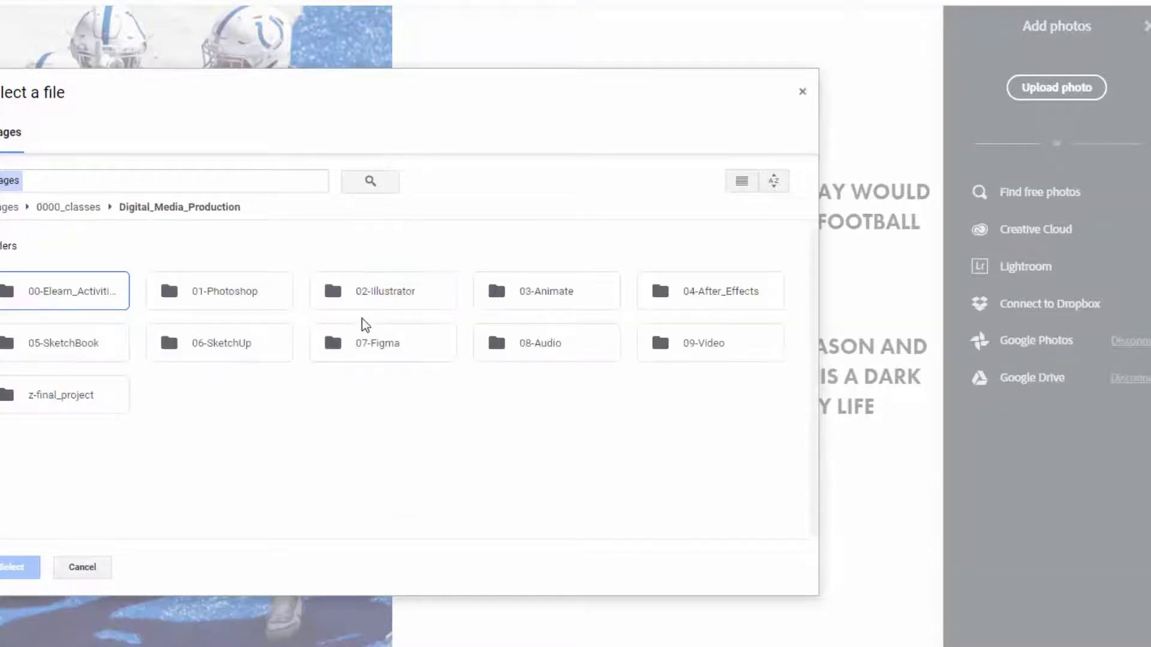
double_click(245, 307)
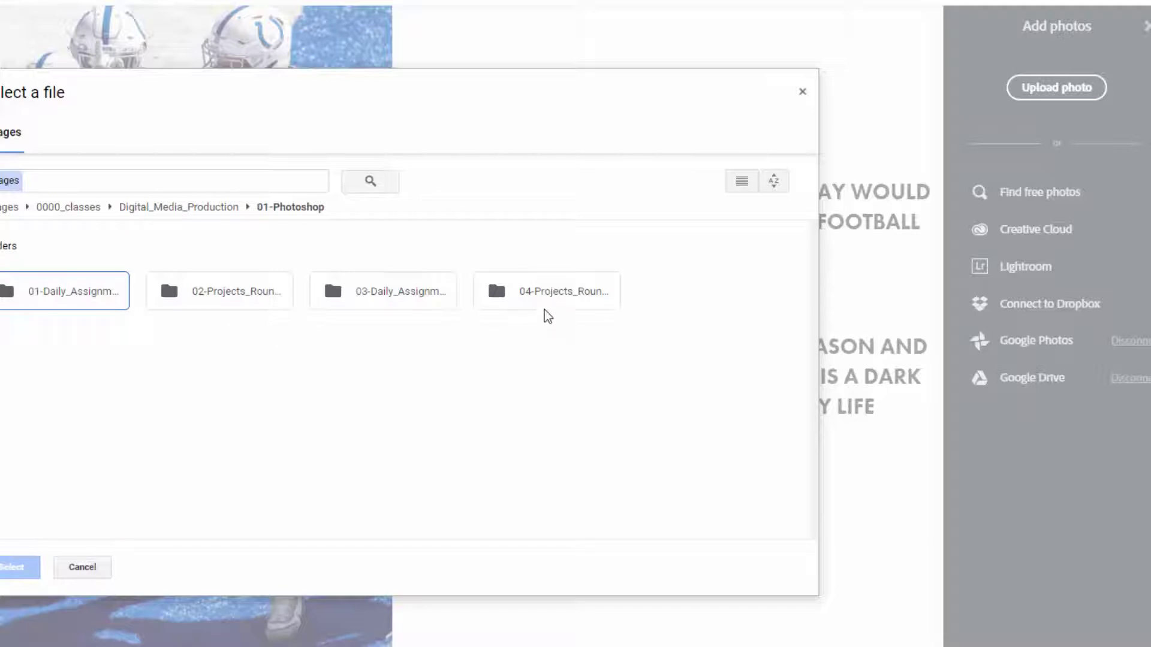
click(551, 300)
double_click(552, 300)
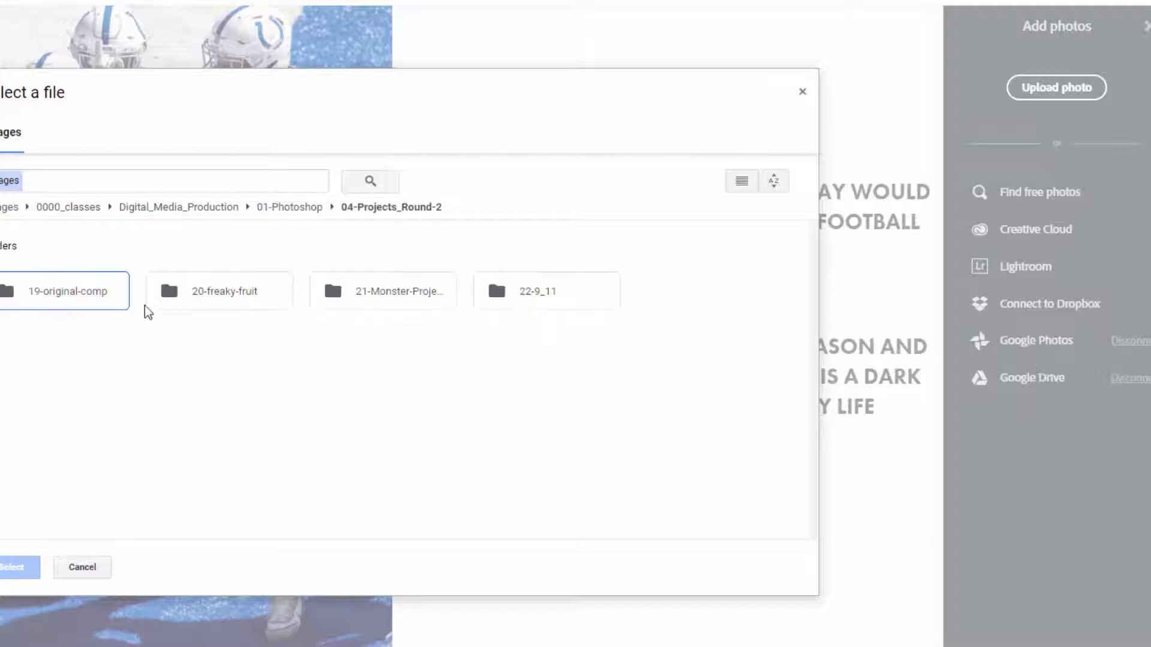
double_click(80, 304)
click(96, 450)
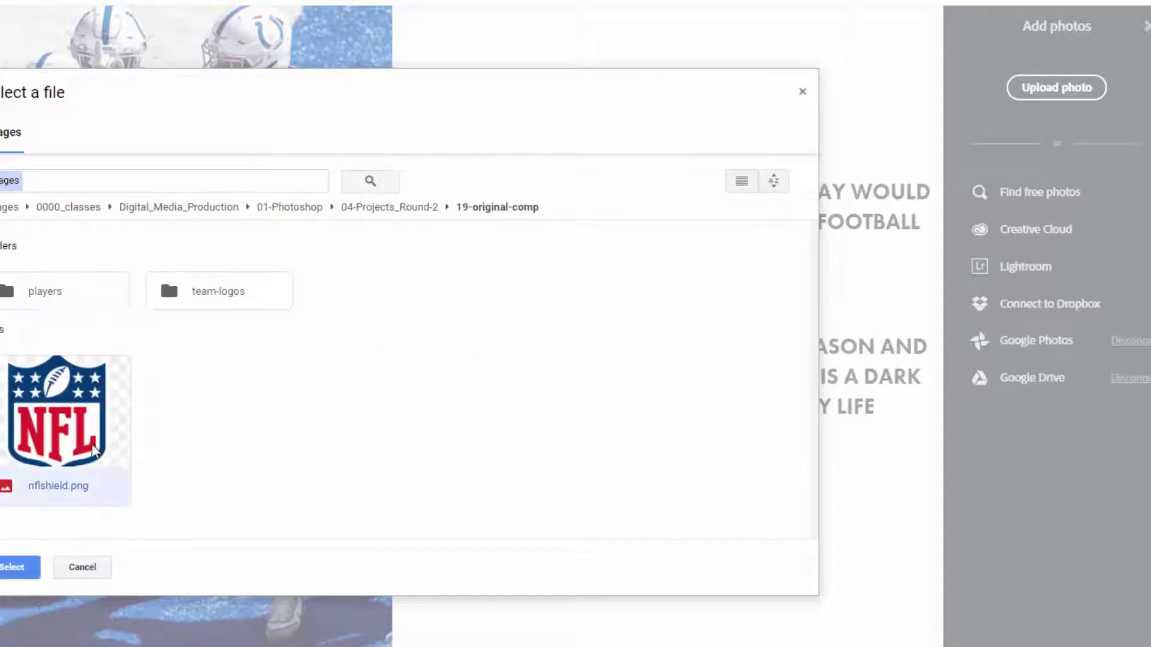
click(13, 568)
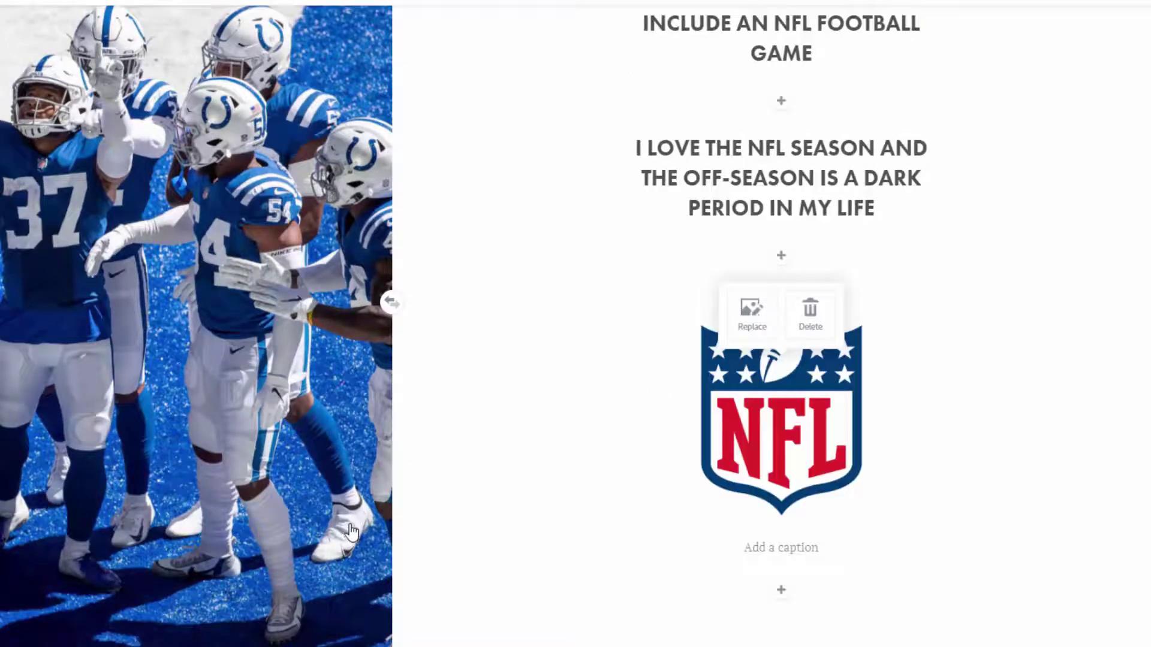
scroll(782, 489, up, 3)
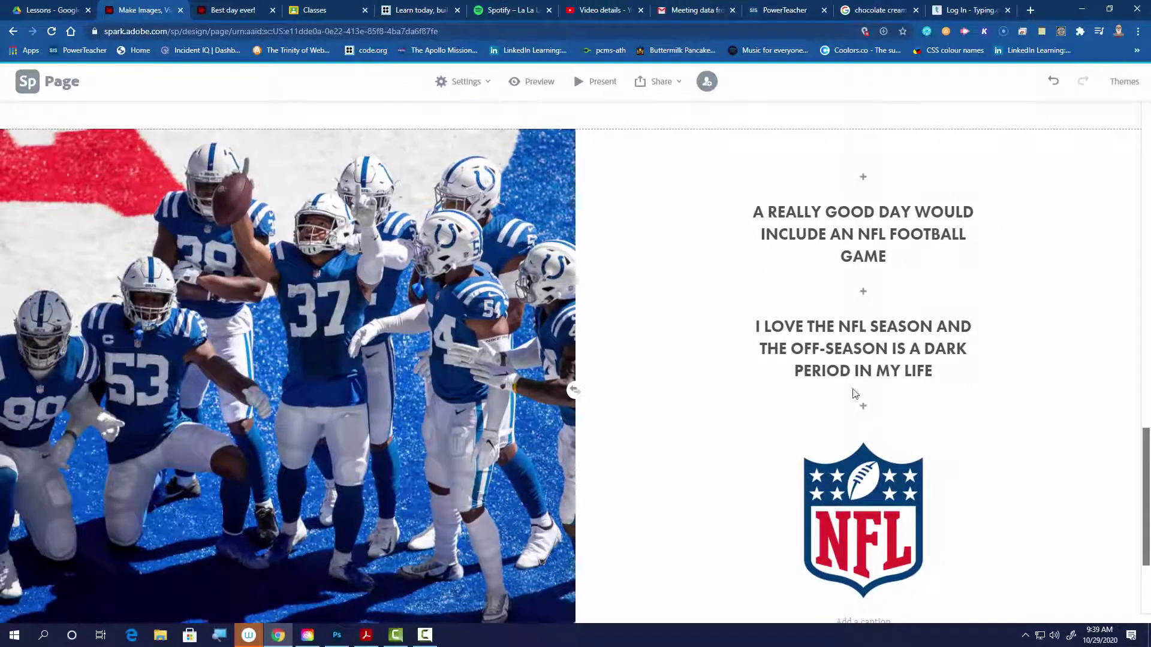
scroll(844, 392, down, 3)
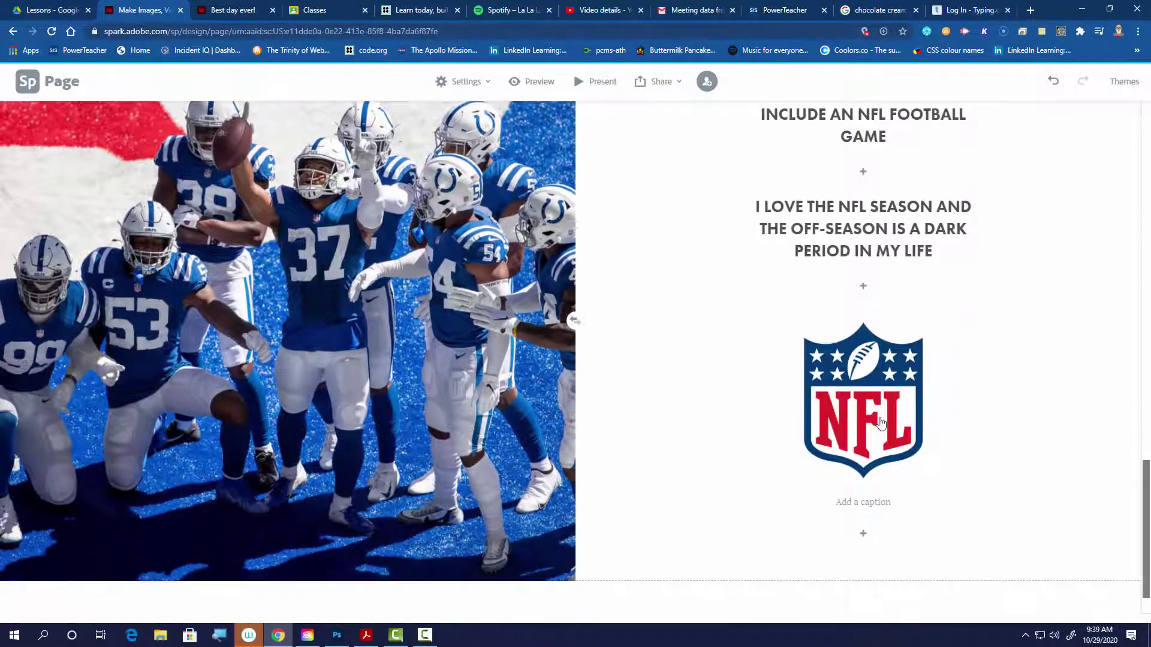
scroll(880, 426, up, 1)
scroll(879, 429, down, 1)
scroll(737, 401, up, 2)
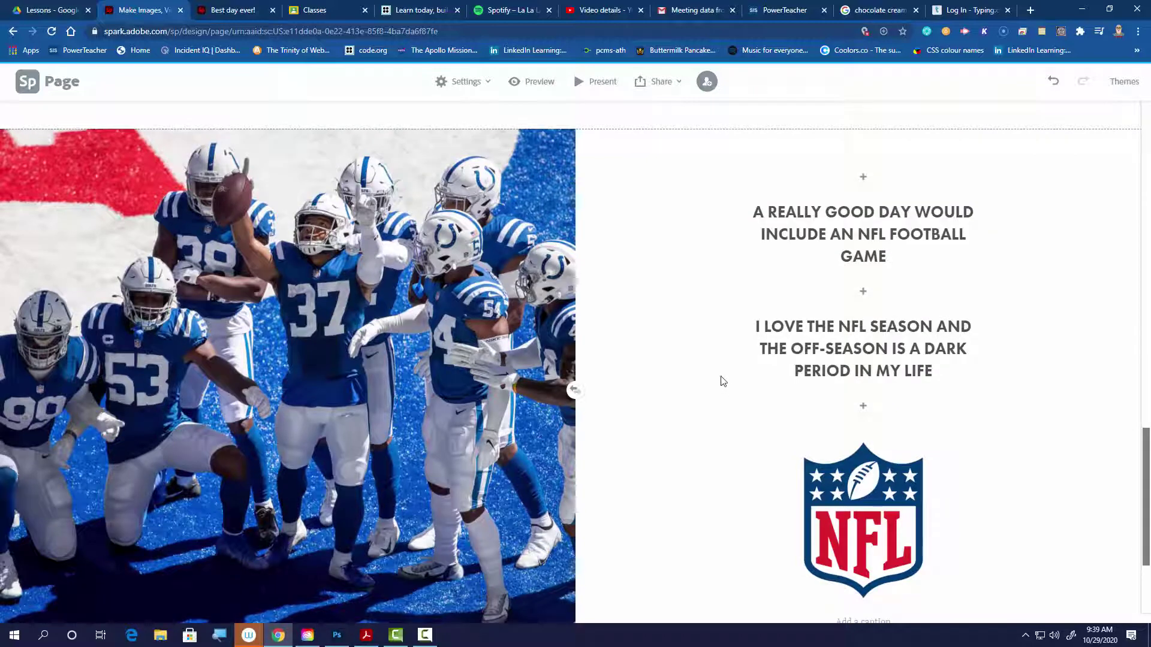
Review the page built so far, from the title section through the coffee photo to the football split layout.
scroll(713, 390, up, 15)
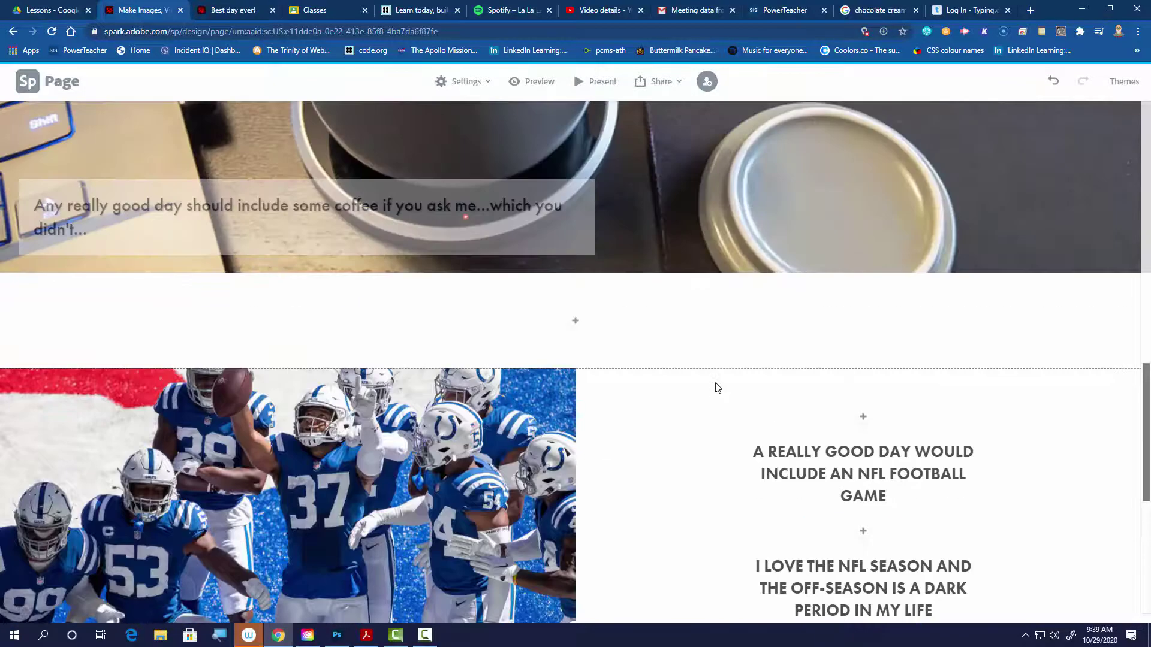
scroll(728, 379, up, 1)
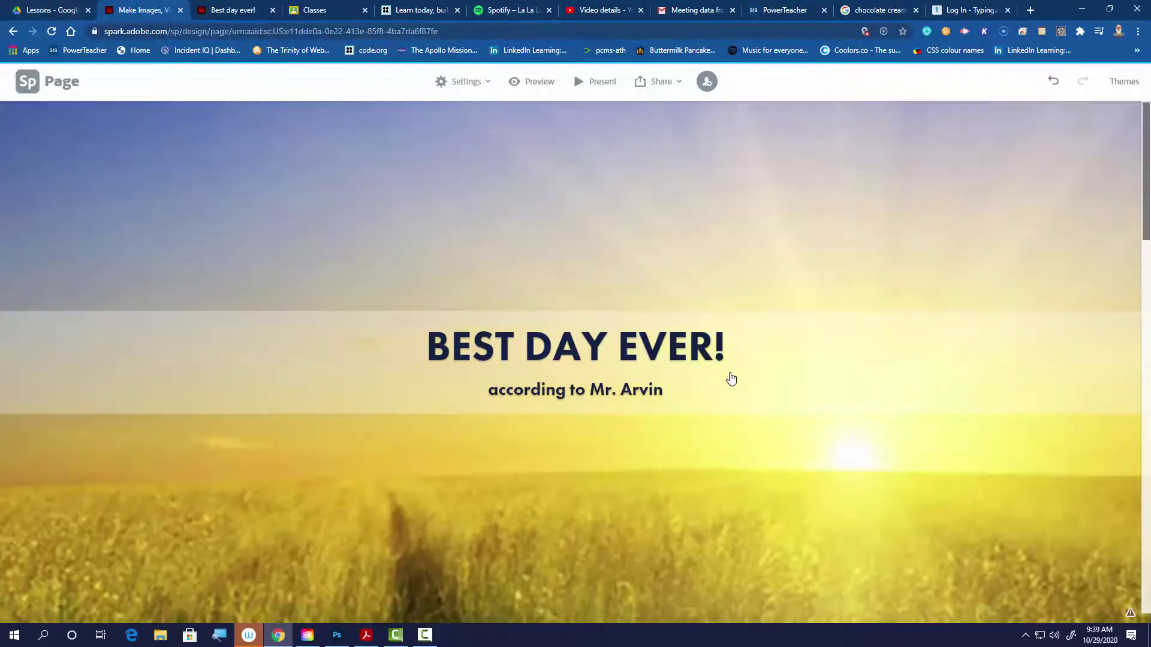
scroll(730, 378, down, 9)
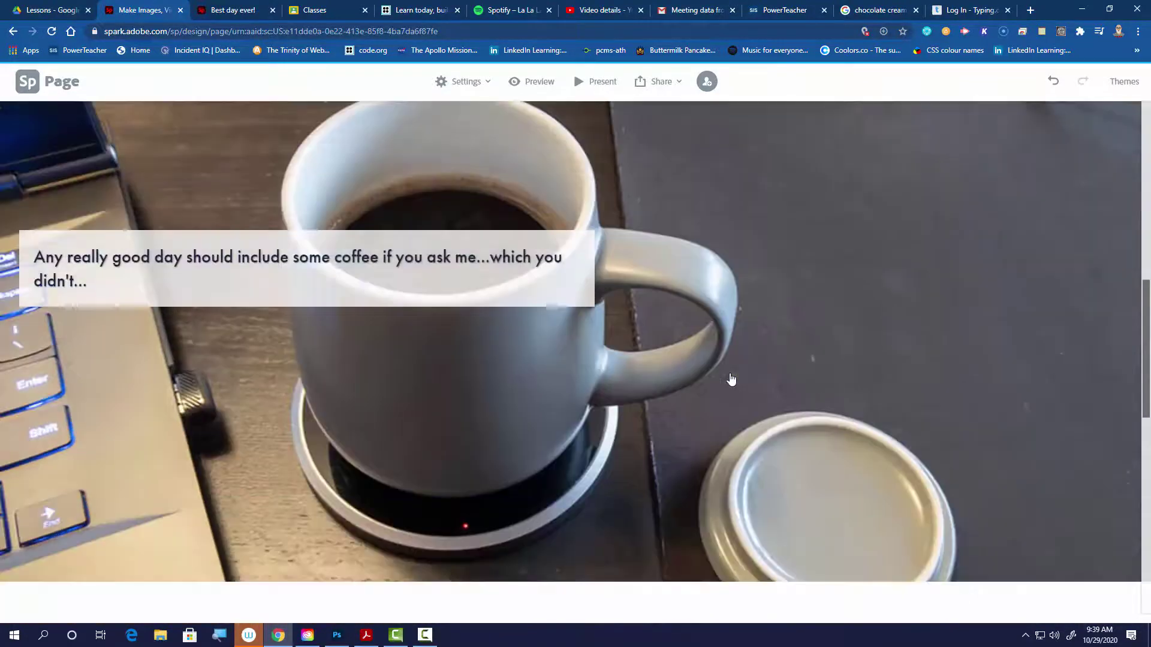
scroll(731, 379, up, 1)
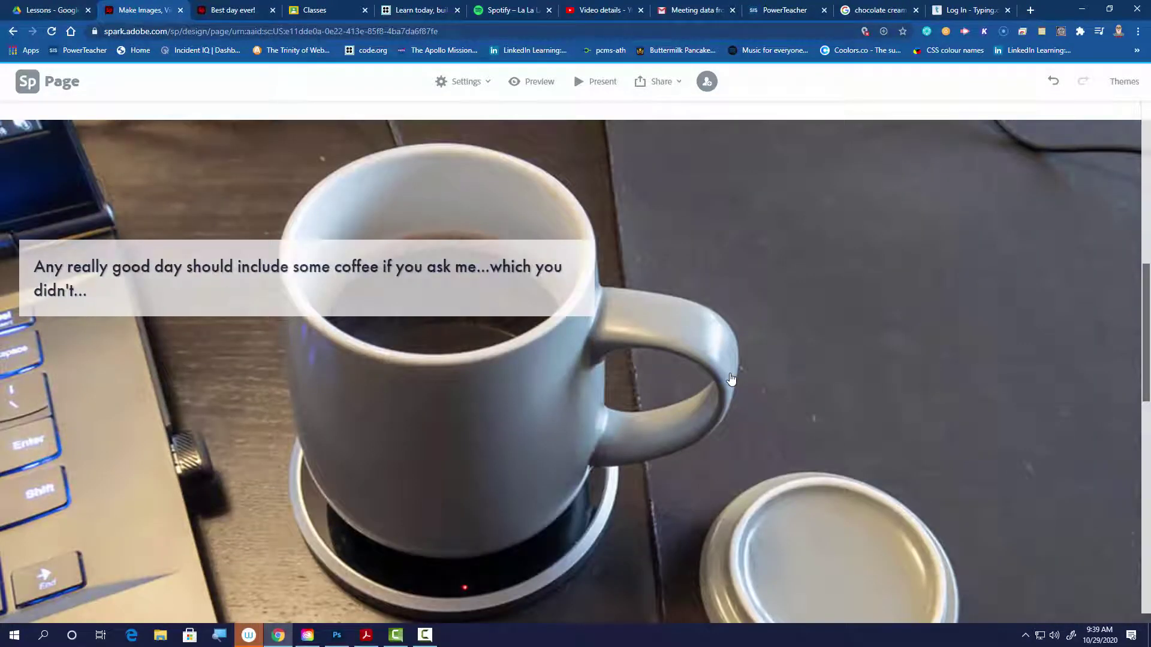
scroll(731, 379, down, 10)
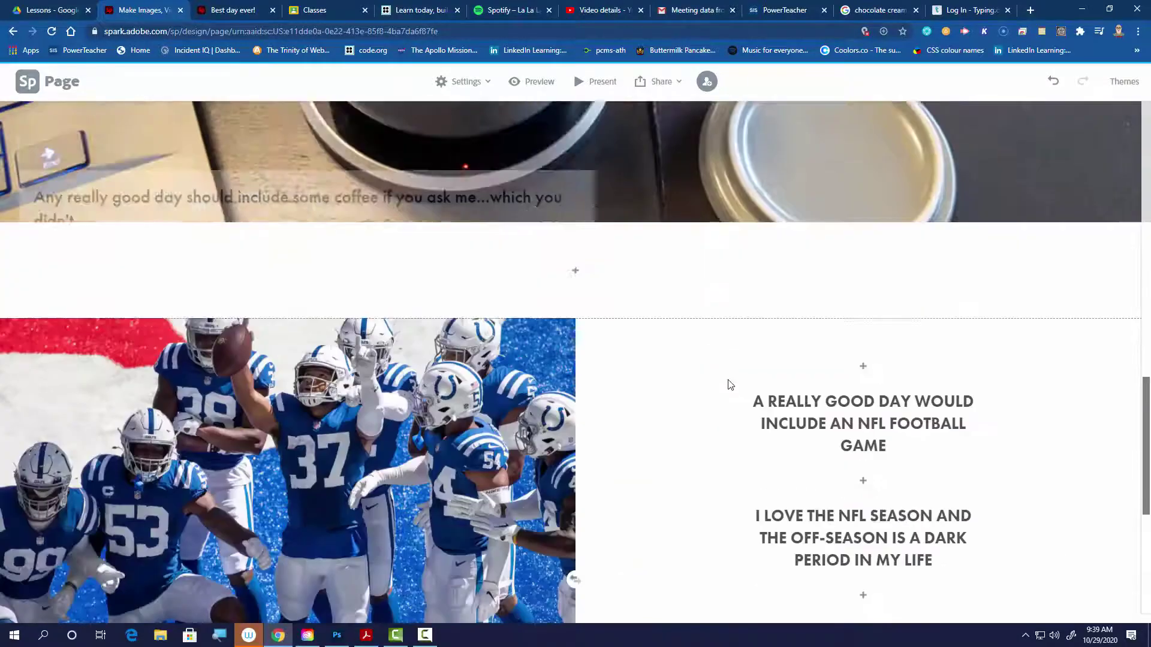
scroll(730, 385, up, 2)
scroll(730, 385, down, 1)
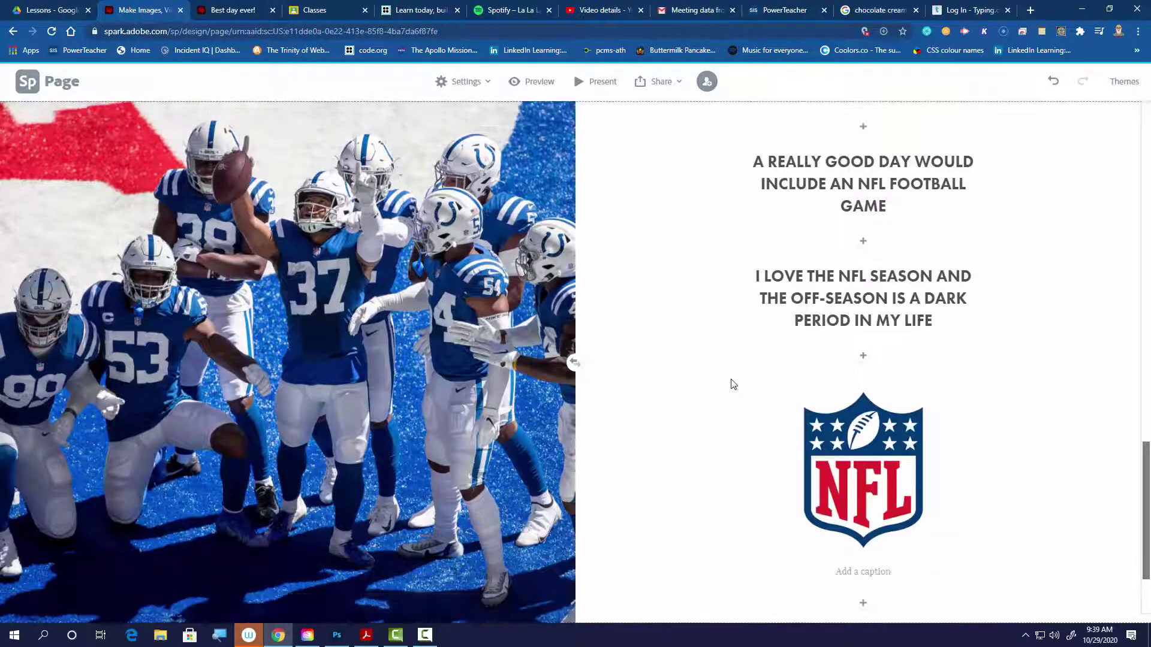
scroll(730, 384, down, 2)
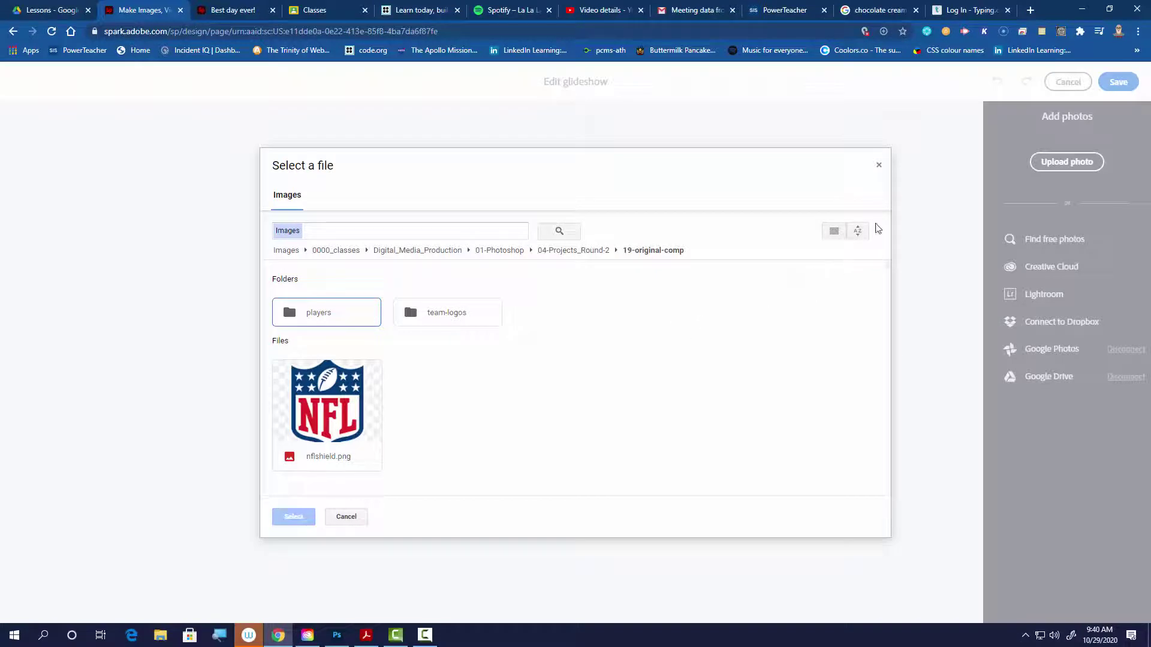
Upload the pumpkin pie photo, Blueberry-Pie-Recipe-2-1200.jpg, chocpie.jpg and perfect-pie-crust-horiz-a-1800.jpg from the local web folder to the glideshow.
click(886, 179)
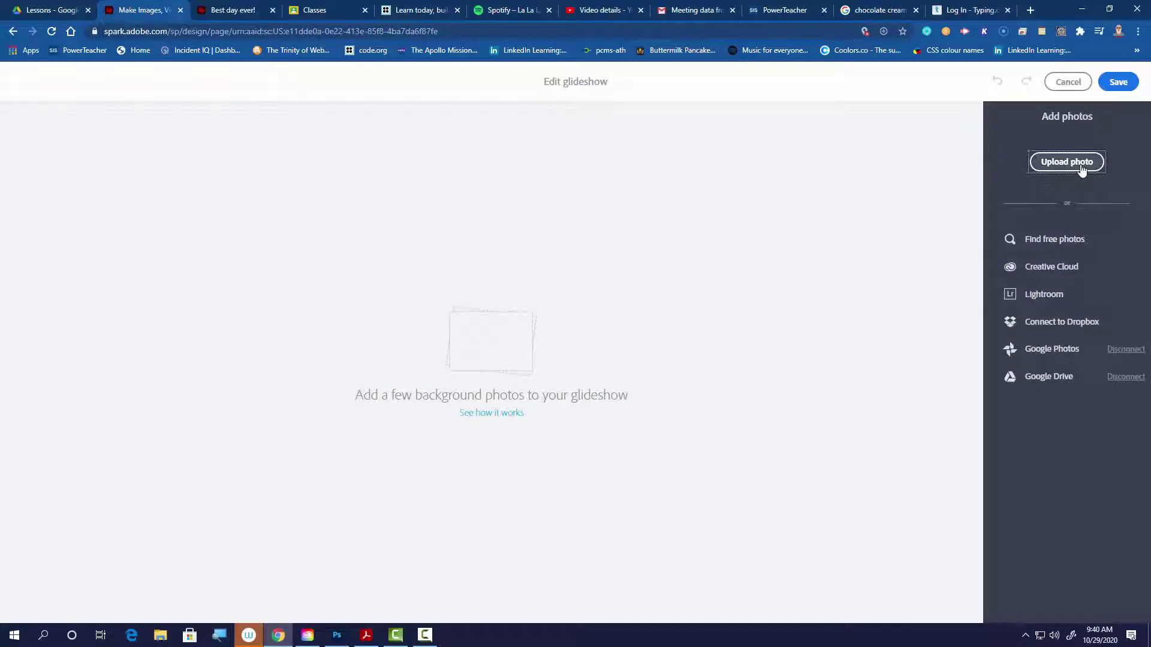
click(1081, 171)
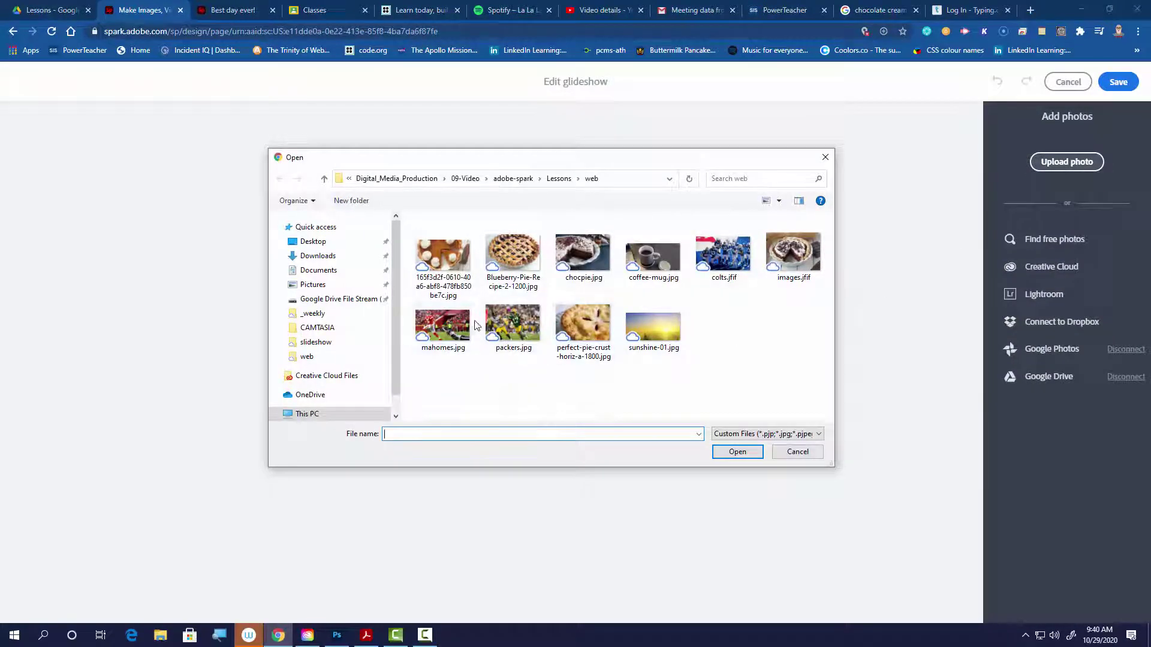
click(444, 255)
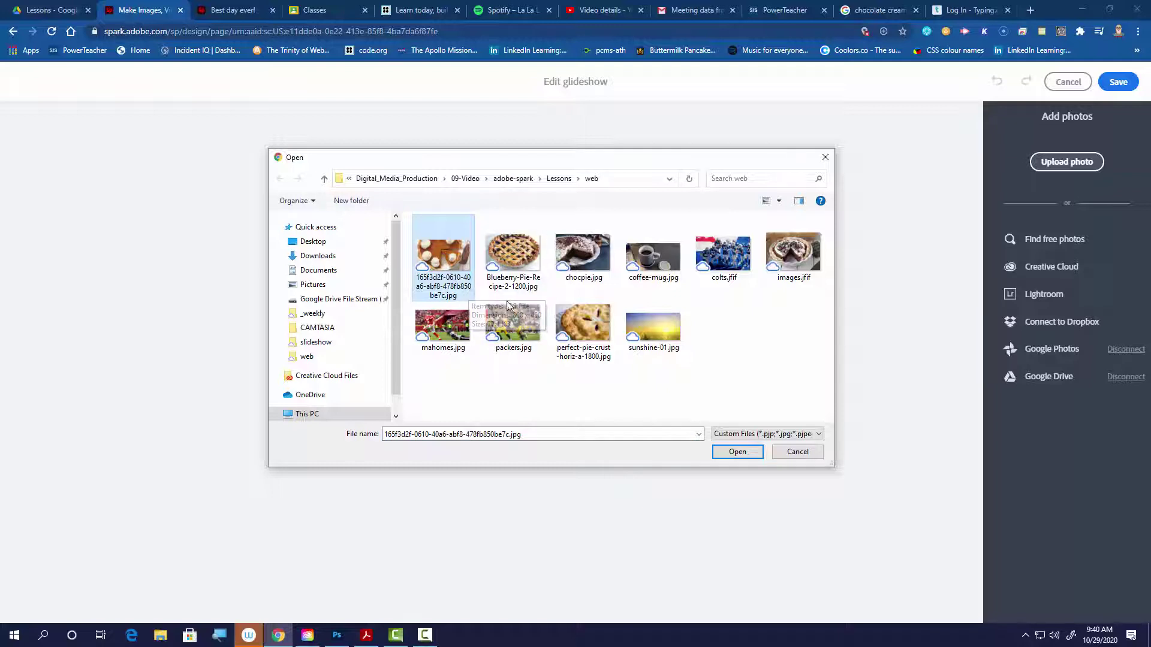
ctrl+click(520, 264)
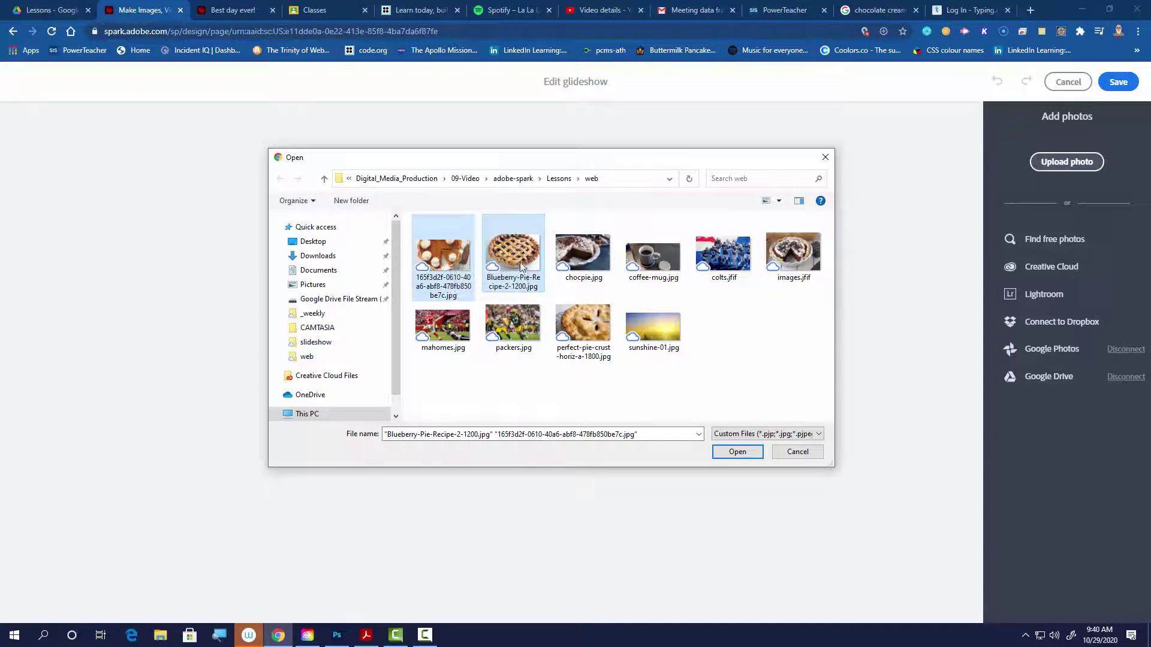
ctrl+click(598, 335)
ctrl+click(790, 256)
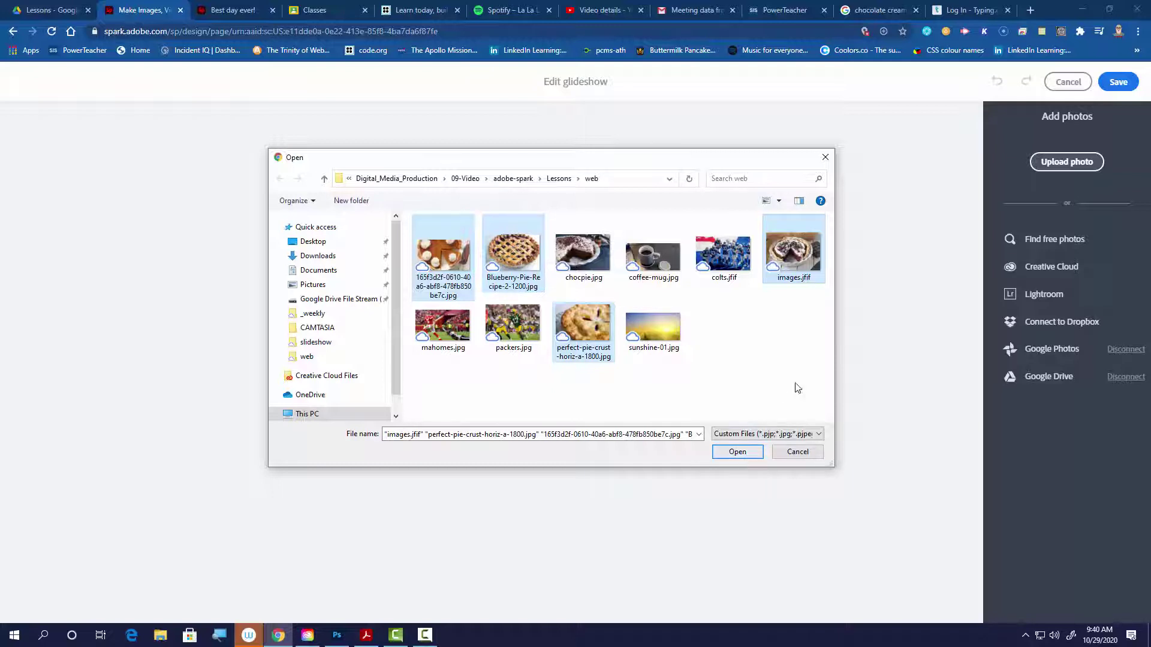
ctrl+click(800, 260)
ctrl+click(590, 262)
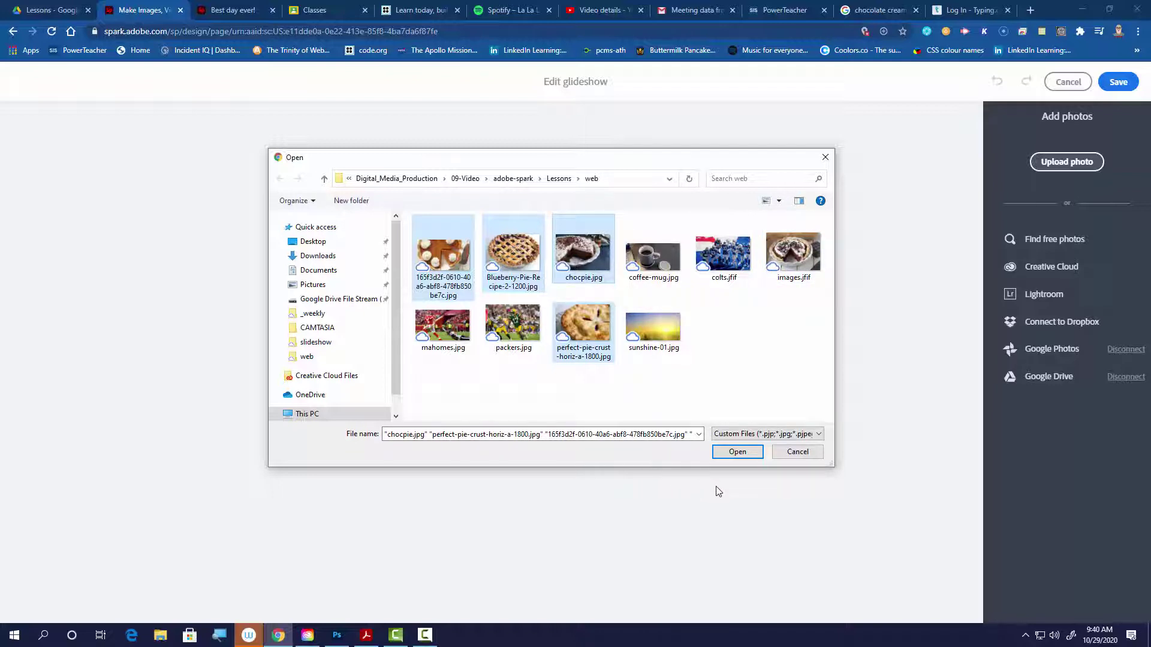
click(738, 451)
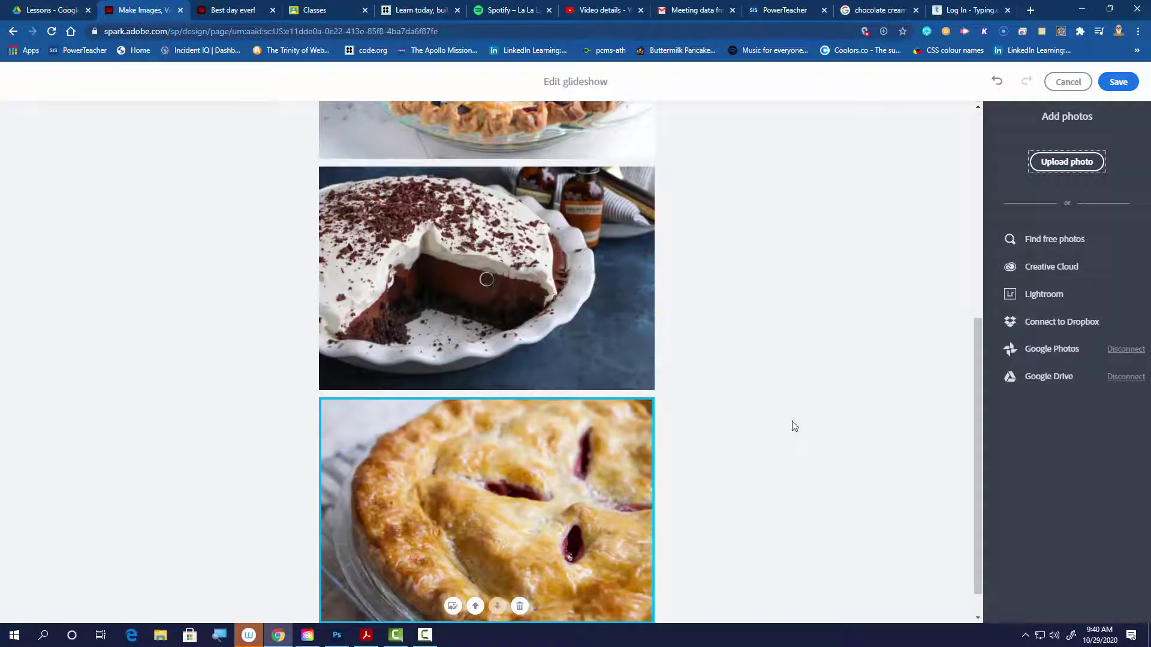
Check the order of the pie photos and save the glideshow to the page.
scroll(578, 439, up, 7)
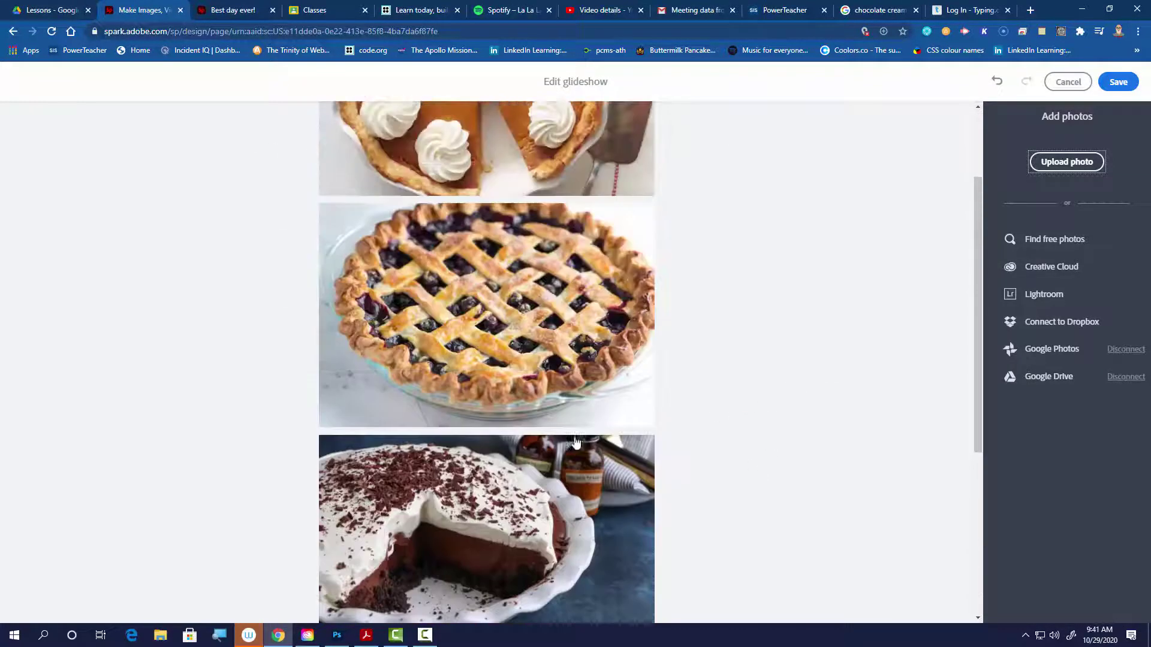
scroll(578, 439, down, 7)
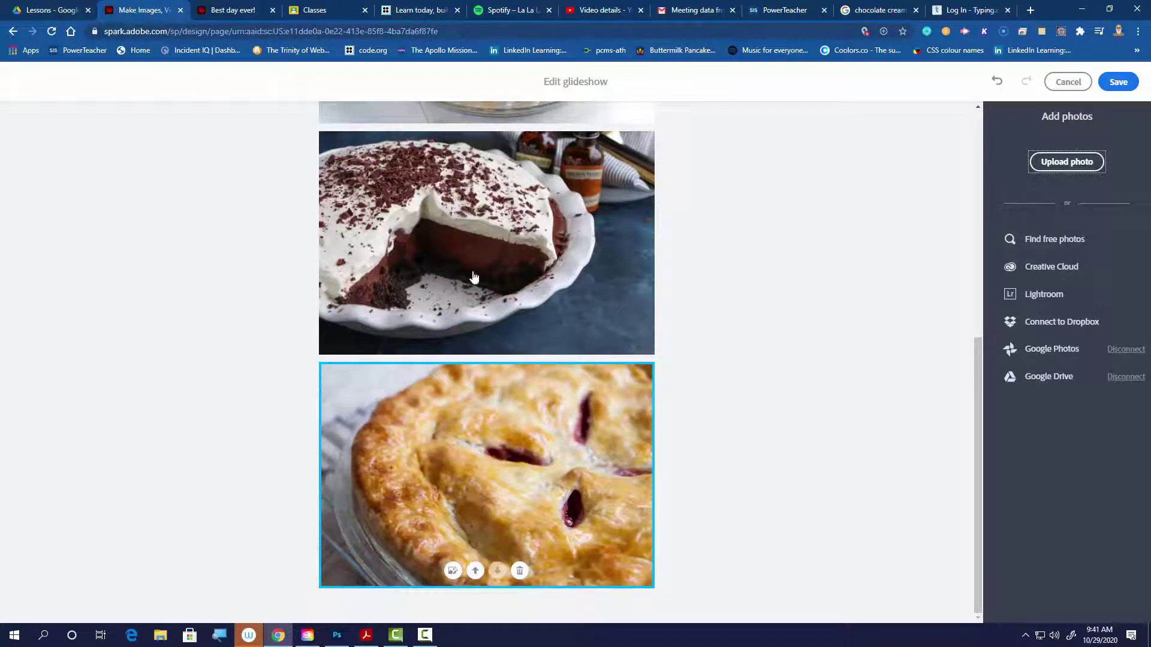
scroll(498, 258, up, 4)
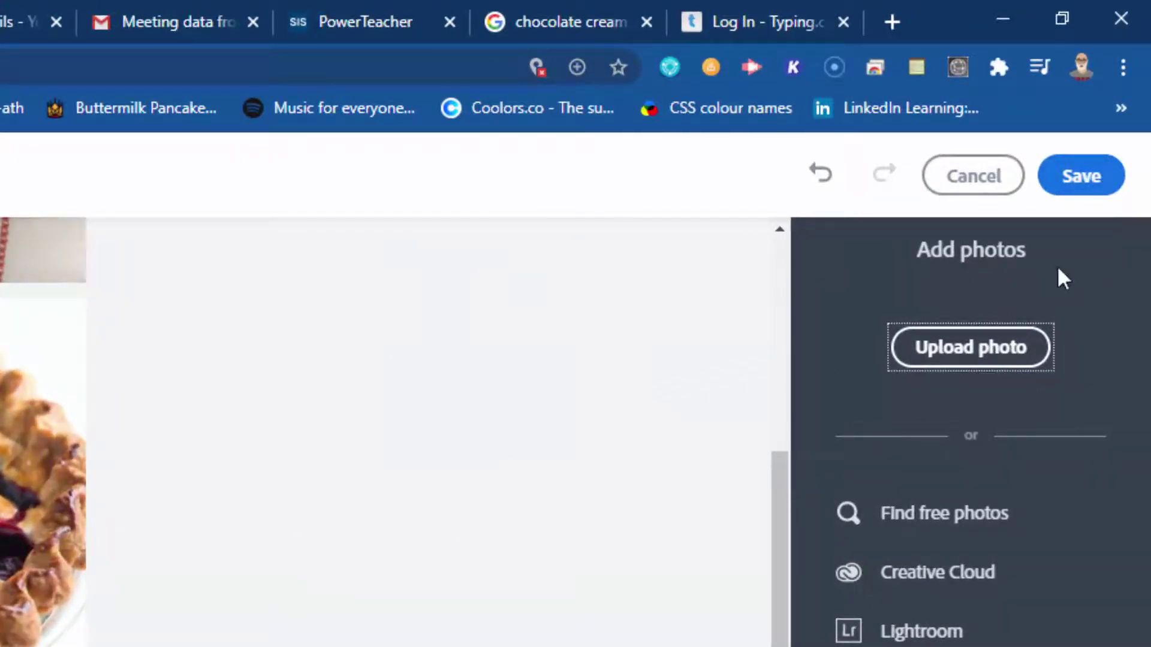
click(1094, 178)
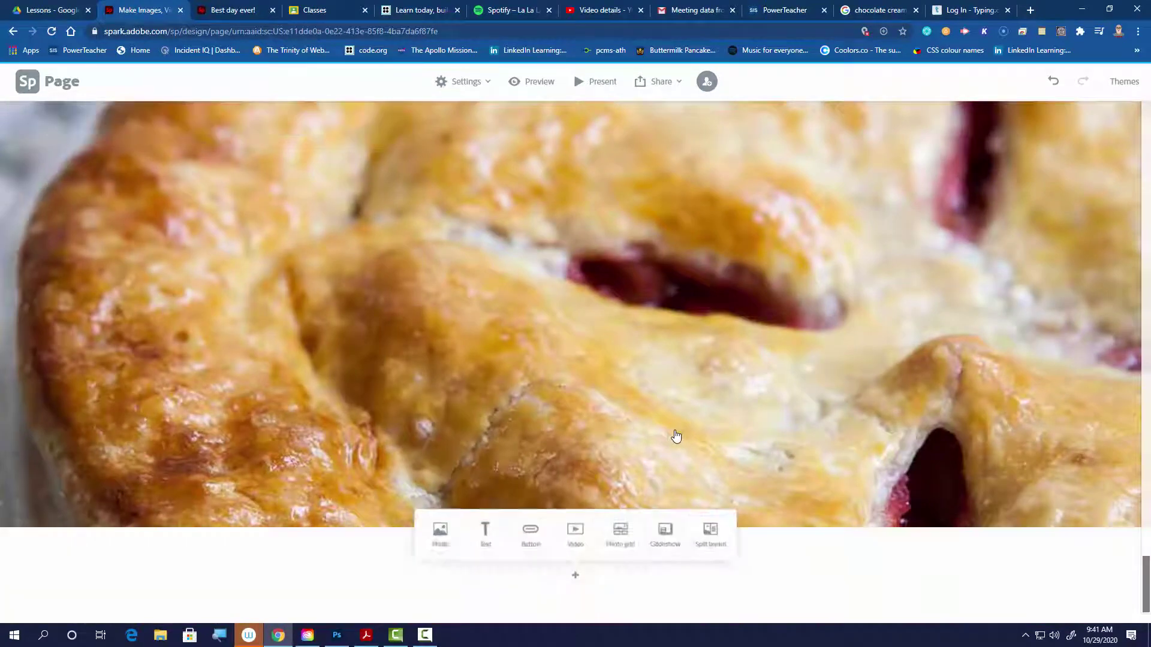
Add a text block in the caption box over the pumpkin pie photo, formatted as H2 and centred.
scroll(678, 432, up, 10)
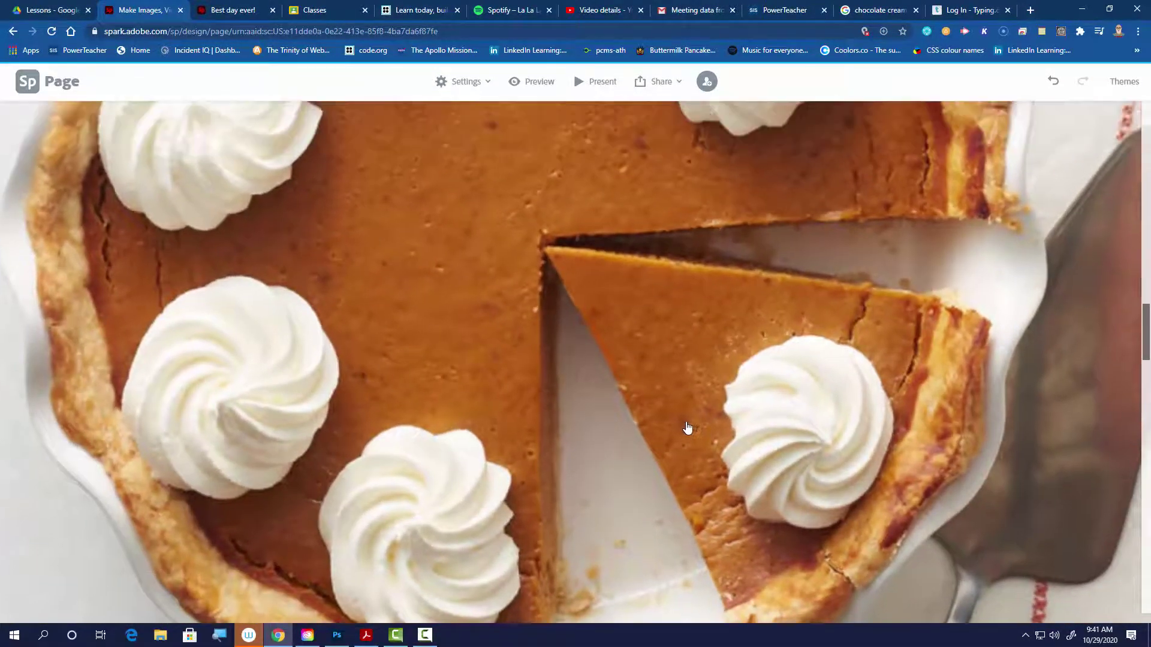
scroll(687, 427, down, 5)
scroll(685, 426, up, 4)
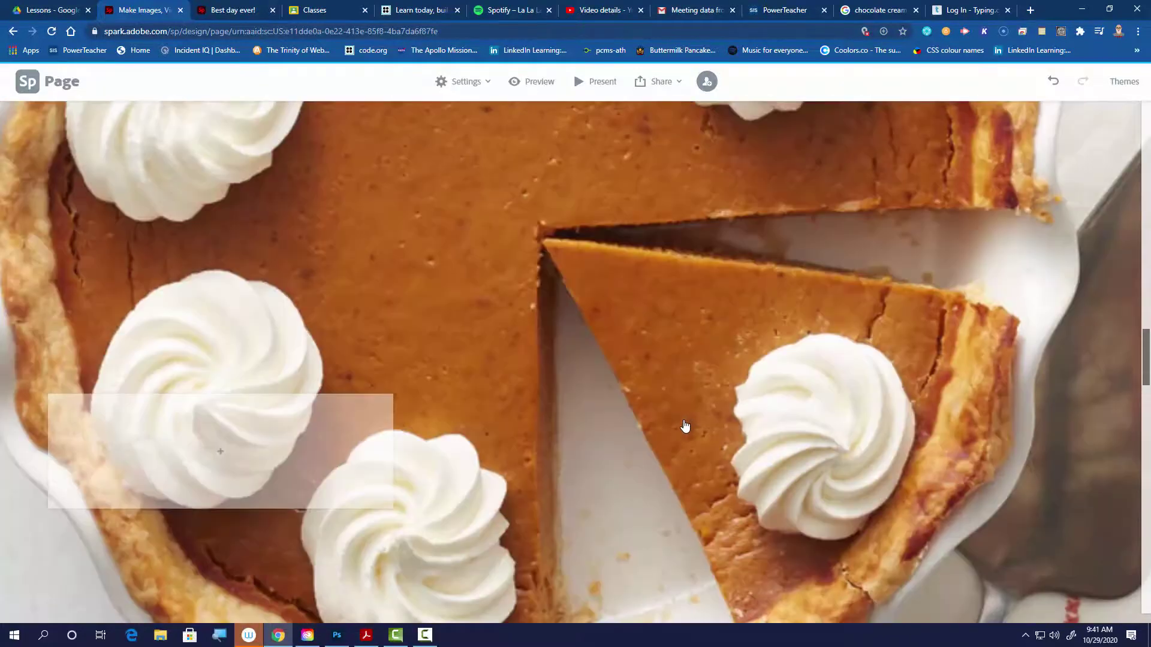
scroll(522, 497, down, 1)
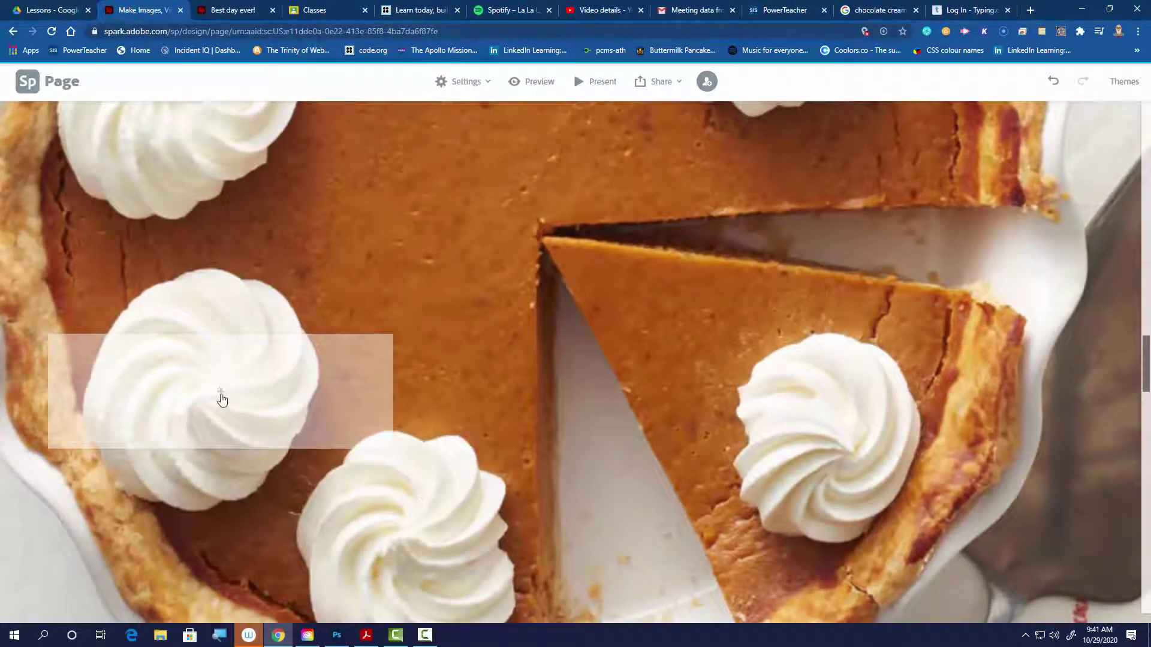
click(222, 397)
click(199, 351)
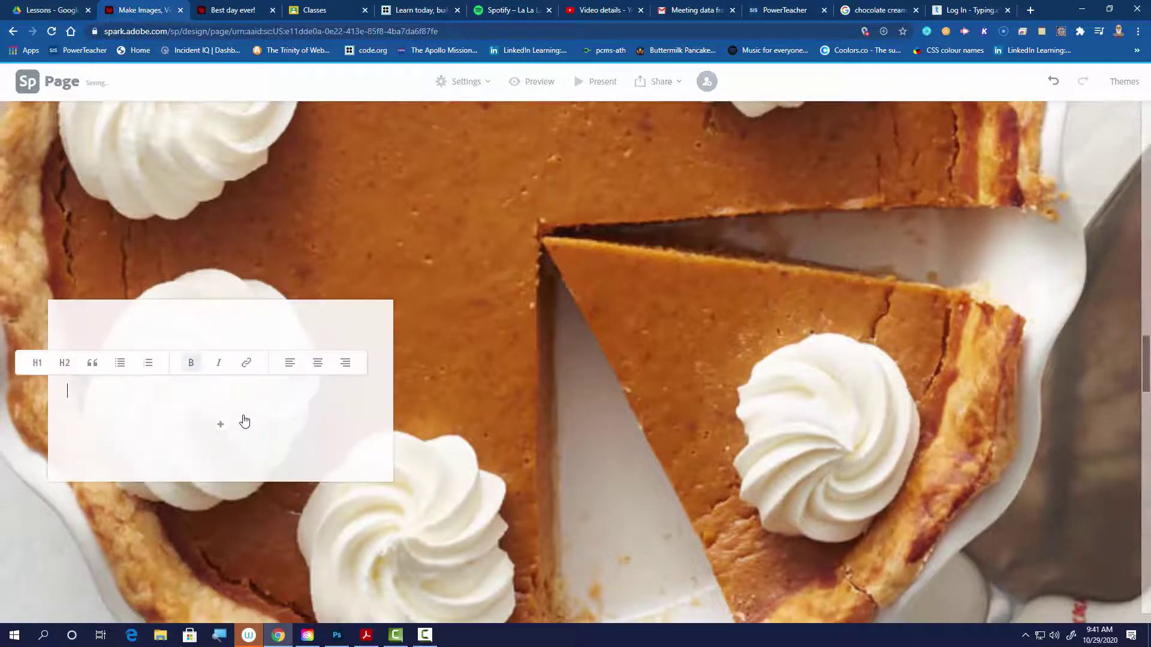
click(65, 362)
click(317, 362)
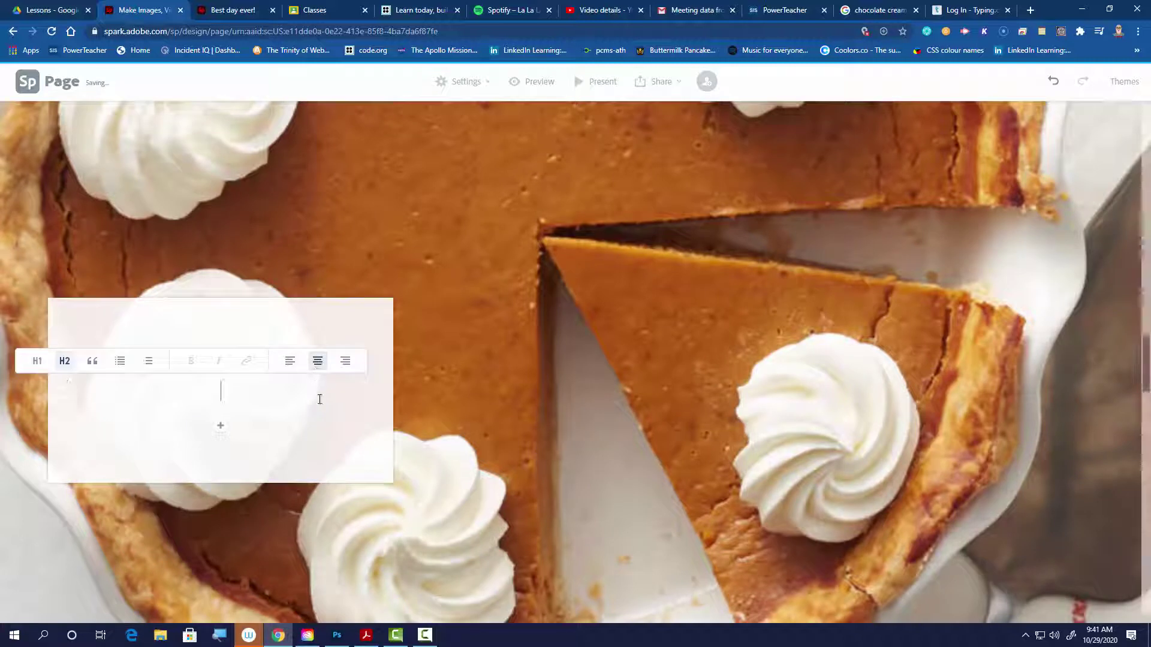
Write "A GOOD DAY INVOLVES PIE" in the text block over the pumpkin pie photo.
text(A GOOD D)
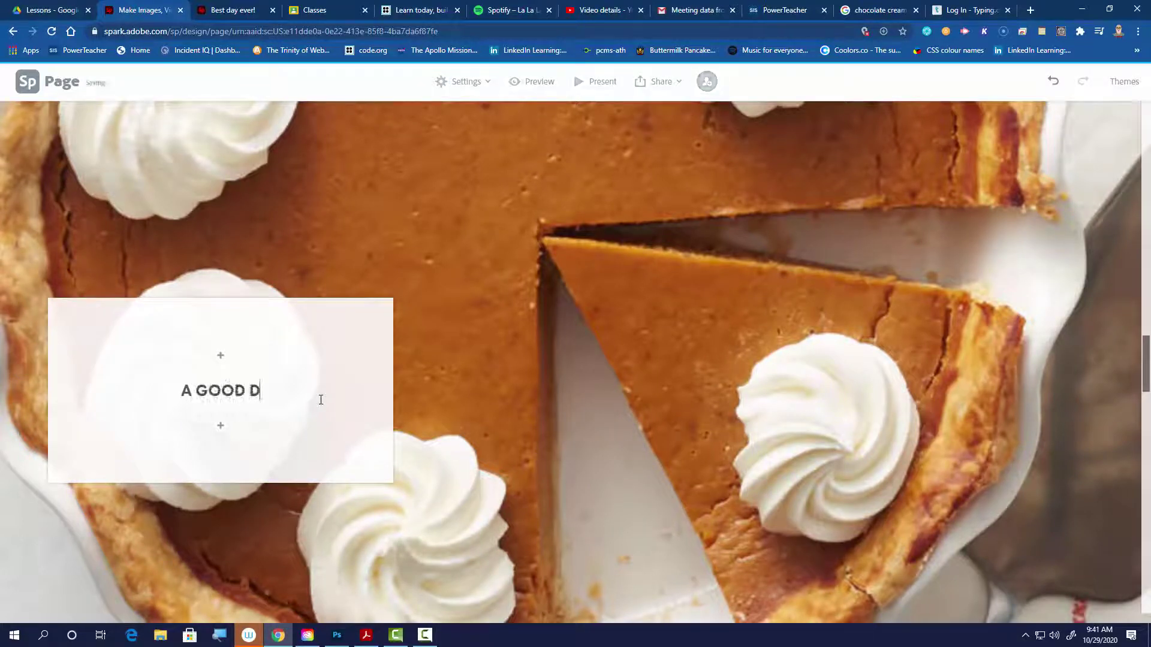
text(AY INVO)
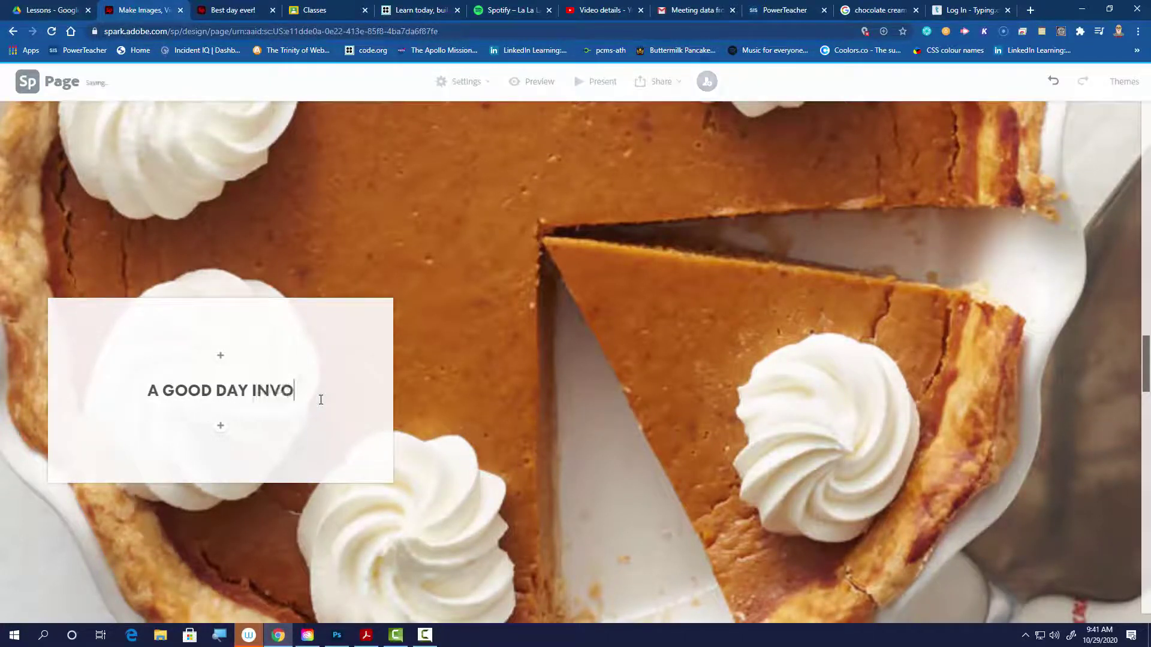
text(LVE)
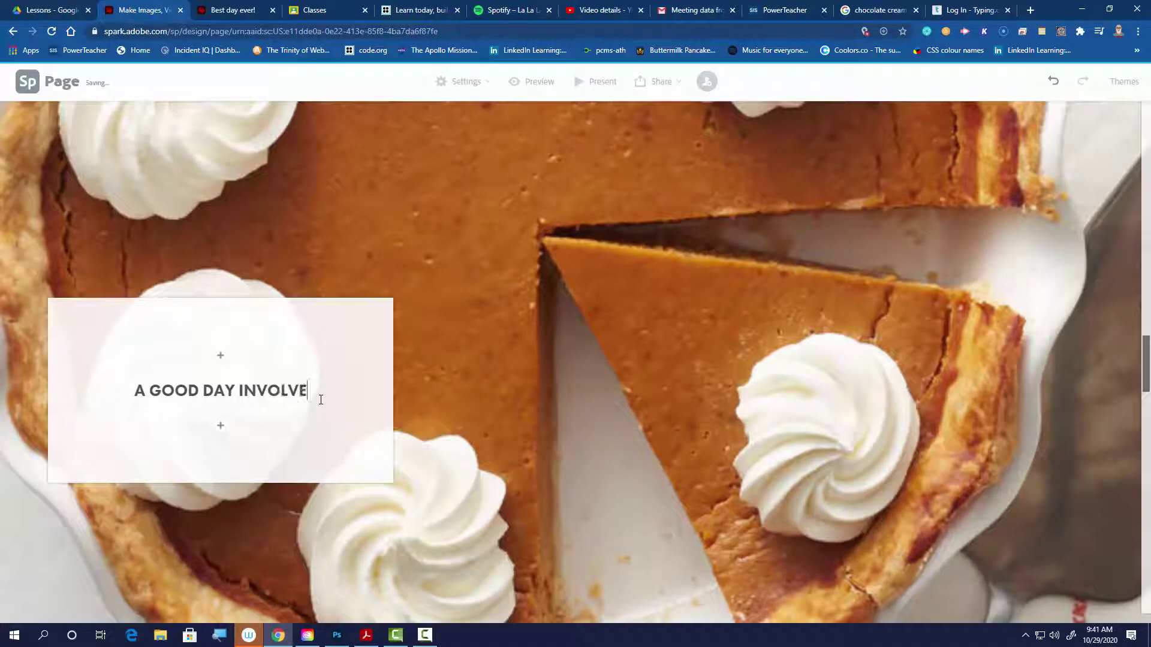
text(S PLE)
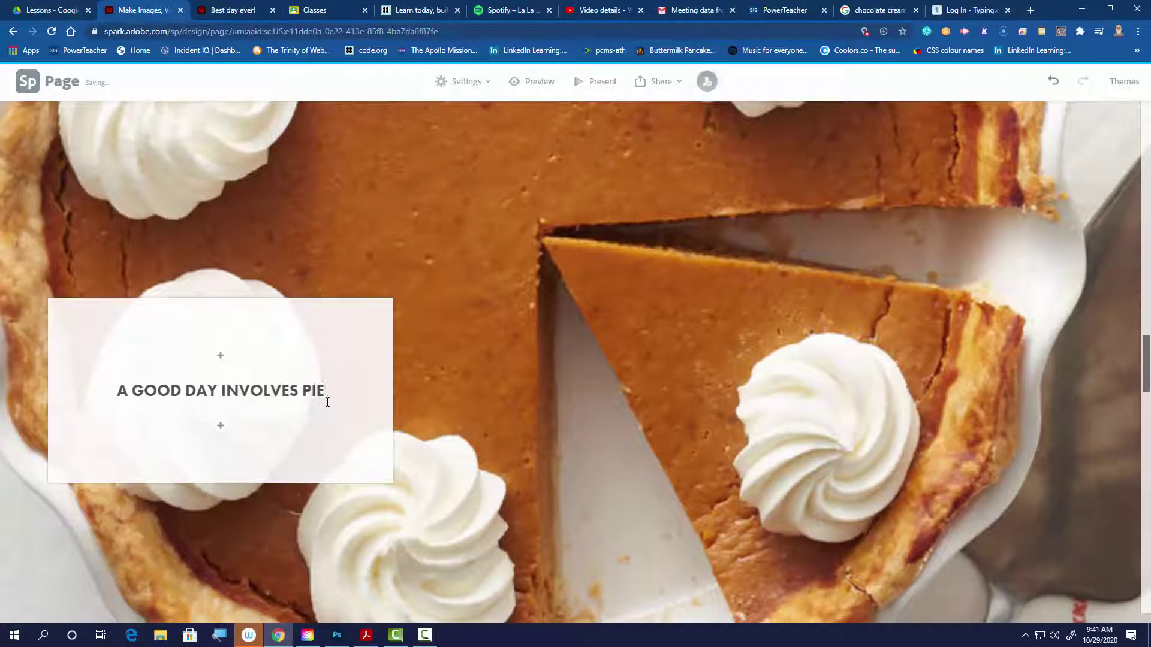
Move the blueberry pie photo's caption box to the photo's right side and add a centred H2 text block in it.
scroll(521, 415, down, 6)
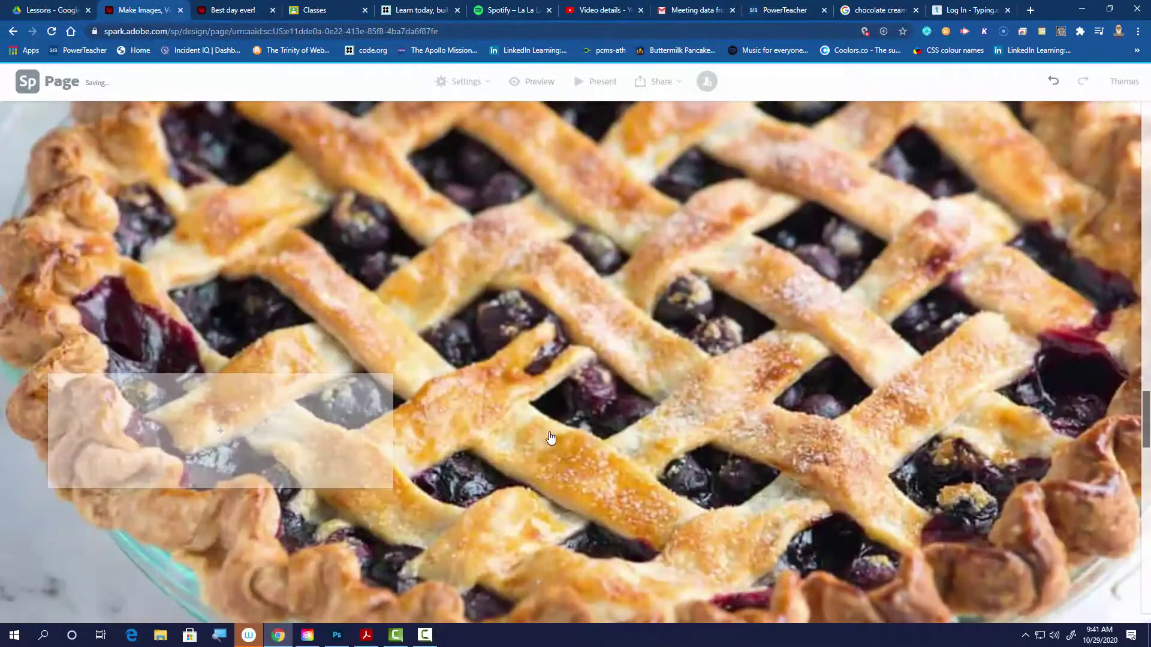
drag(320, 450, 986, 407)
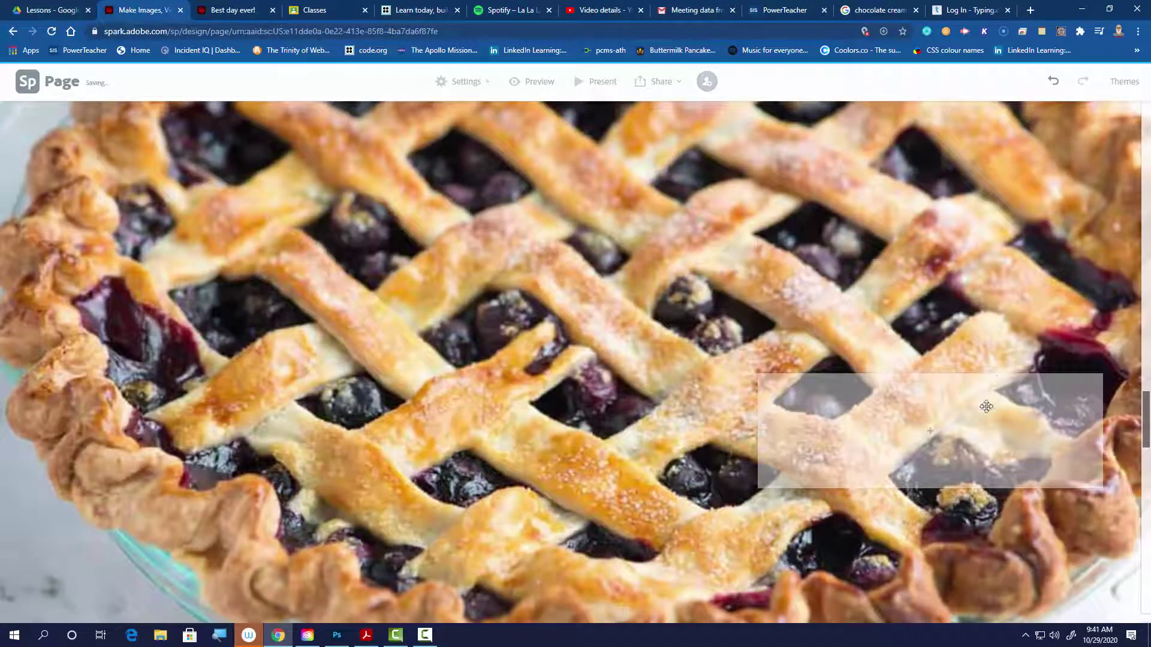
click(924, 435)
click(908, 388)
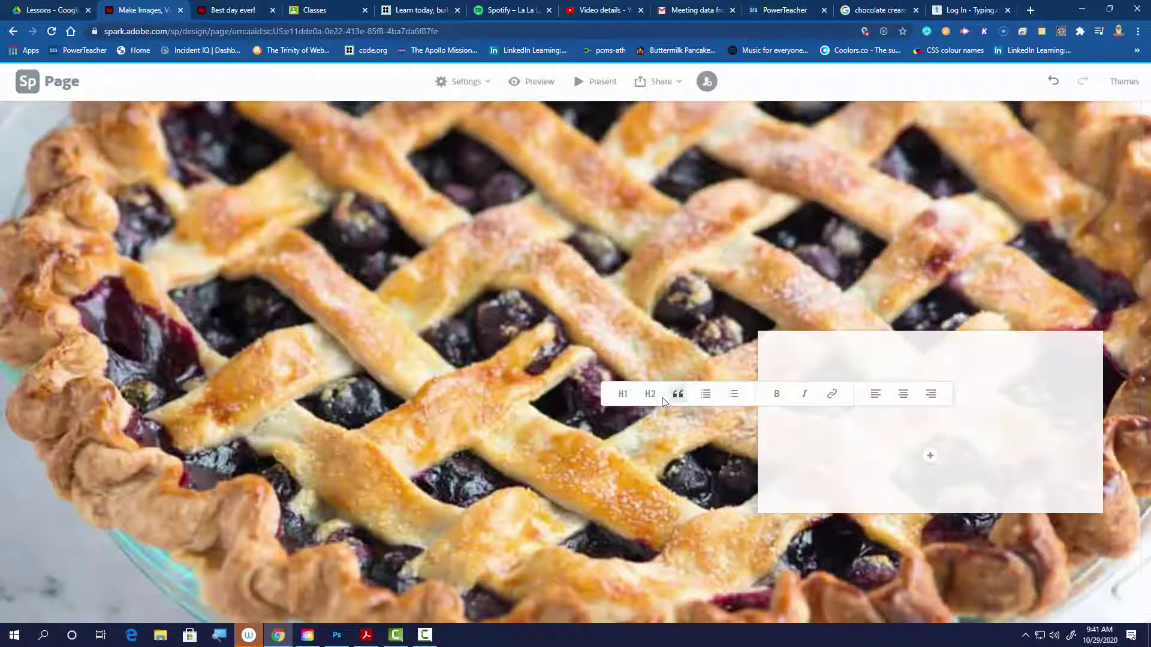
click(651, 393)
click(902, 393)
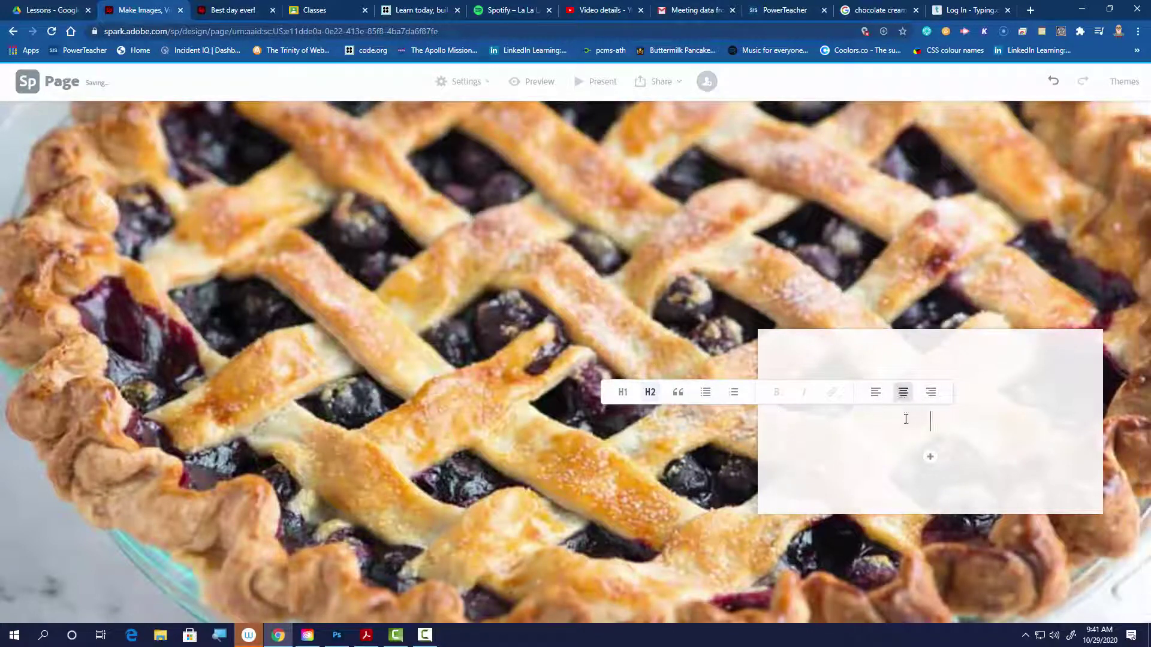
Write "I DON'T REALLY CARE WHAT KIND OF PIE" in the text block over the blueberry pie photo.
text(I DON)
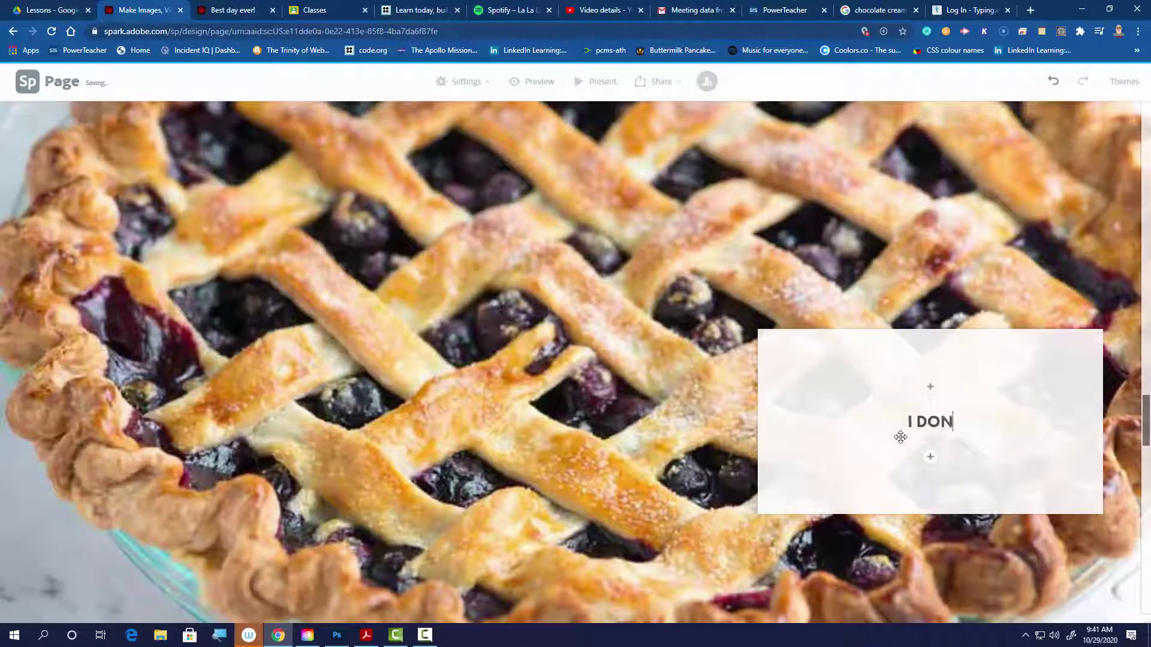
text('T REALLY )
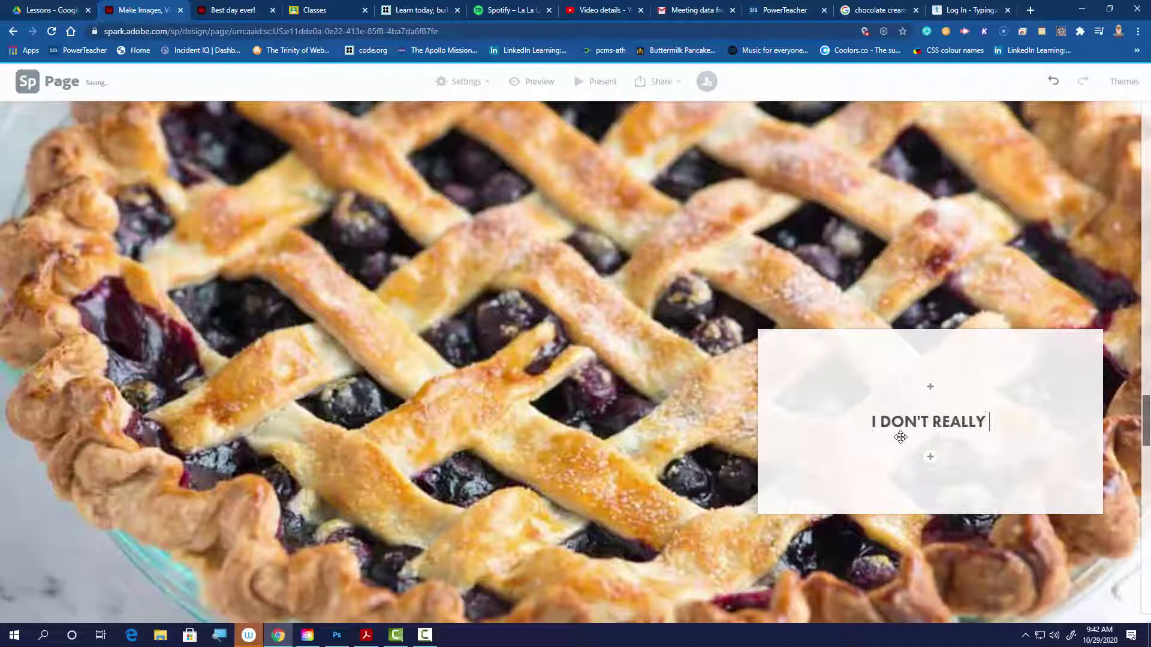
text(CARE WHAT K)
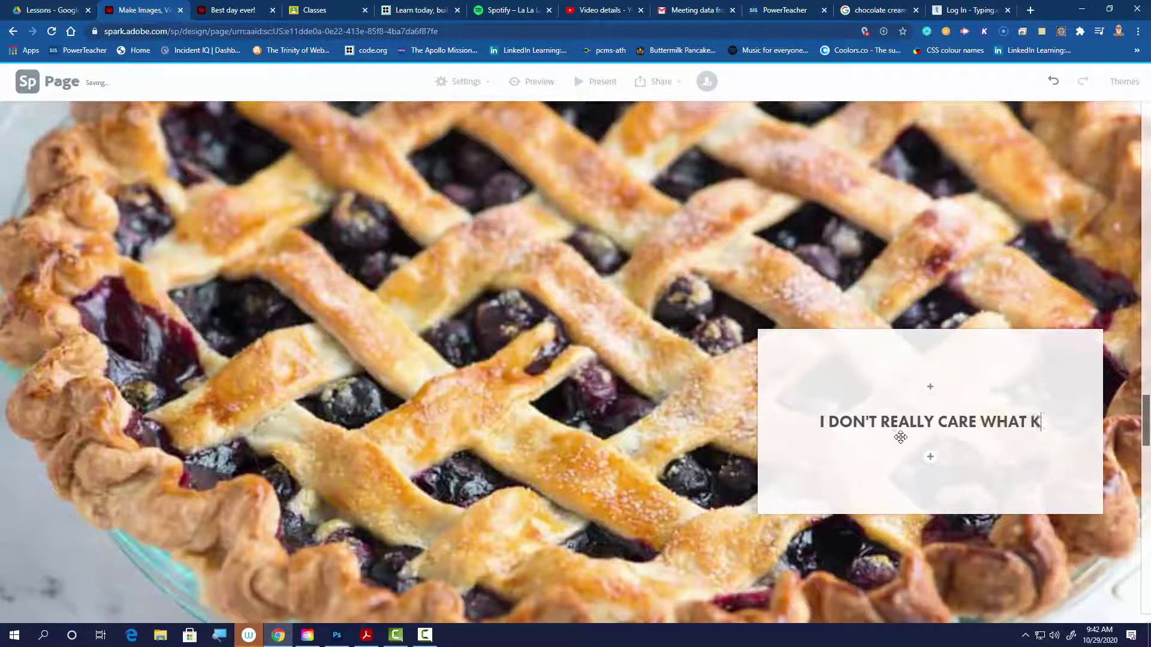
text(IND OF PIE)
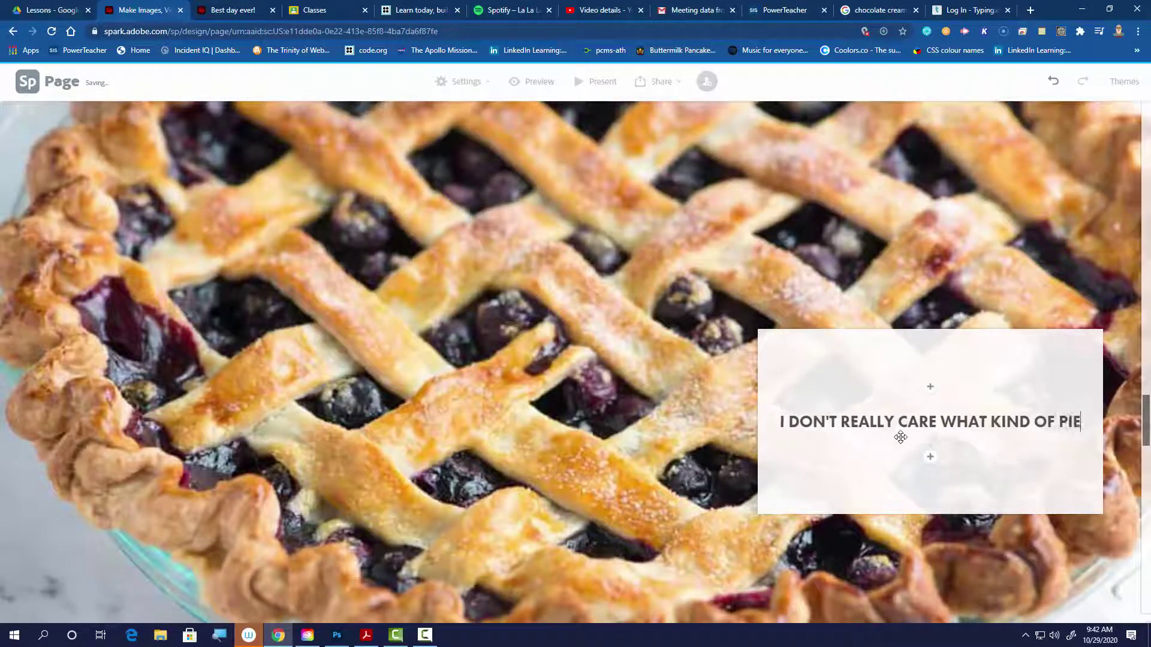
Add a text block in the caption box over the chocolate cream pie photo, formatted as H2 and centred.
scroll(938, 474, down, 5)
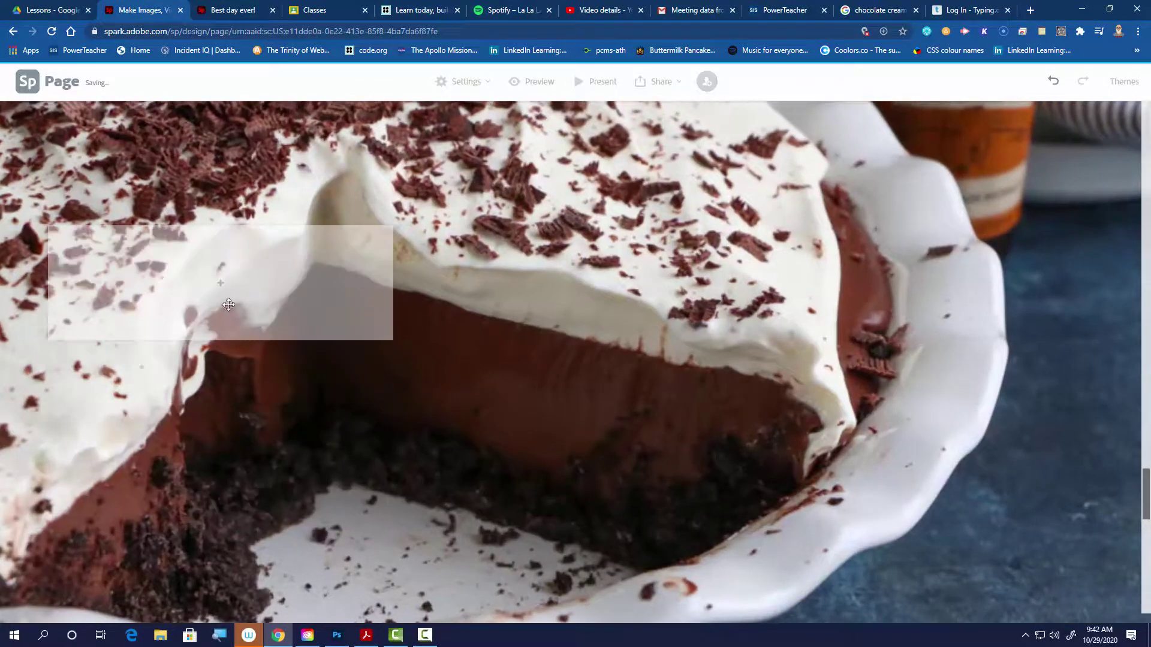
click(221, 288)
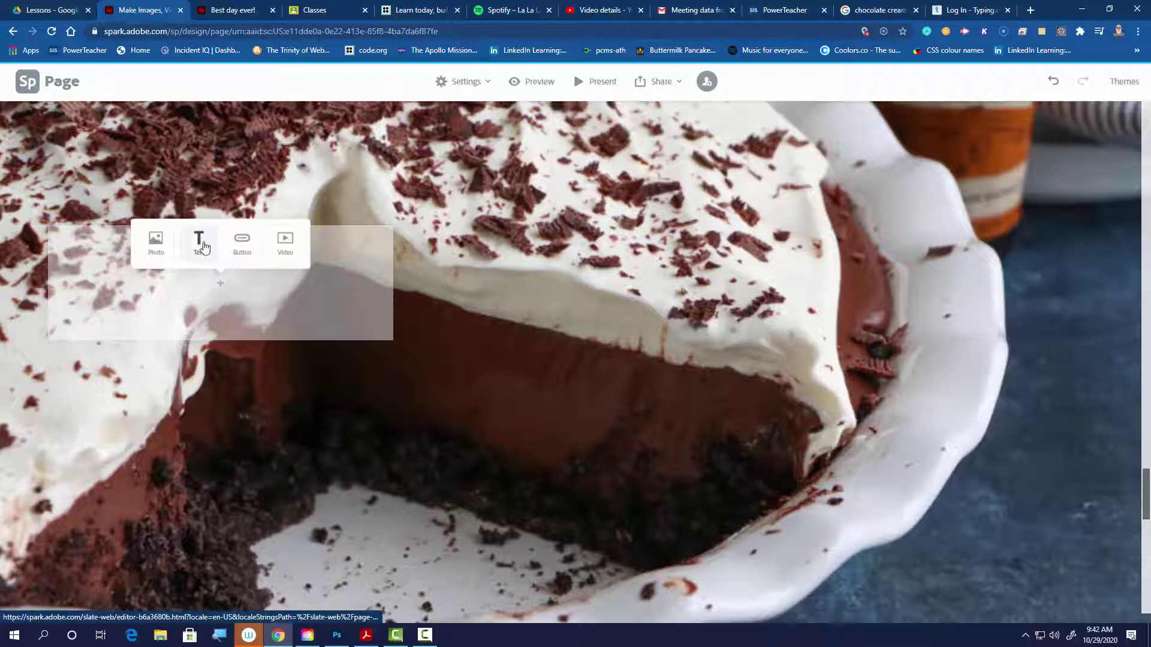
click(200, 239)
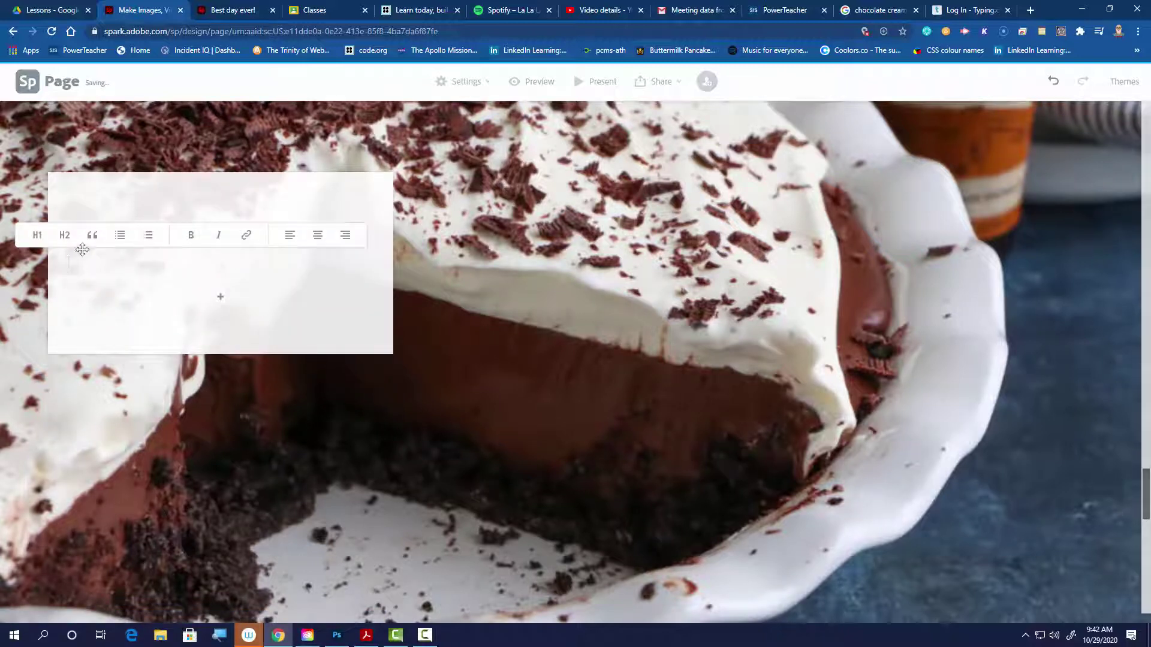
click(65, 235)
click(317, 233)
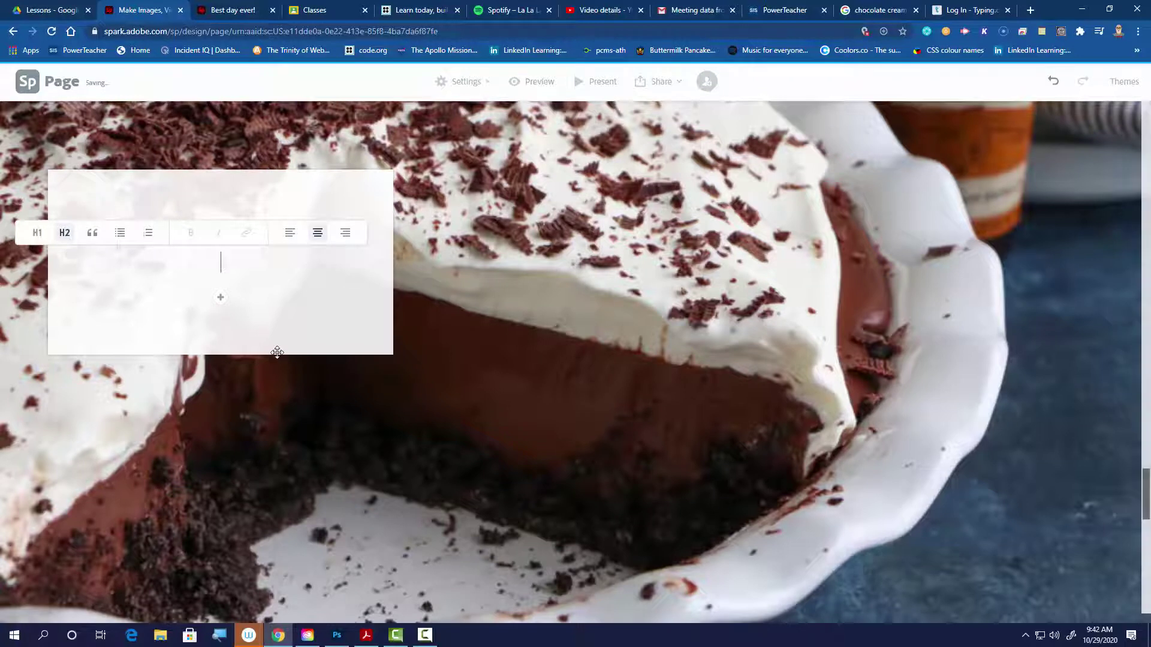
Write "MY TWO FAVORITE KINDS OF PIE ARE HOT AND COLD" in the text block over the chocolate cream pie photo.
text(MY)
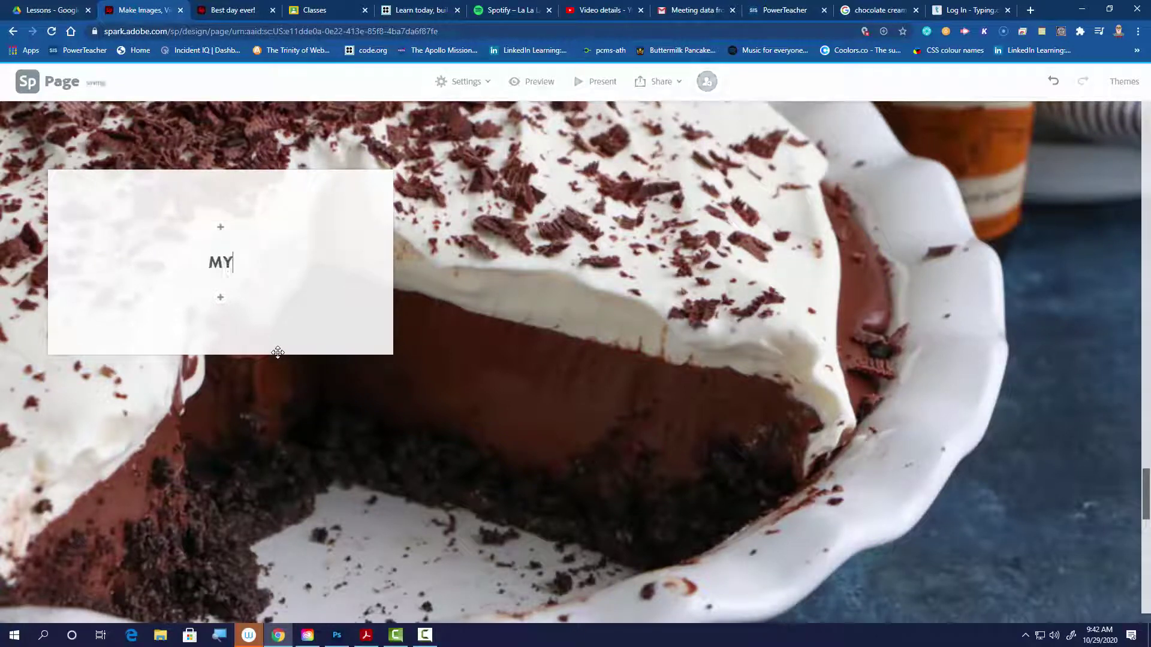
text( T)
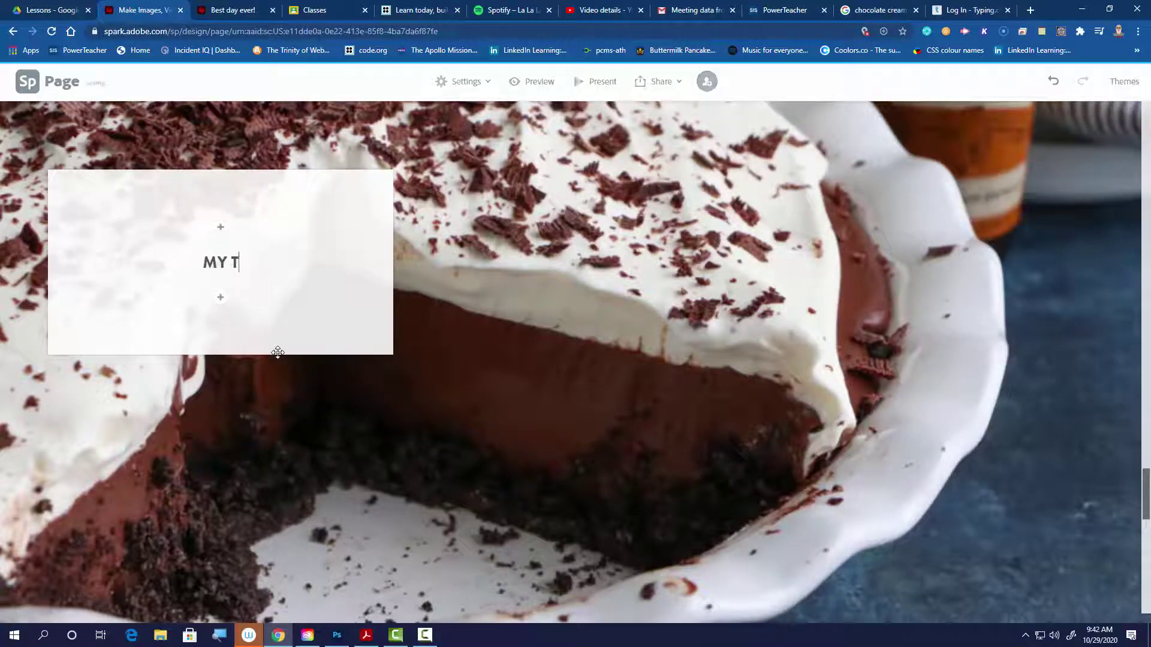
text(WO FAVORITE)
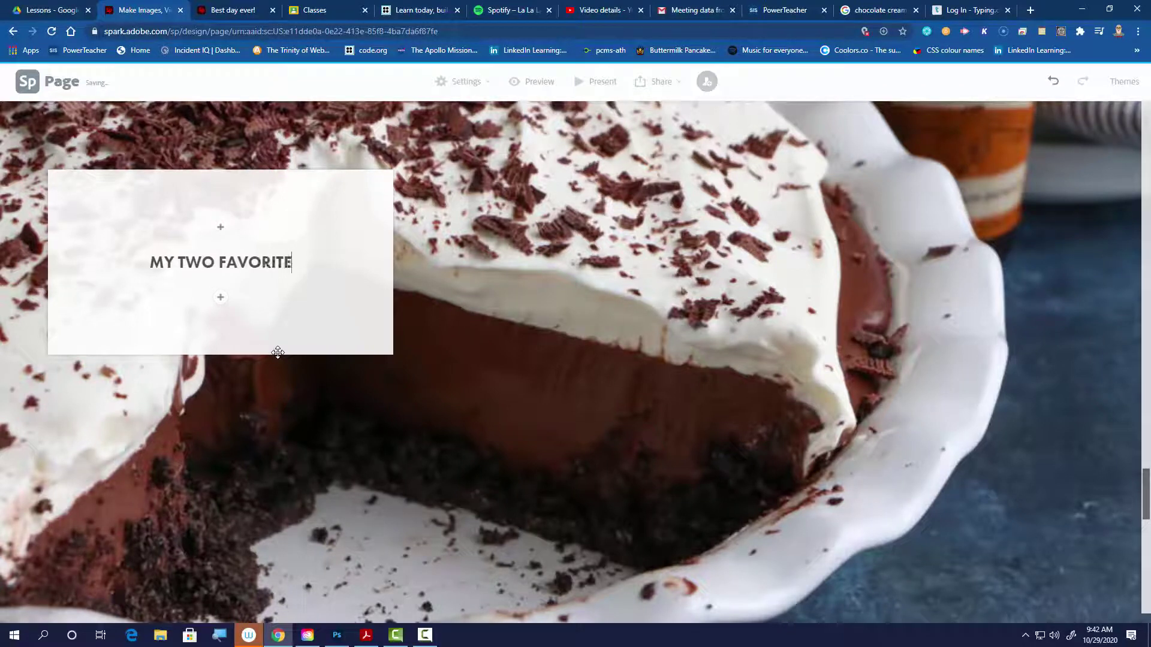
text( KINDS OF P)
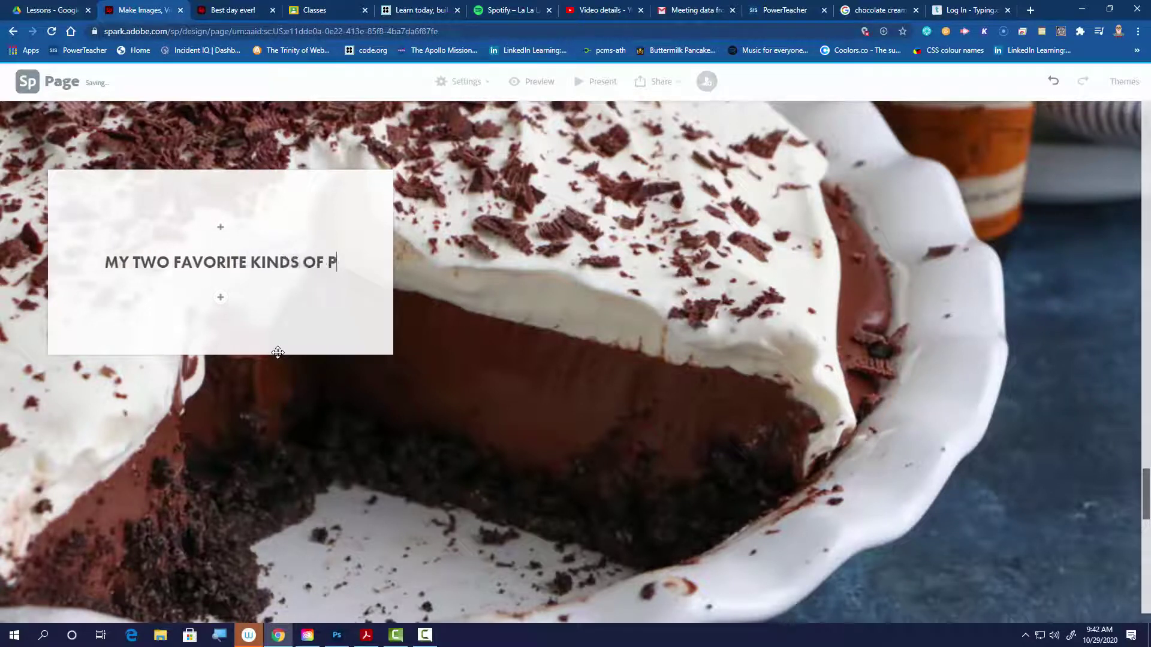
text(IE ARE HOT AND COLD)
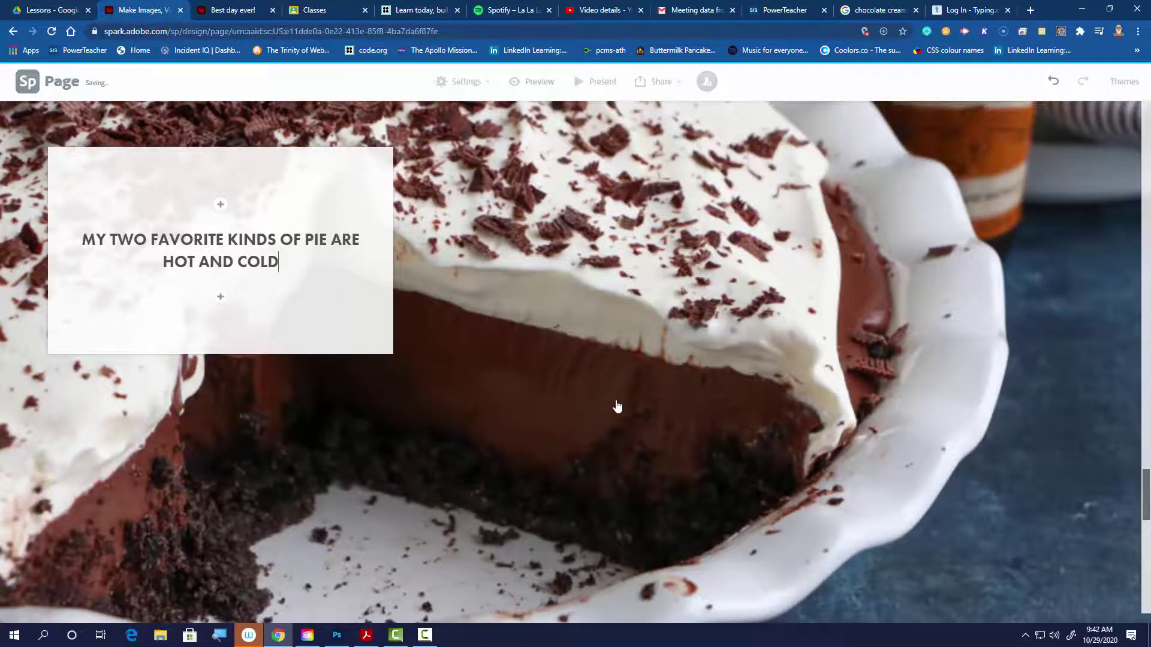
Move the last pie photo's caption box to the photo's right side and fill it with centred H2 text reading "SO...... PIE.".
scroll(618, 406, down, 5)
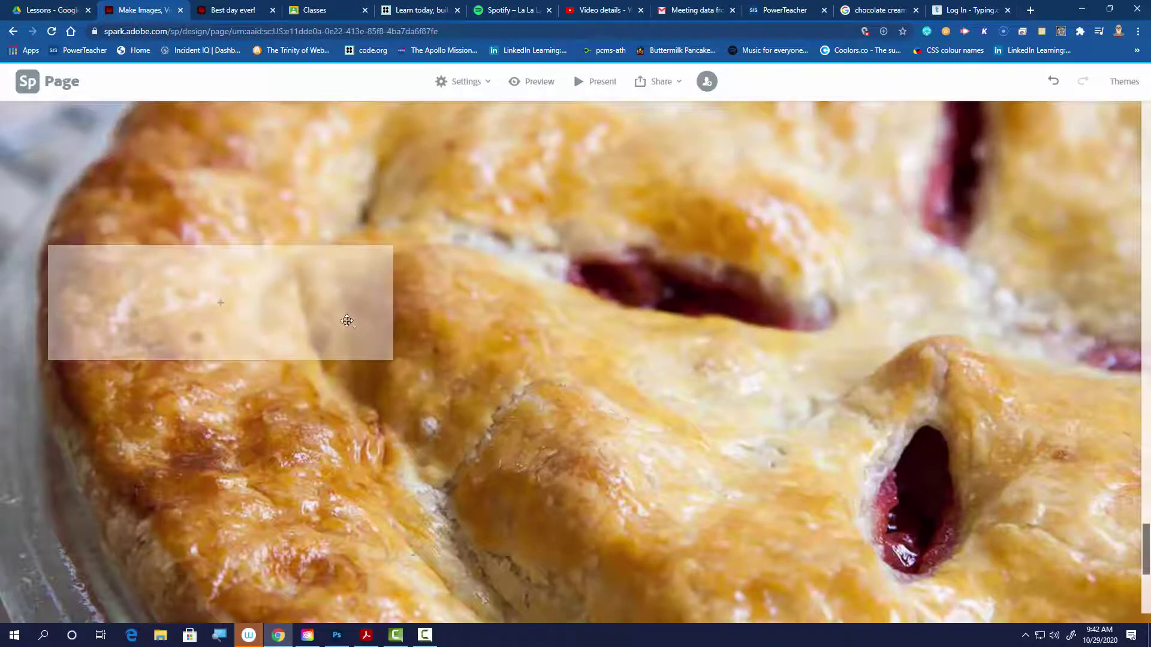
drag(346, 321, 1028, 336)
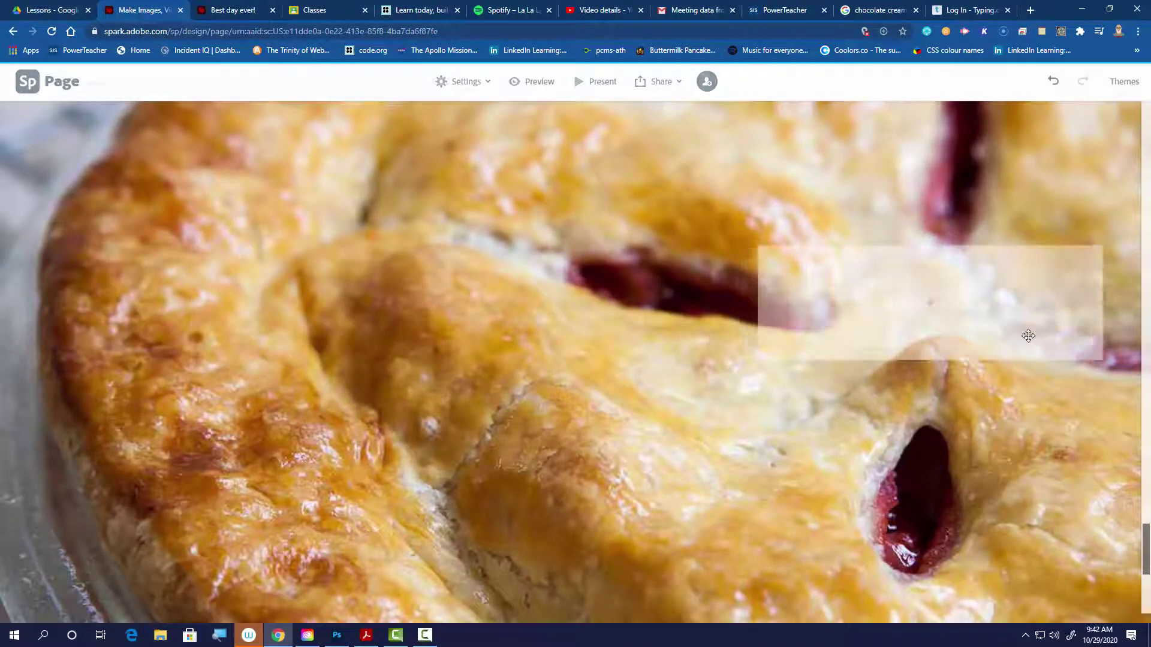
click(929, 304)
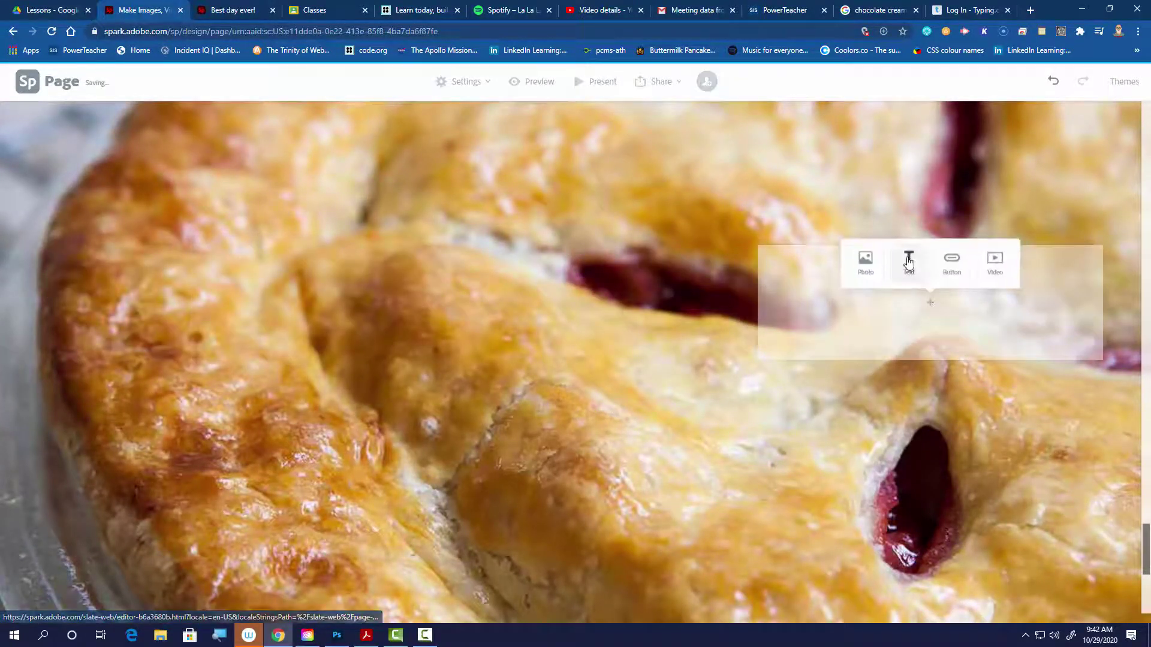
click(909, 263)
click(650, 247)
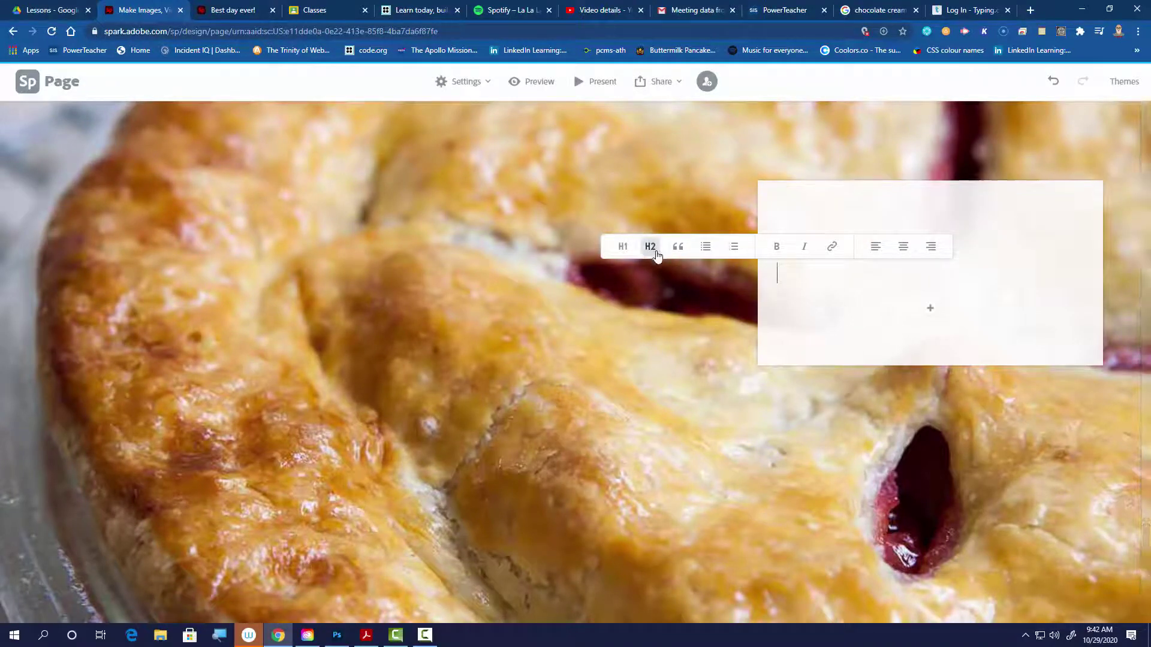
click(902, 246)
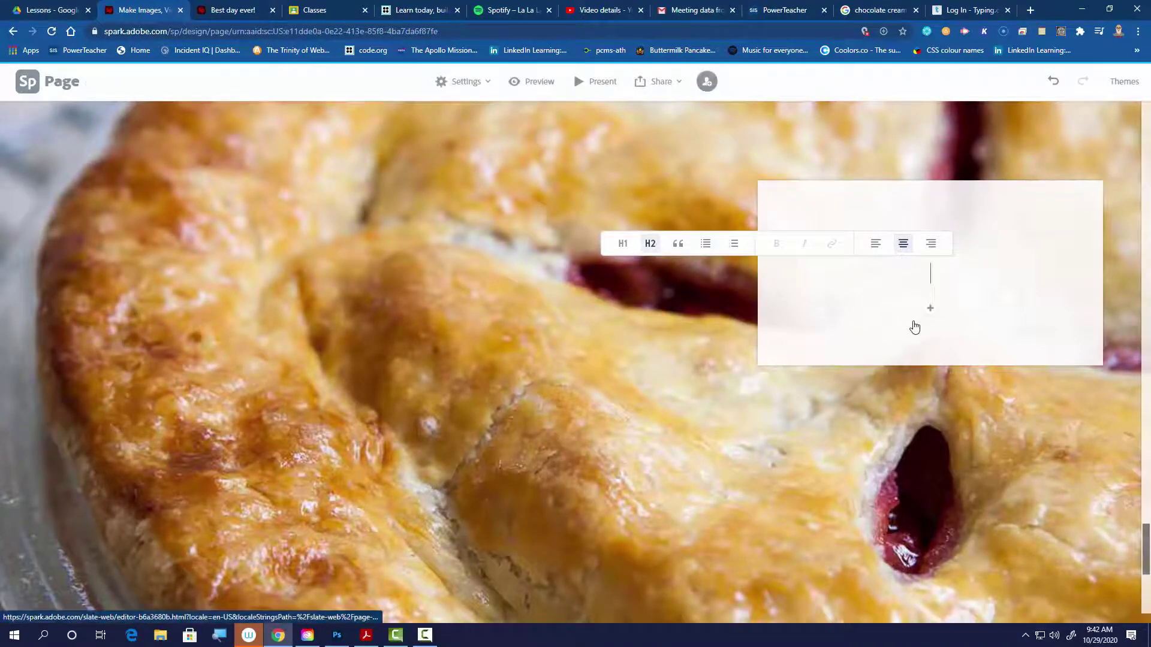
text(SO)
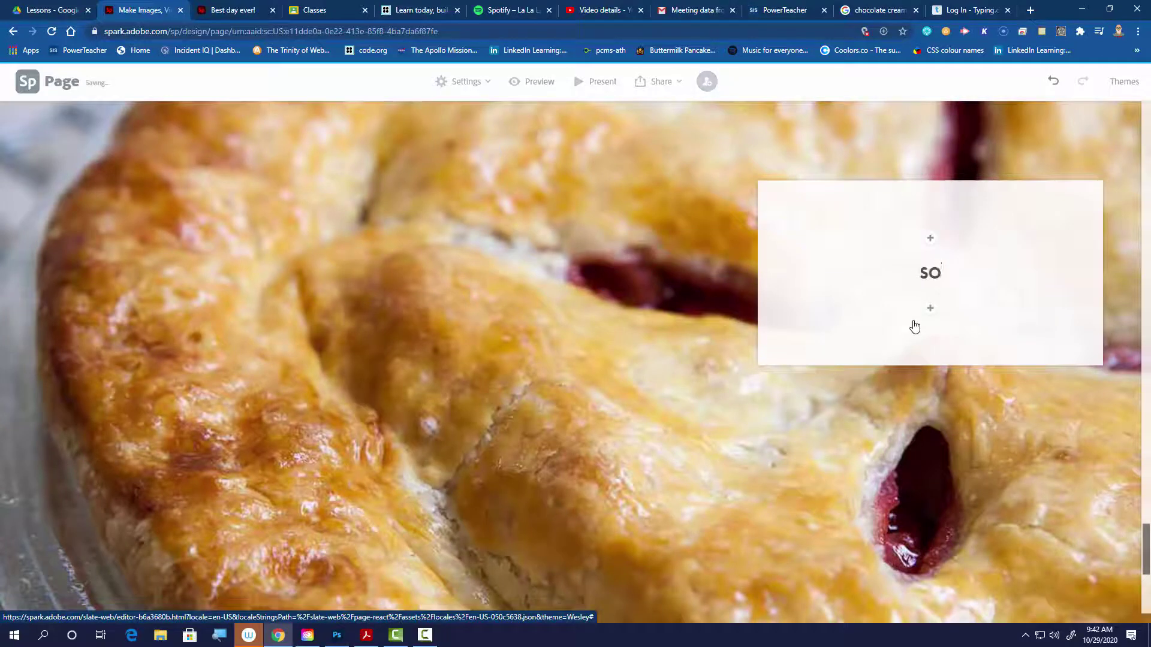
text(...... PIE.)
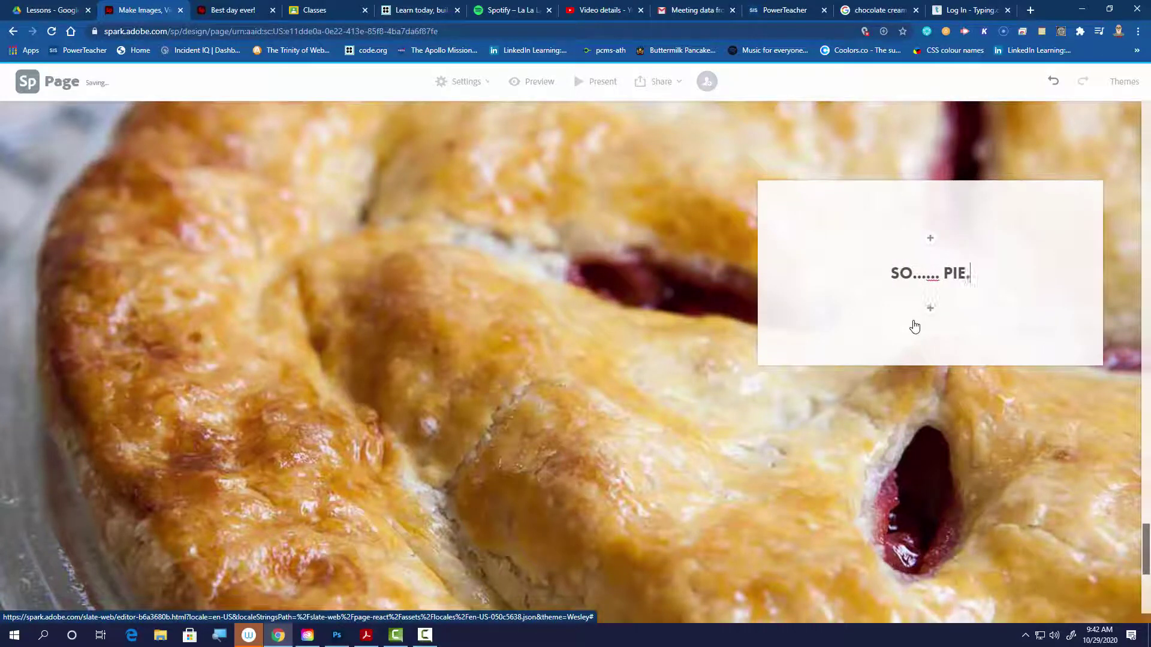
Review the whole page in the editor, from the title through the coffee photo and football split layout to the pie glideshow's end.
scroll(893, 423, down, 5)
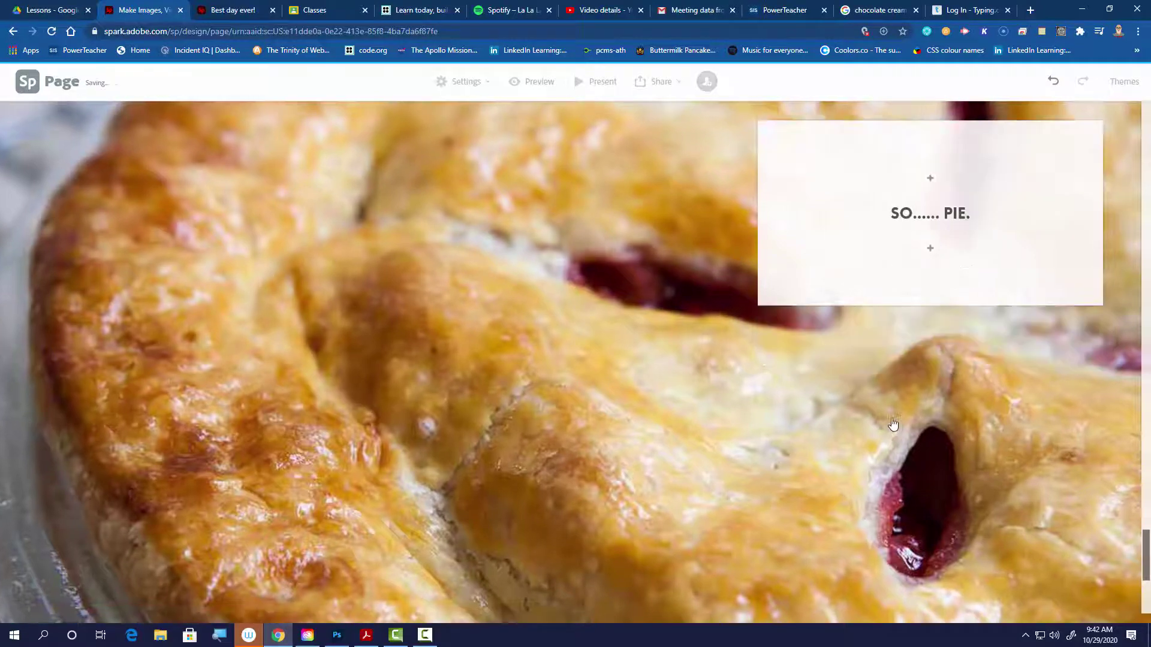
scroll(891, 419, up, 10)
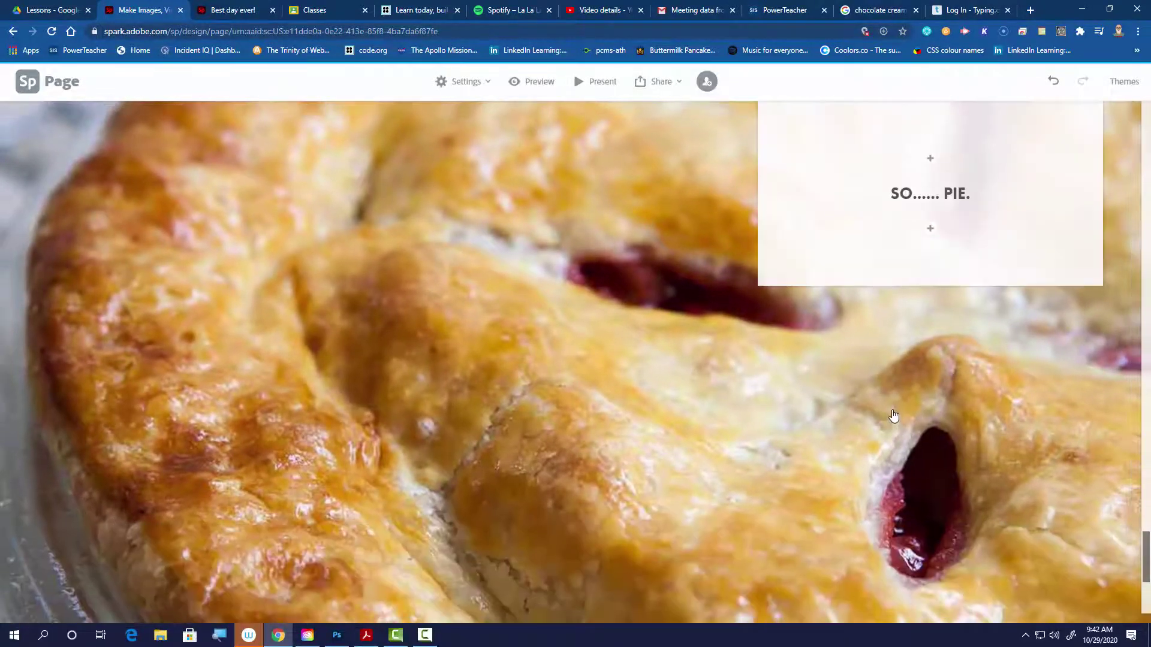
scroll(706, 359, up, 15)
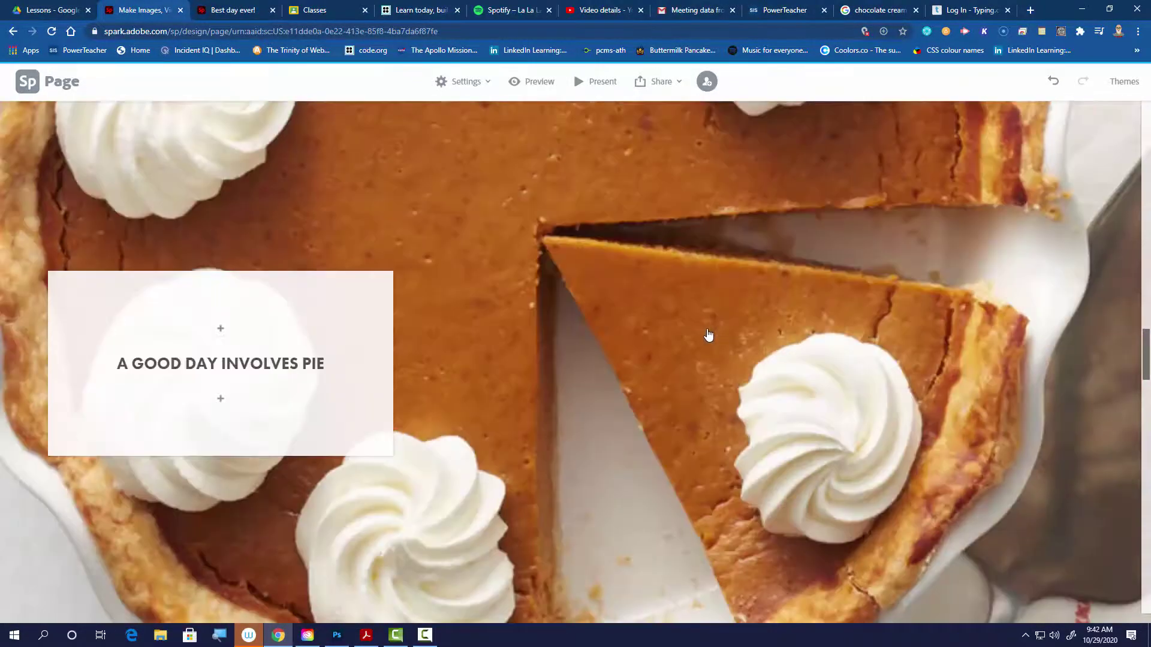
scroll(706, 327, up, 15)
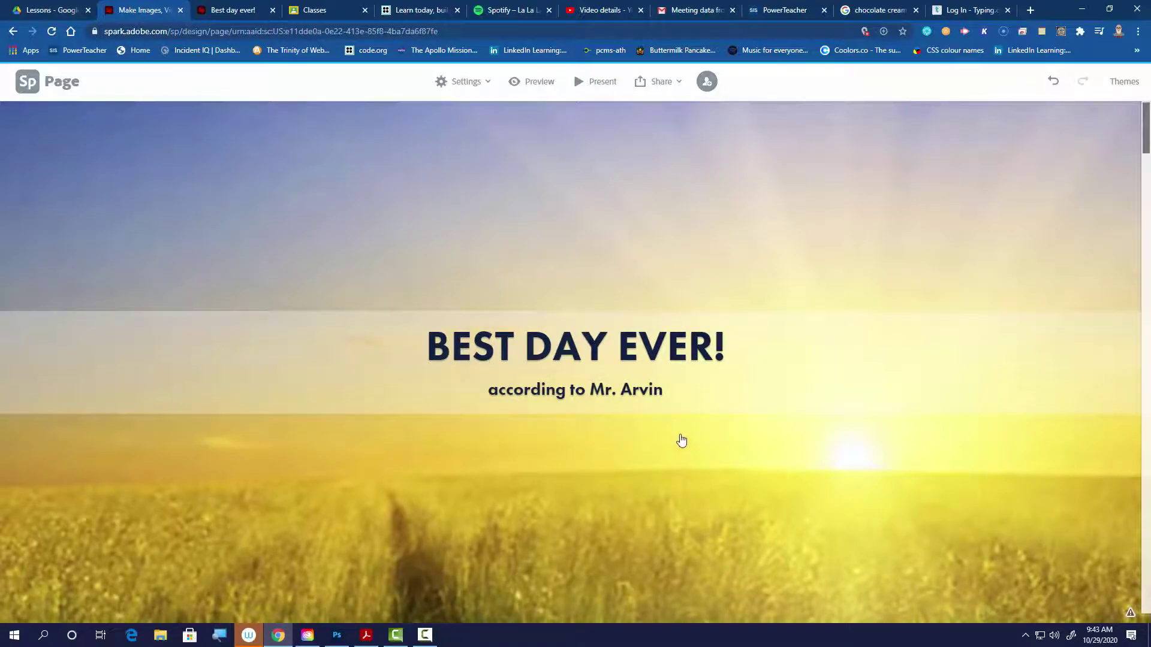
scroll(682, 438, down, 8)
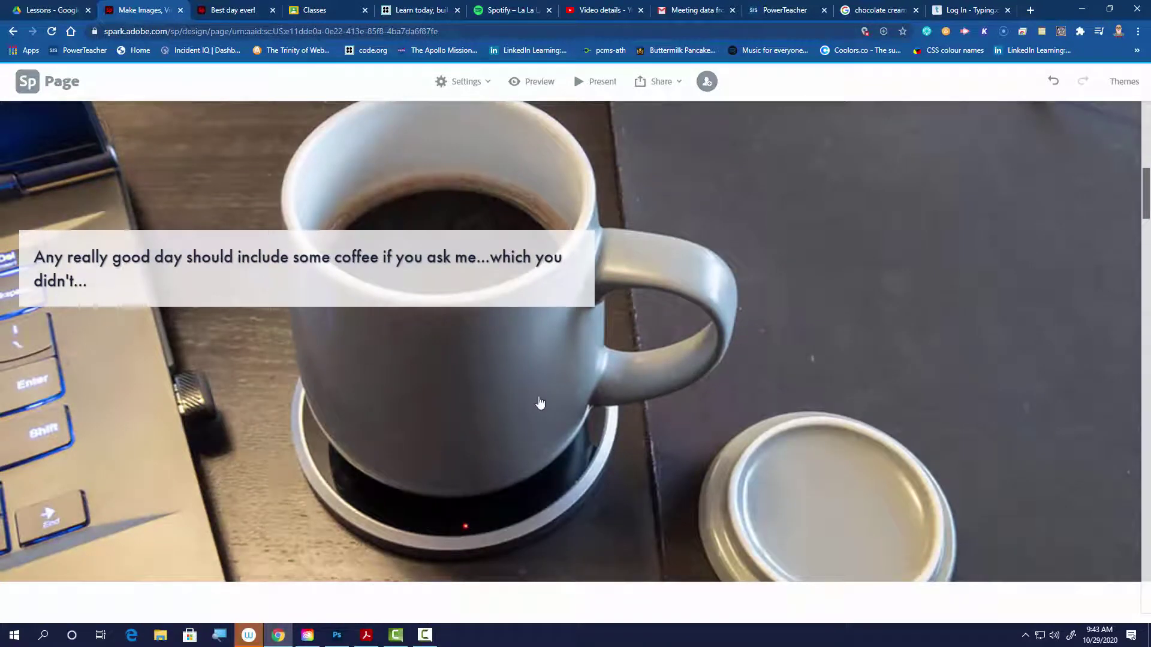
scroll(539, 403, down, 10)
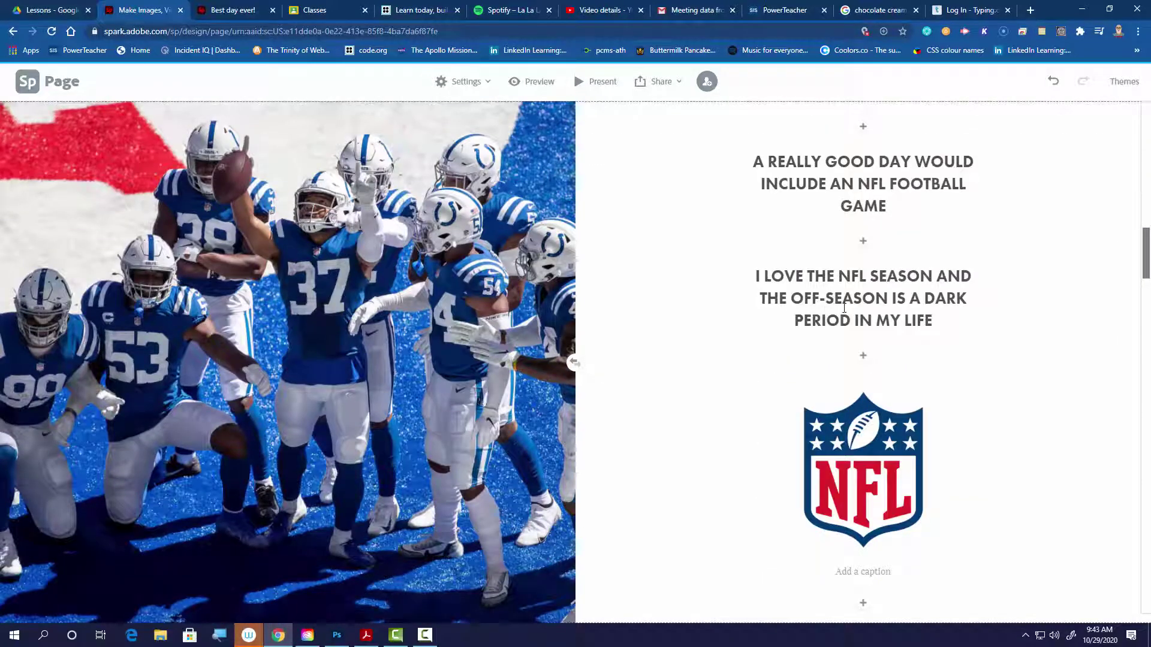
scroll(850, 310, down, 10)
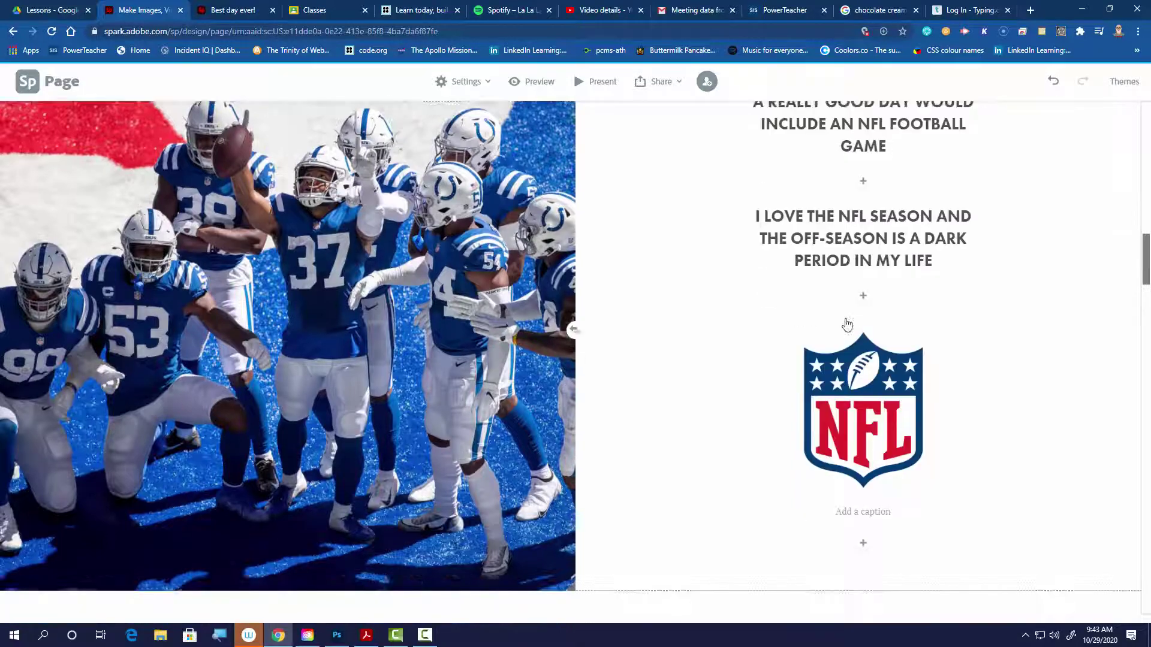
scroll(836, 346, down, 5)
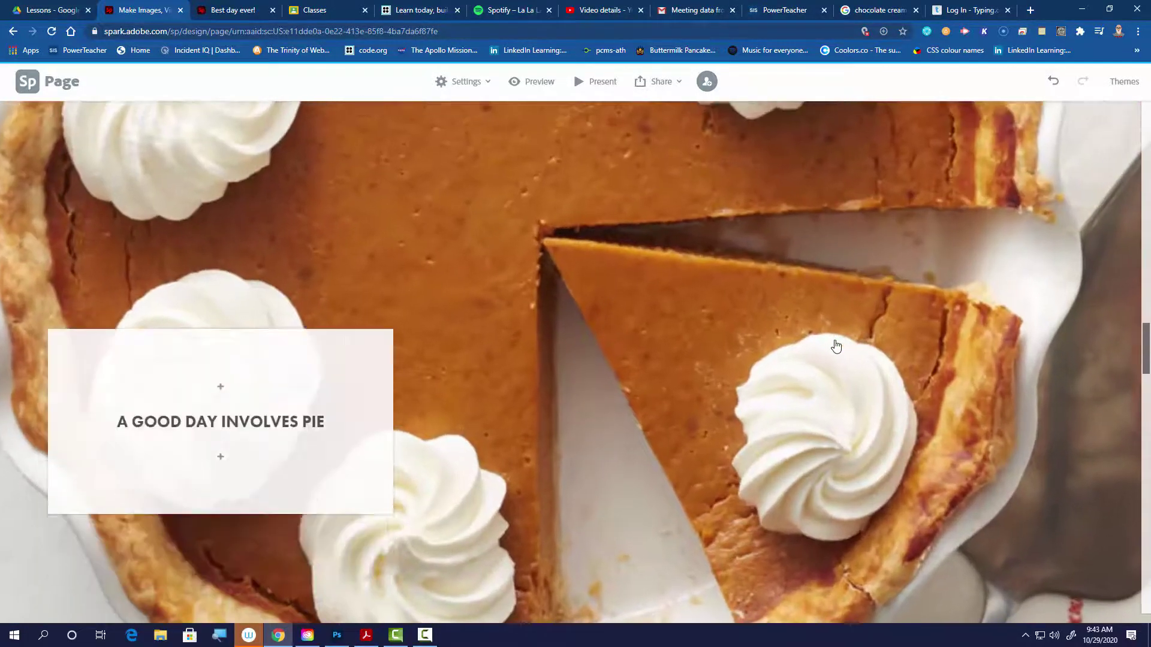
scroll(836, 346, down, 10)
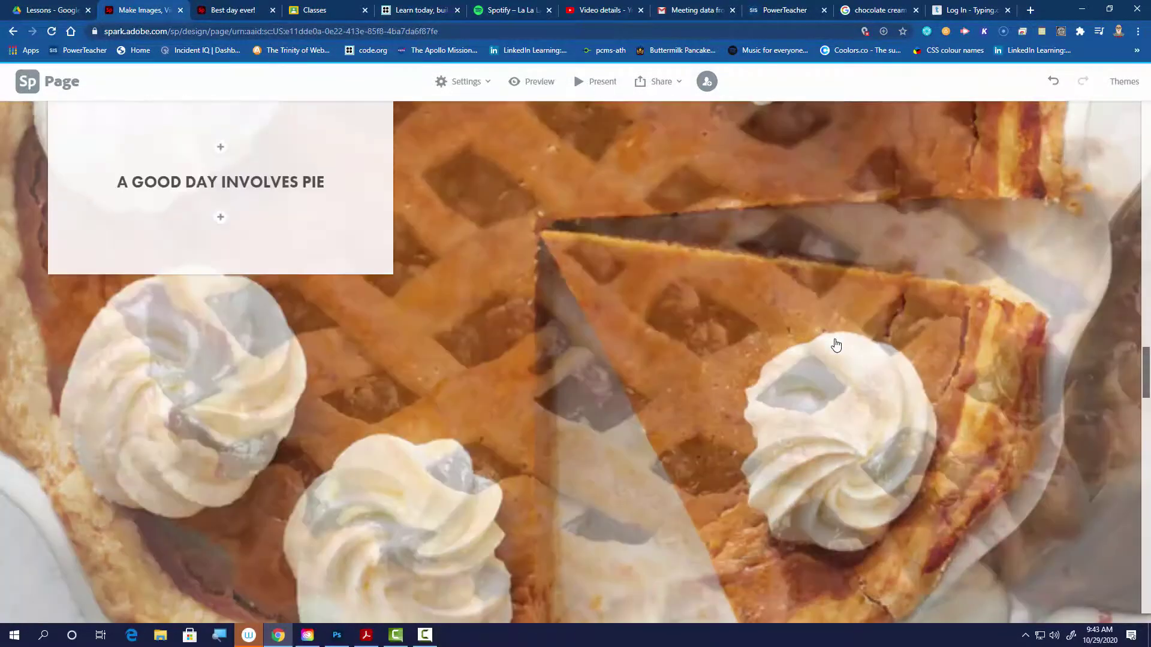
scroll(836, 345, down, 10)
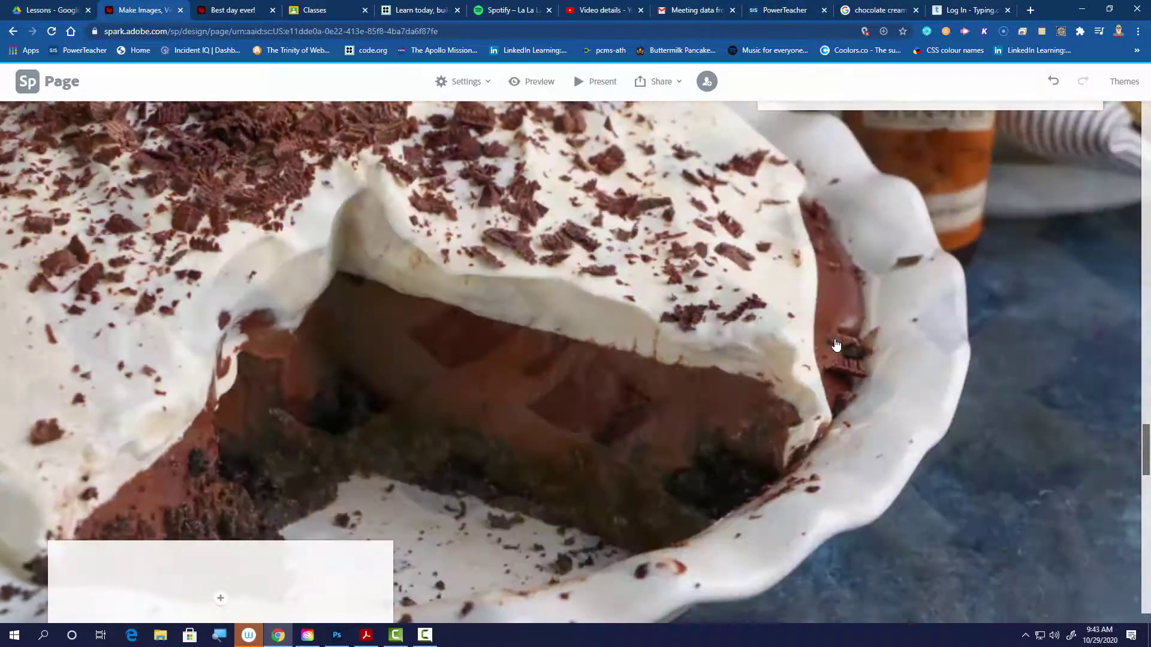
scroll(836, 346, down, 10)
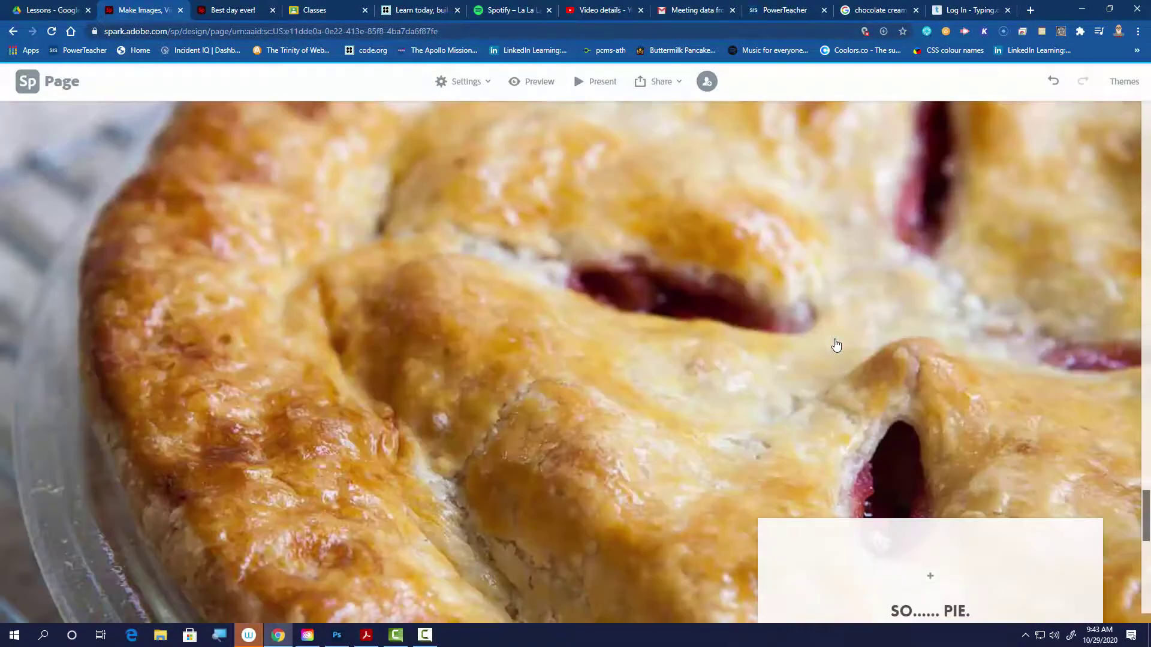
scroll(835, 341, down, 4)
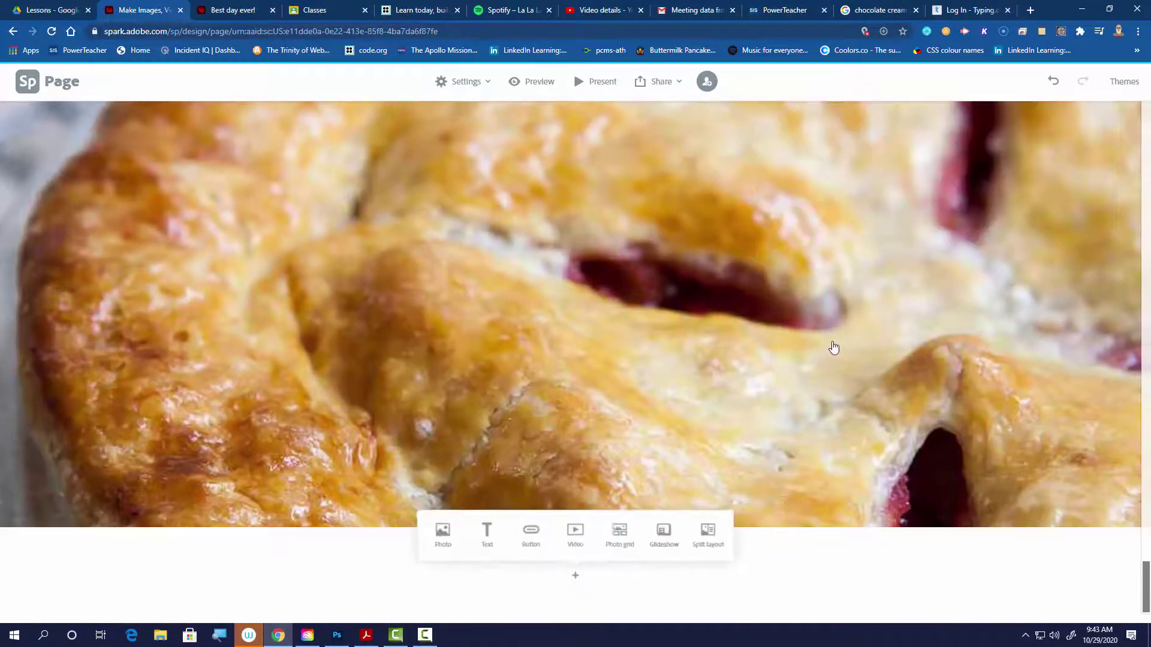
scroll(833, 345, up, 8)
scroll(830, 350, up, 4)
scroll(829, 352, down, 8)
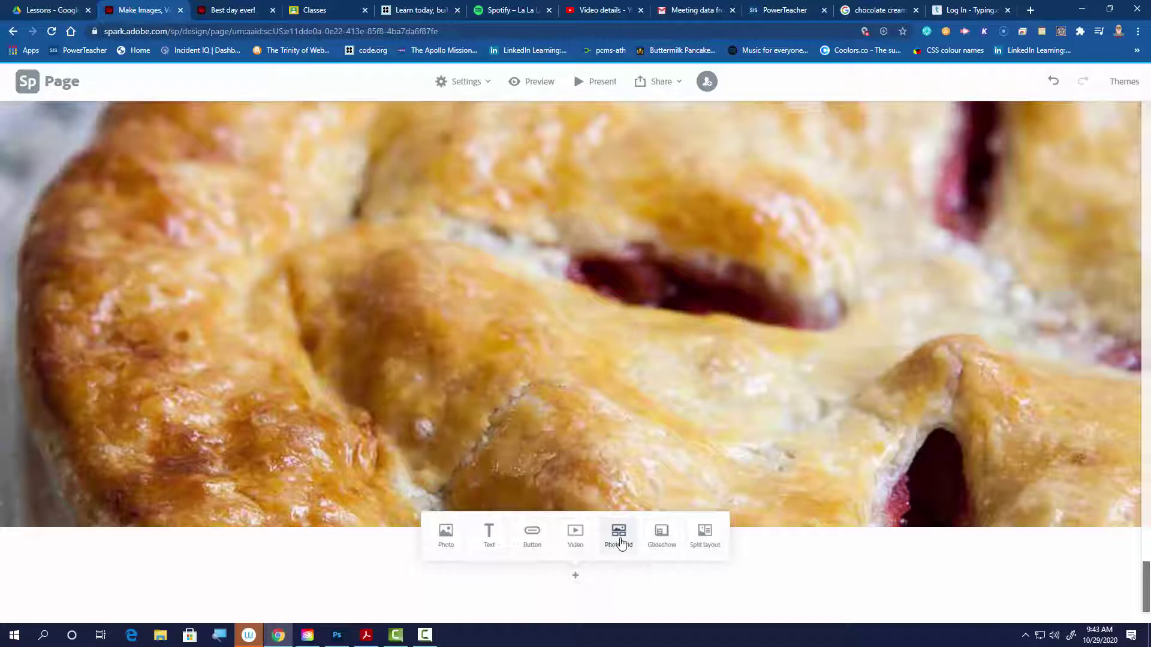
scroll(719, 464, up, 5)
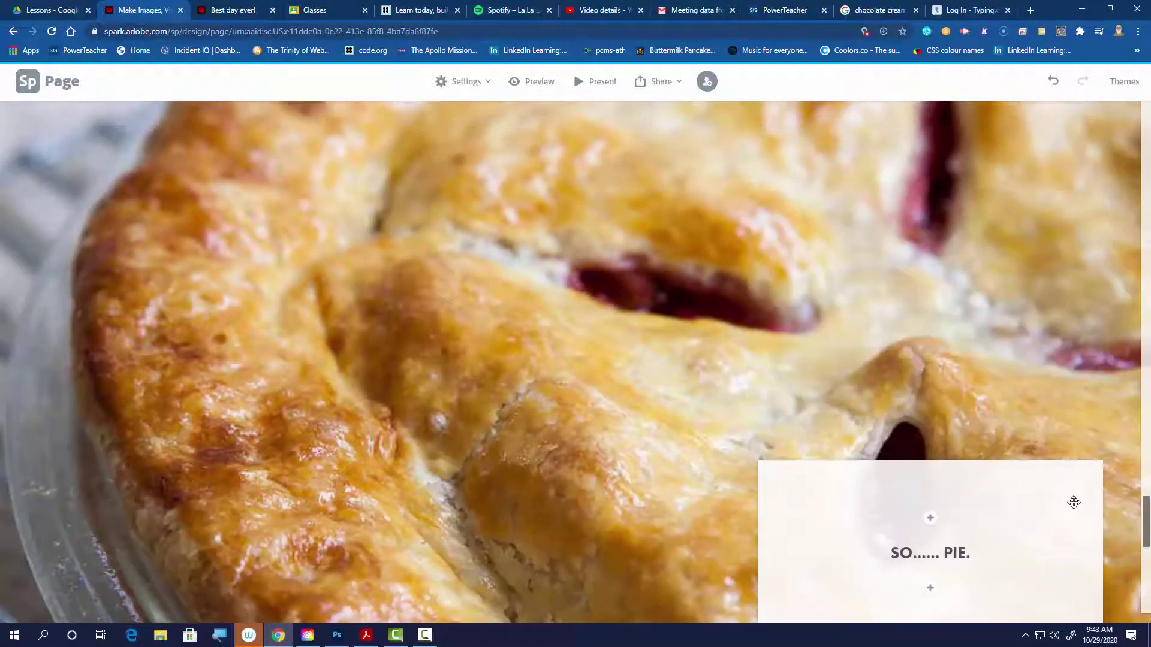
Preview the page and look through every section from the title down to the footer.
drag(1145, 521, 1141, 107)
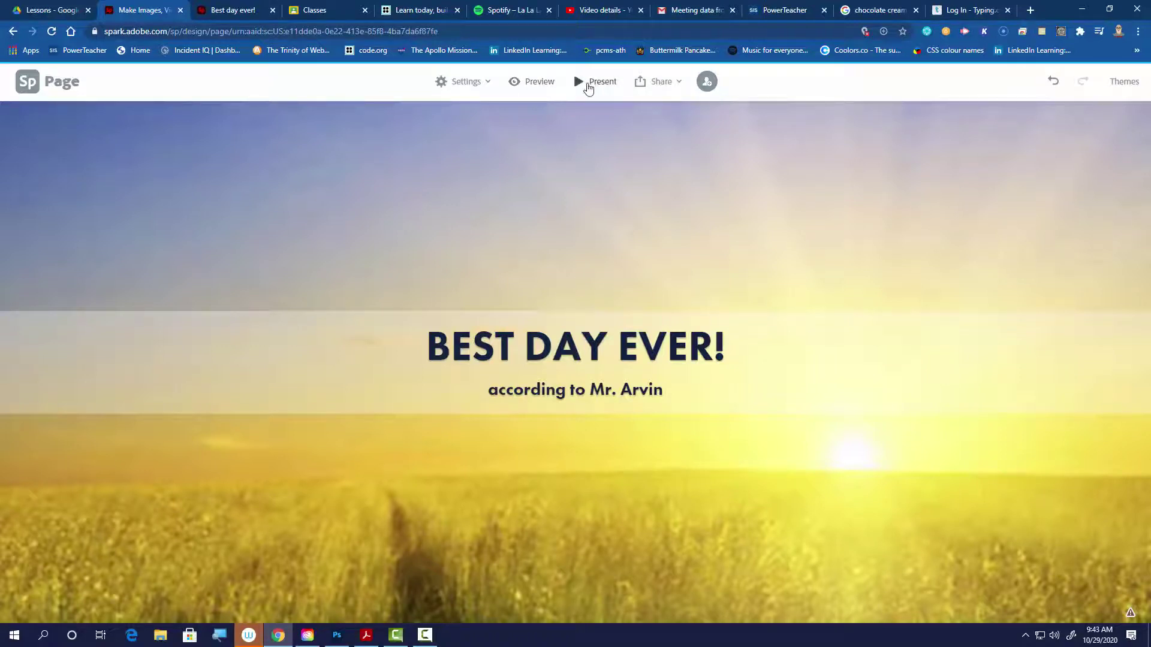
click(533, 87)
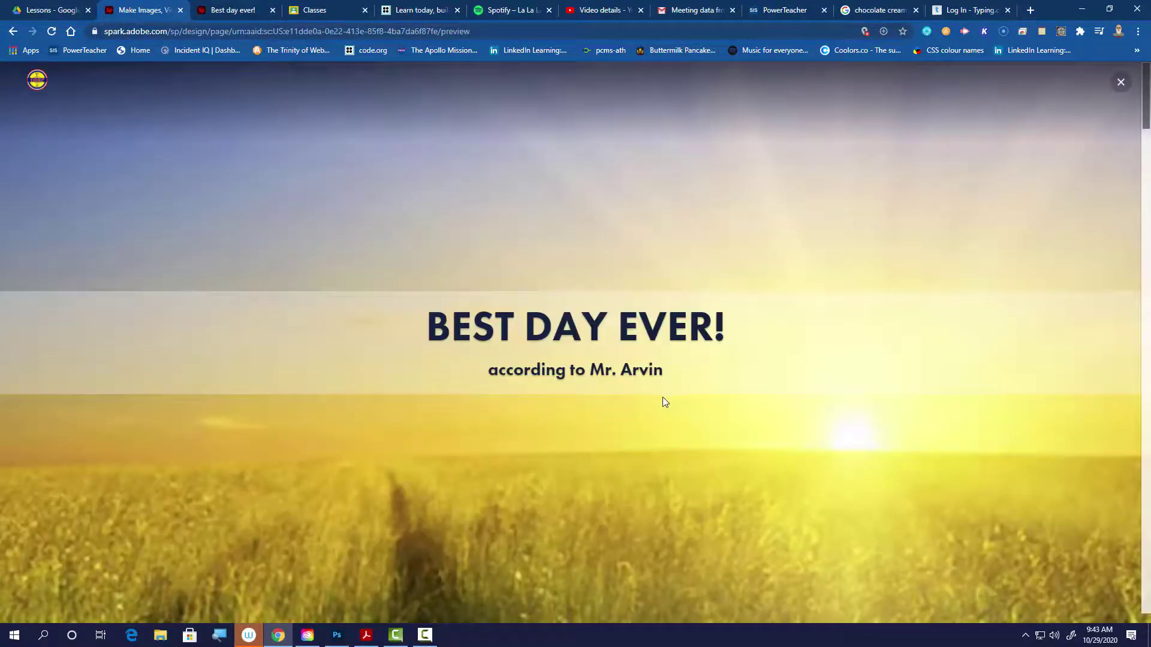
scroll(663, 397, down, 10)
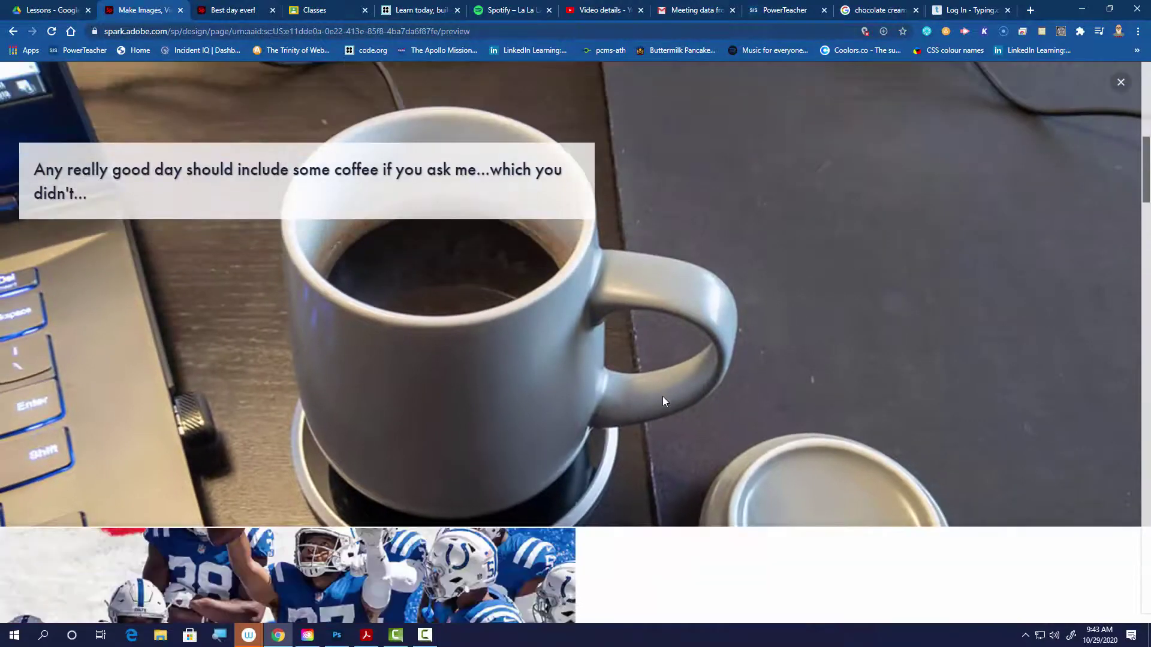
scroll(663, 397, down, 10)
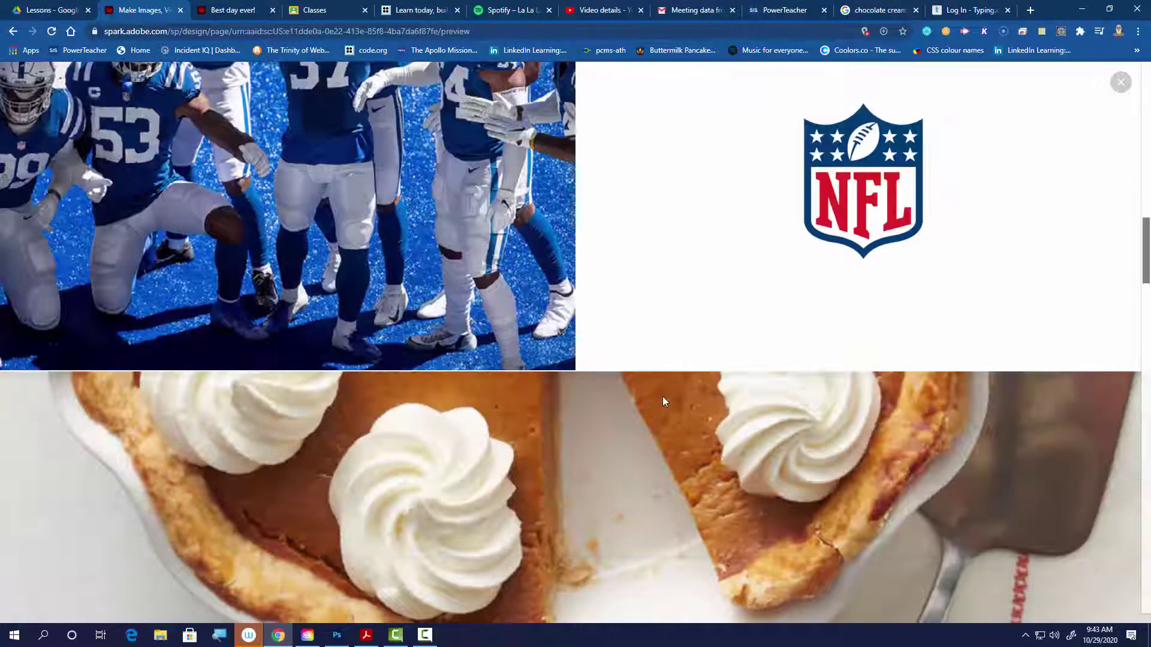
scroll(663, 397, down, 3)
scroll(663, 387, down, 3)
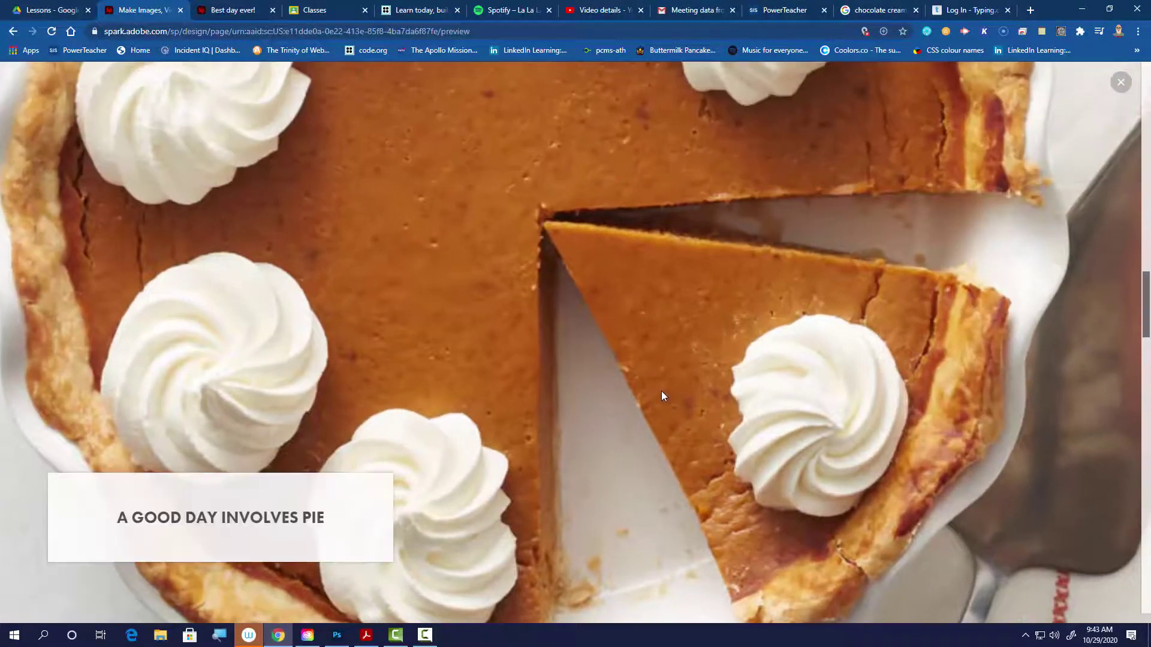
scroll(661, 396, down, 6)
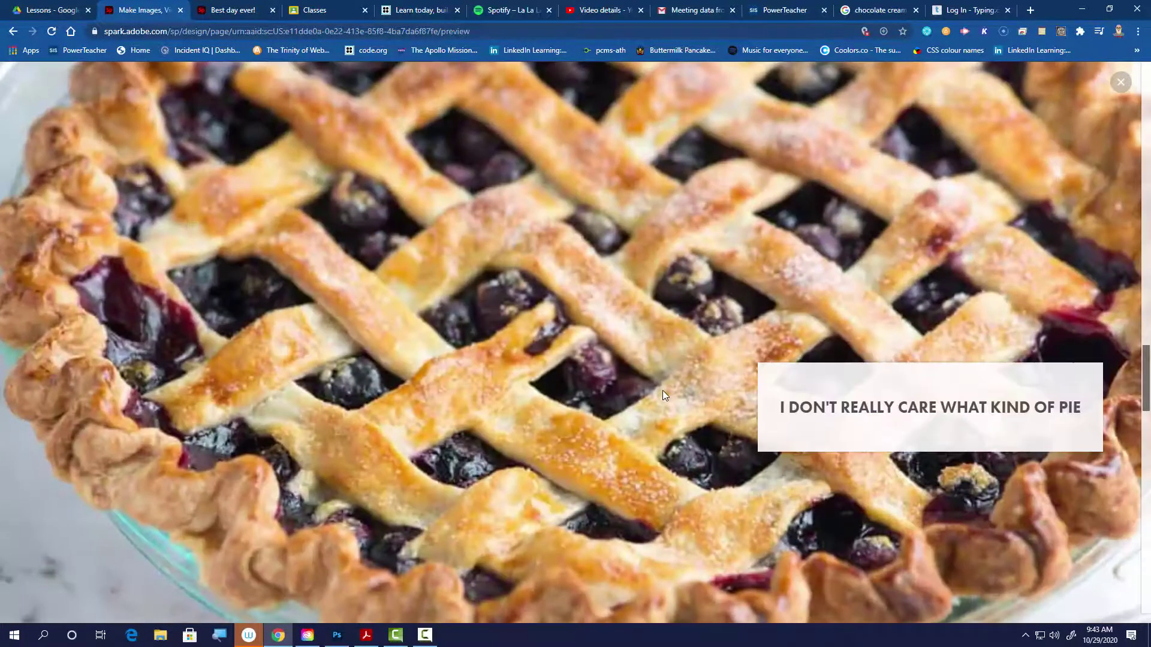
scroll(663, 396, down, 6)
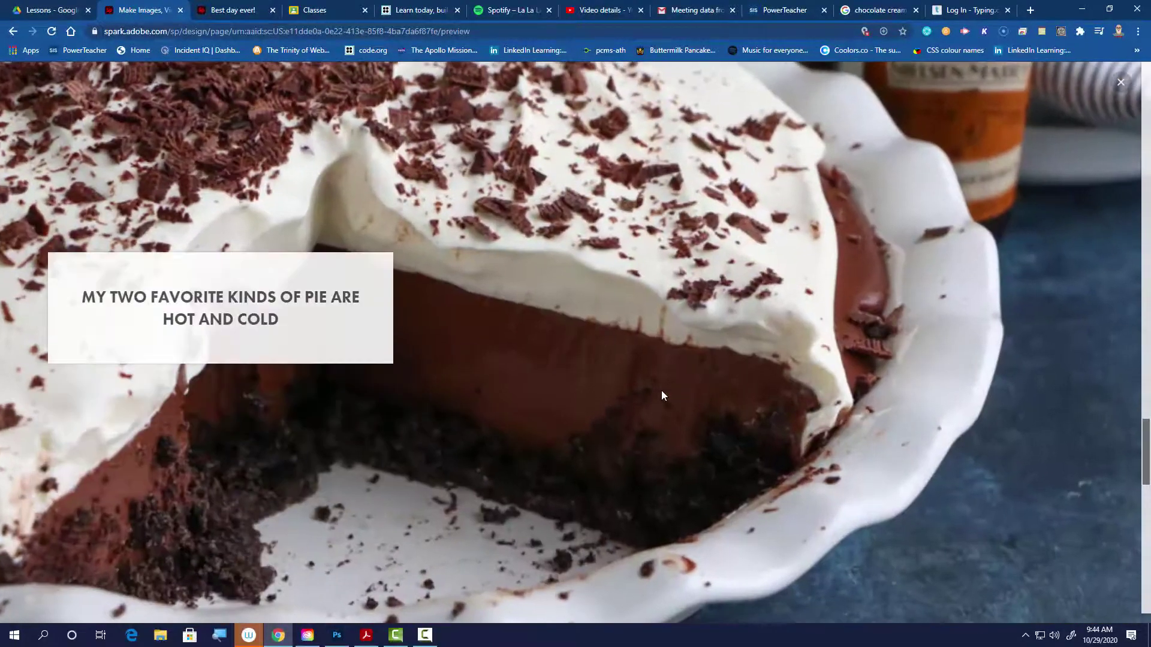
scroll(661, 390, down, 6)
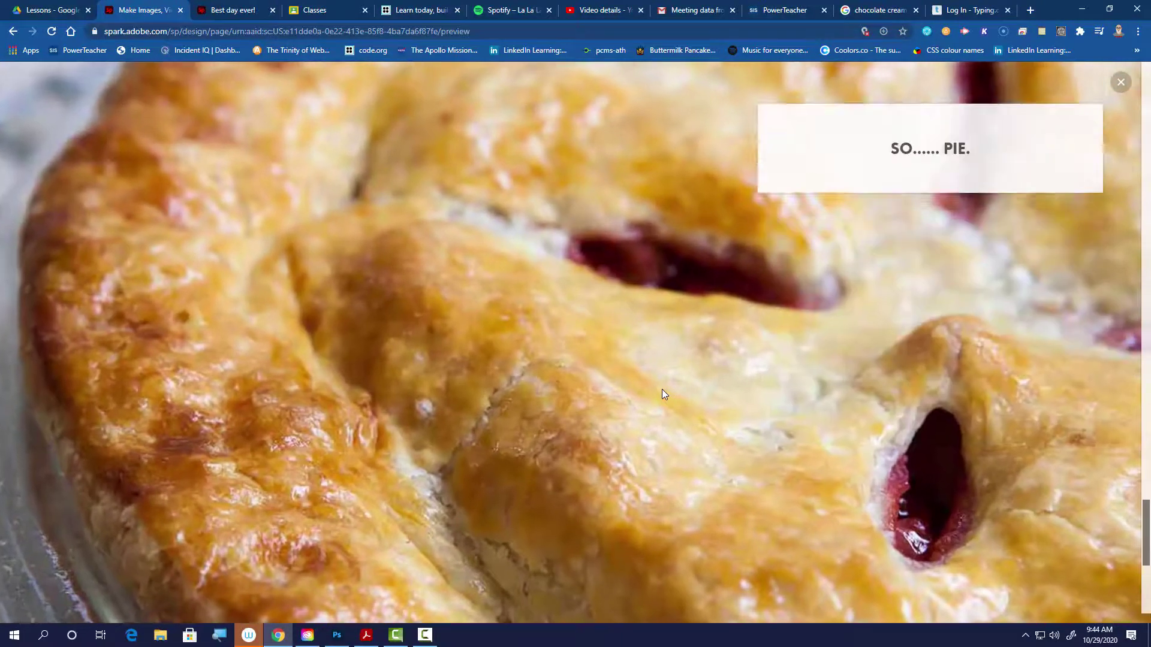
scroll(662, 391, down, 5)
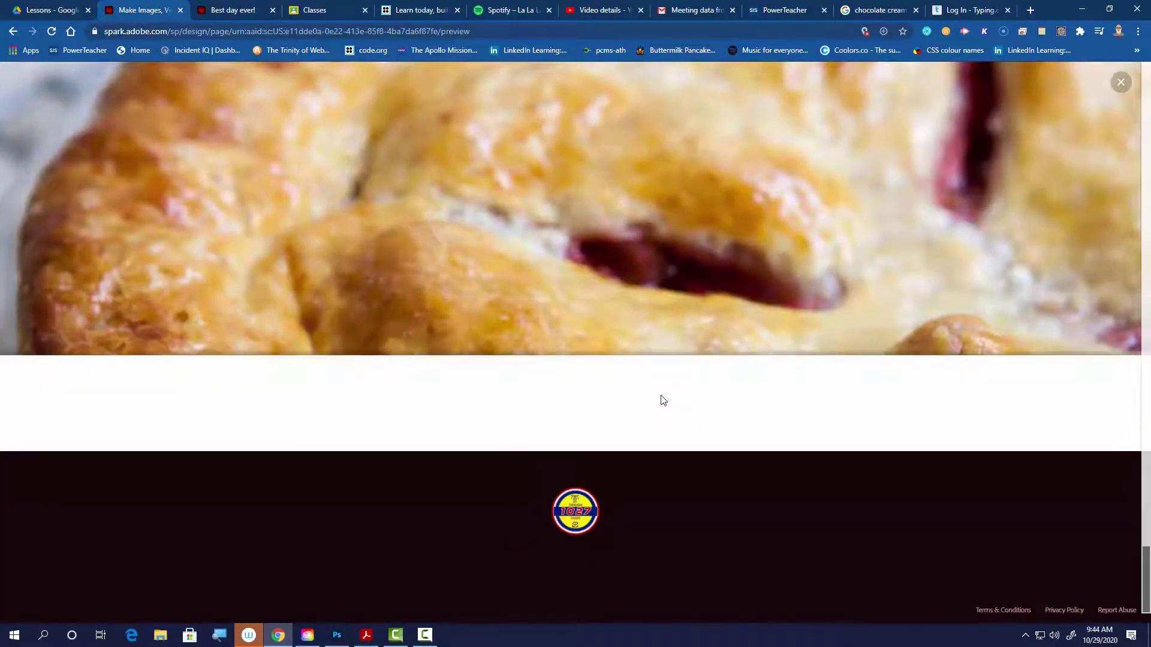
Go back up to the title in the preview, check the photo and pie transitions once more, and close the preview.
scroll(630, 509, up, 15)
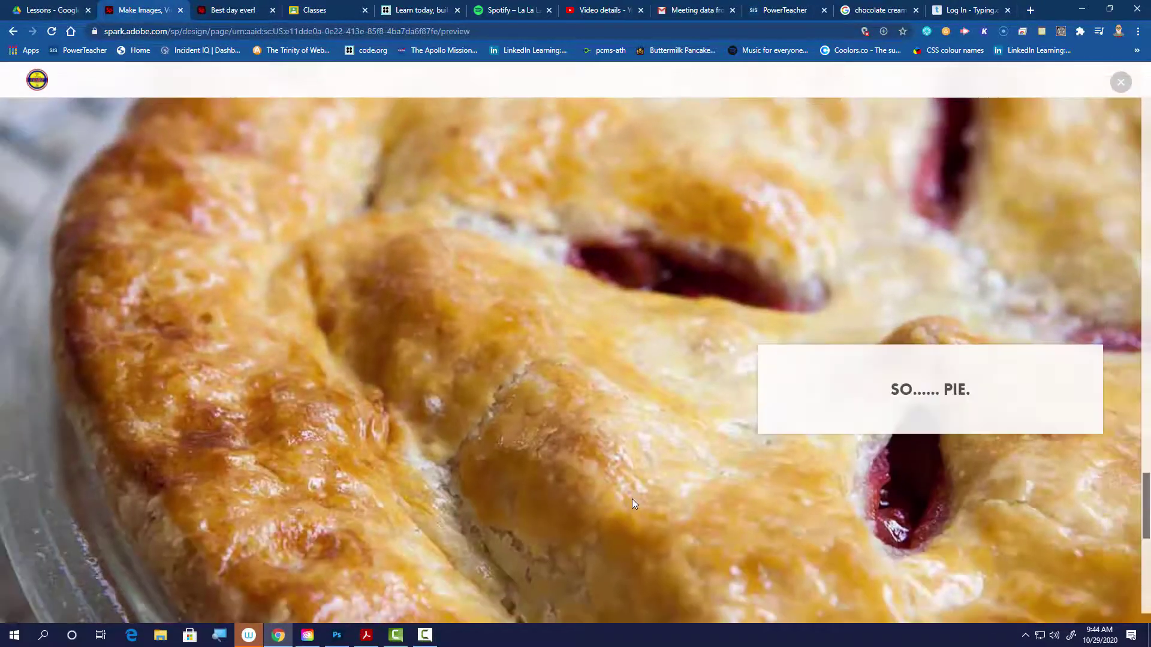
scroll(631, 497, up, 12)
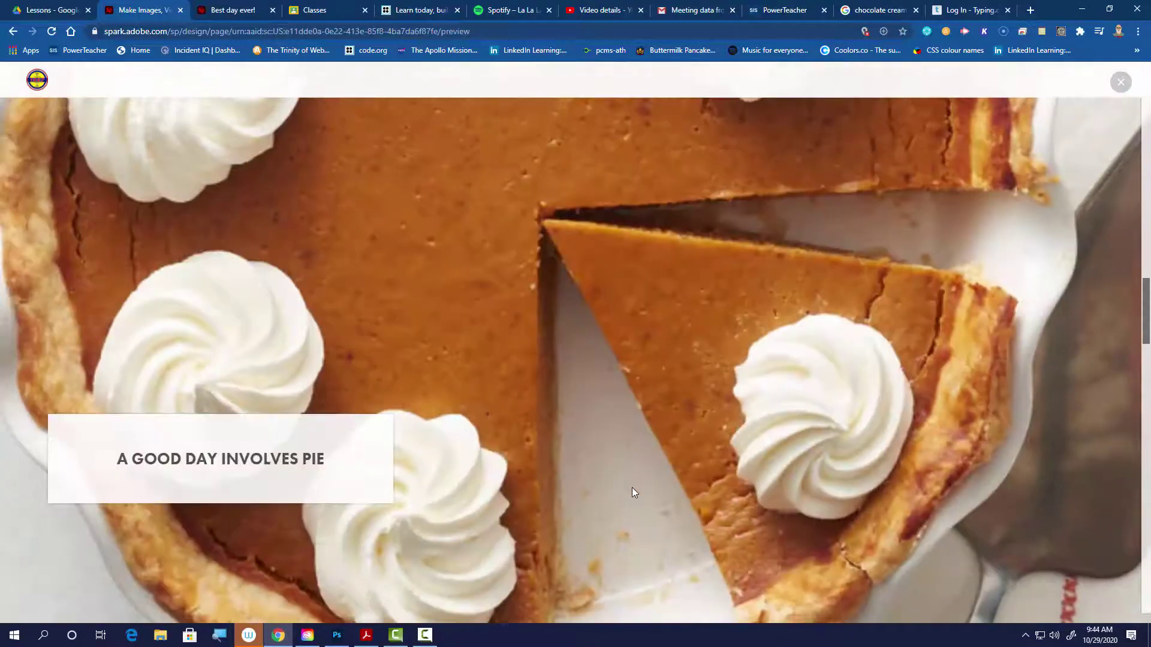
scroll(632, 486, up, 4)
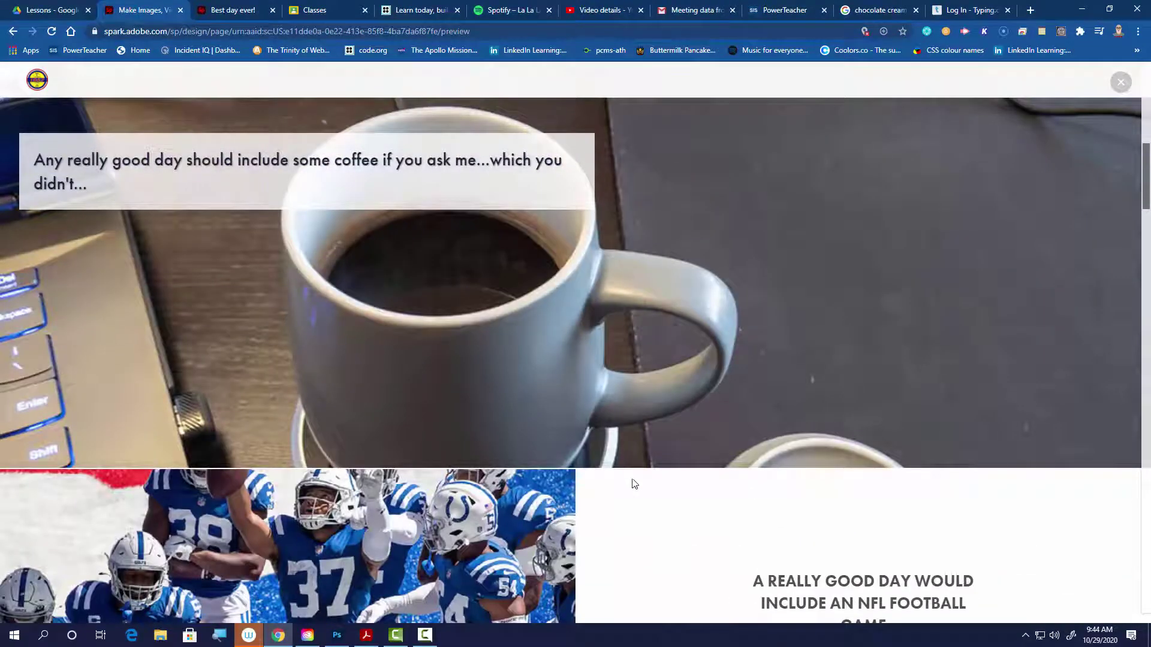
scroll(636, 483, up, 10)
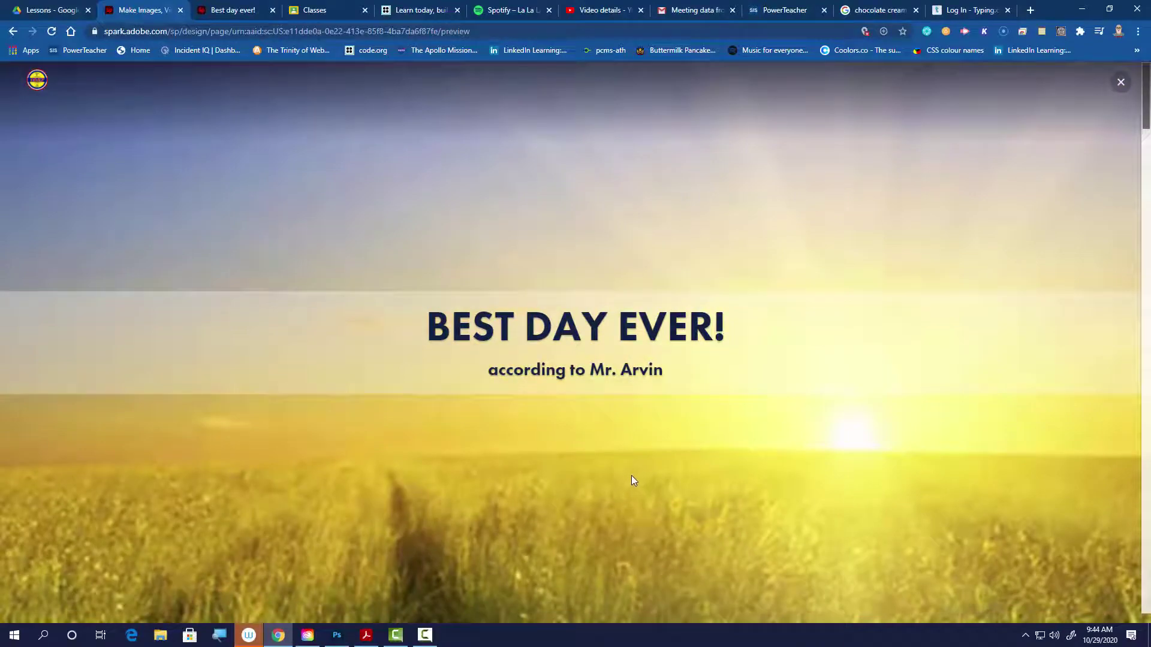
scroll(630, 477, down, 15)
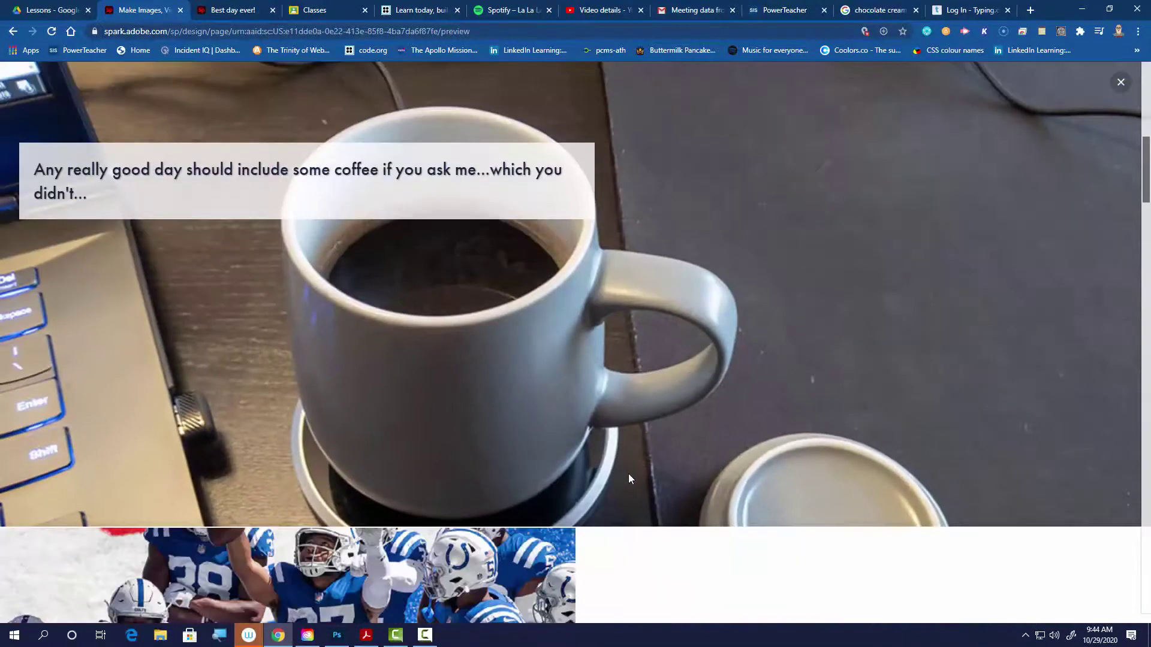
scroll(627, 477, down, 15)
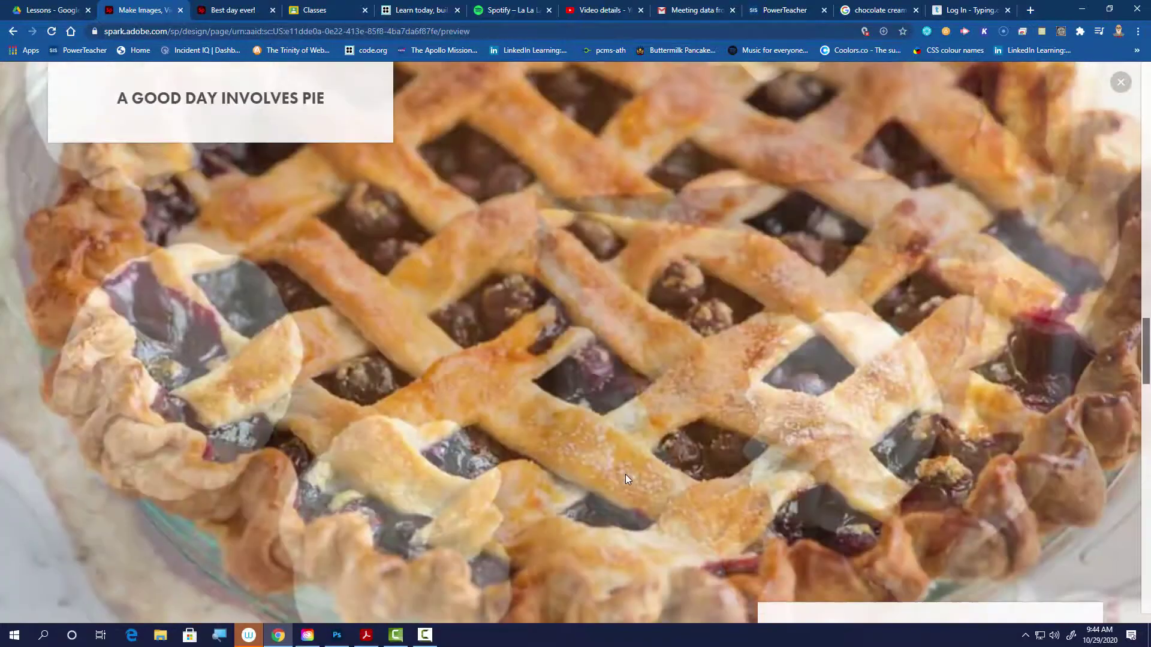
scroll(626, 473, down, 15)
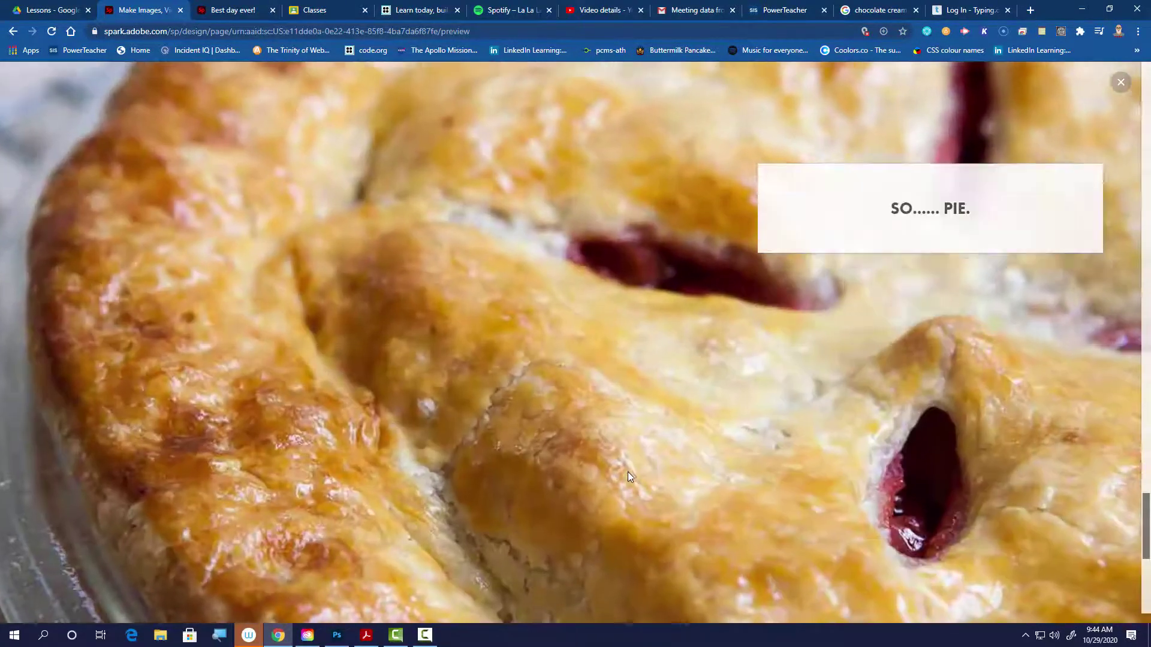
scroll(628, 467, up, 15)
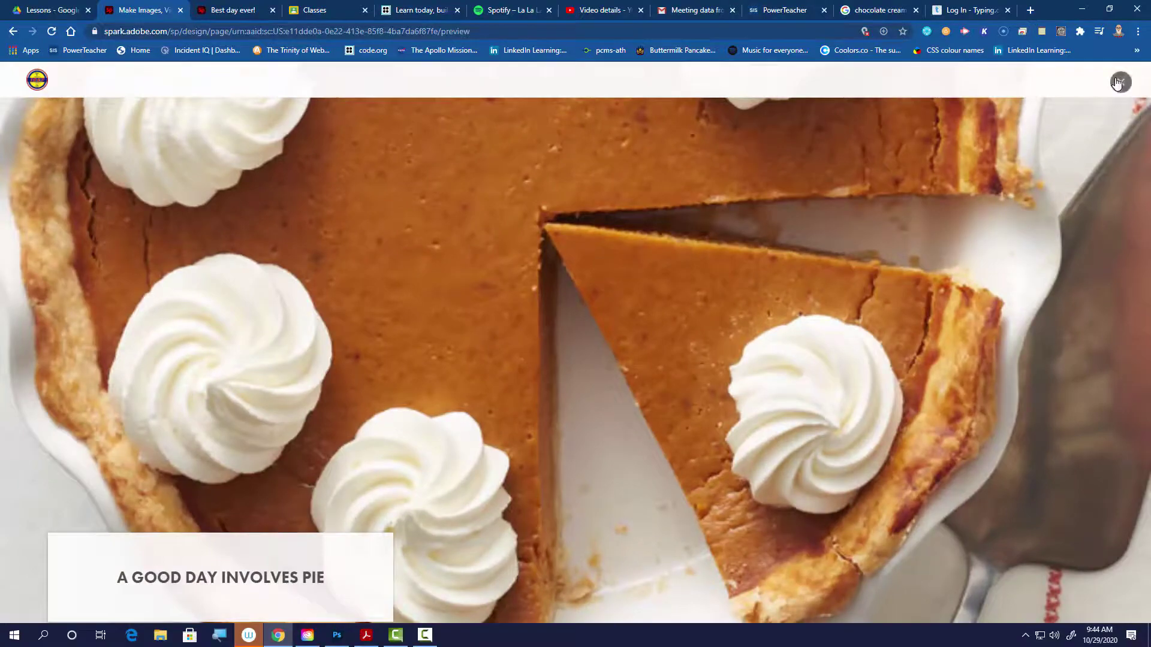
click(1118, 83)
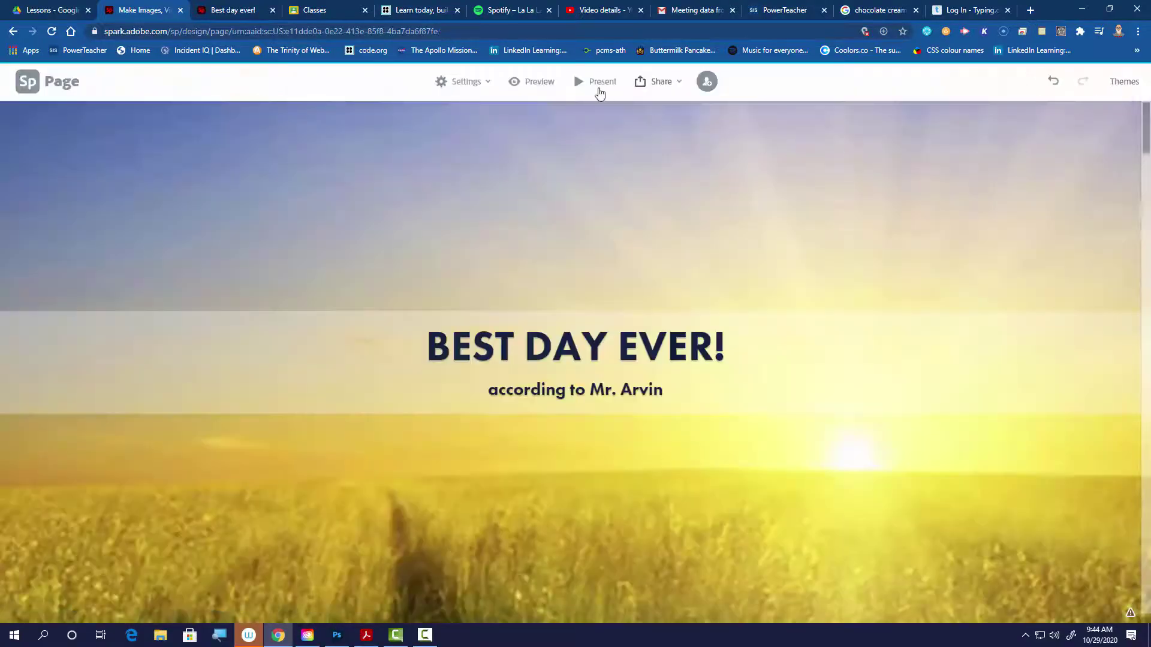
Present the page full screen and advance section by section from the title to the end of the pie glideshow.
click(597, 84)
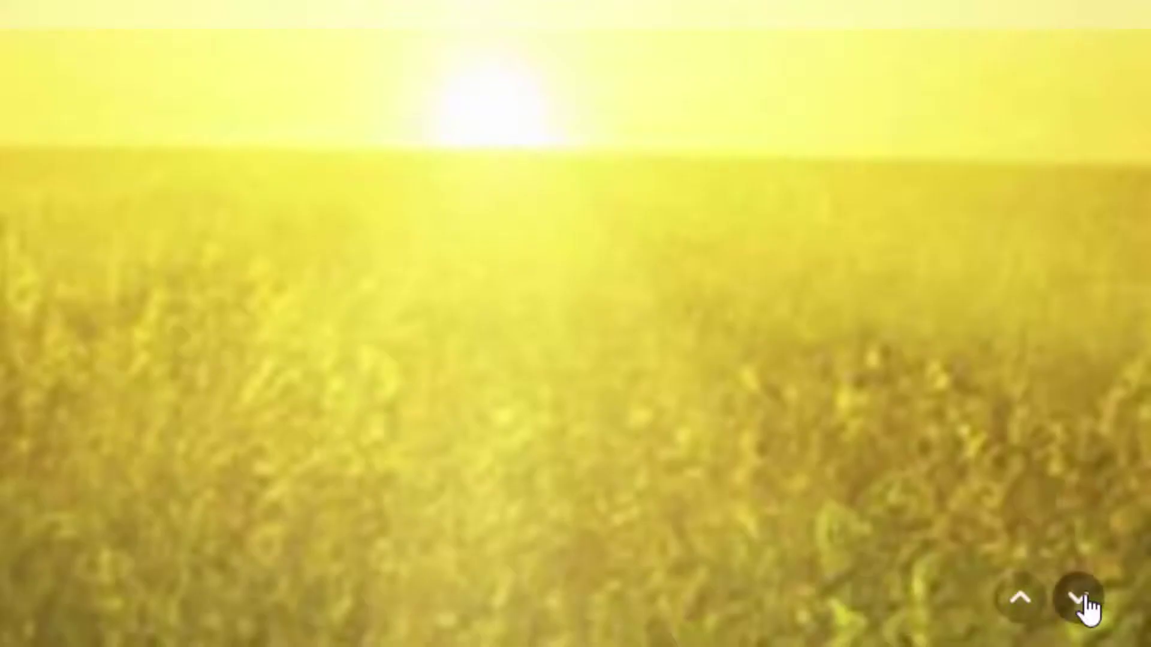
click(1086, 599)
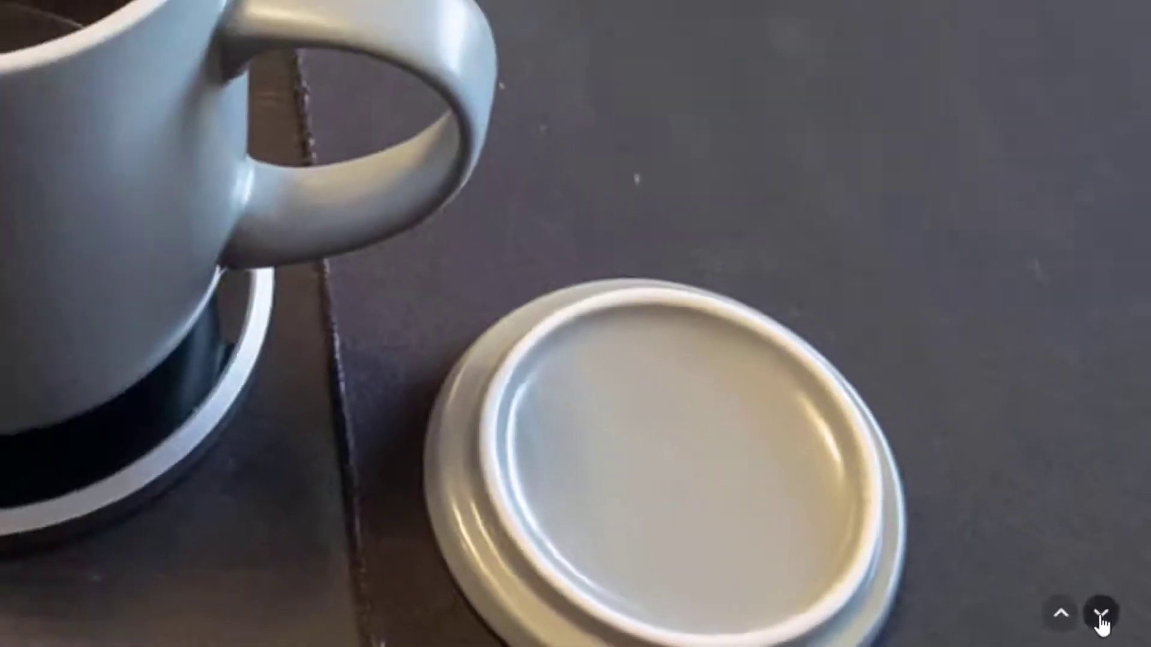
click(1079, 598)
click(1121, 627)
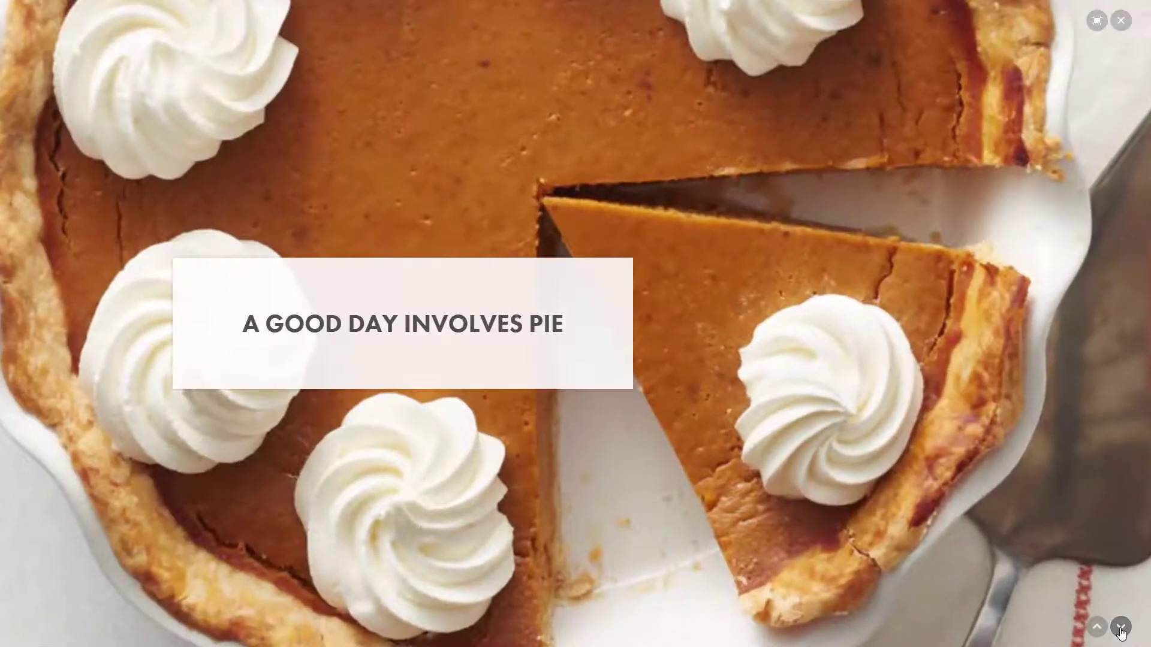
click(1121, 628)
click(1120, 627)
click(1121, 628)
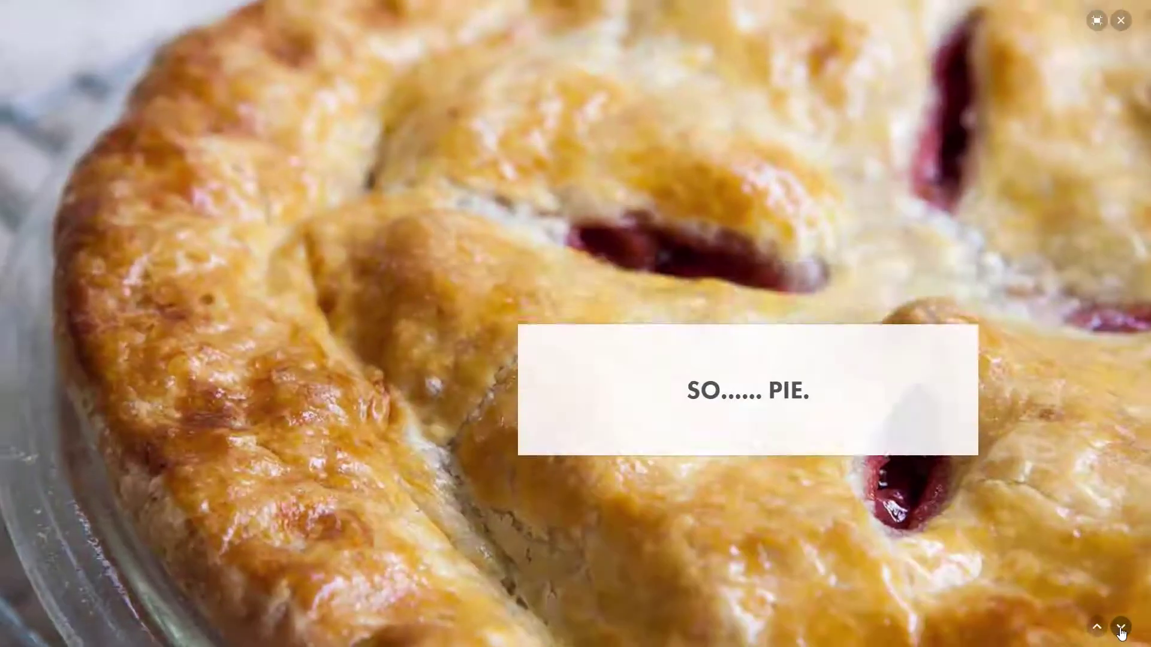
click(1121, 627)
Step the presentation backwards from the end through the pie slides to before the pumpkin pie.
click(1090, 628)
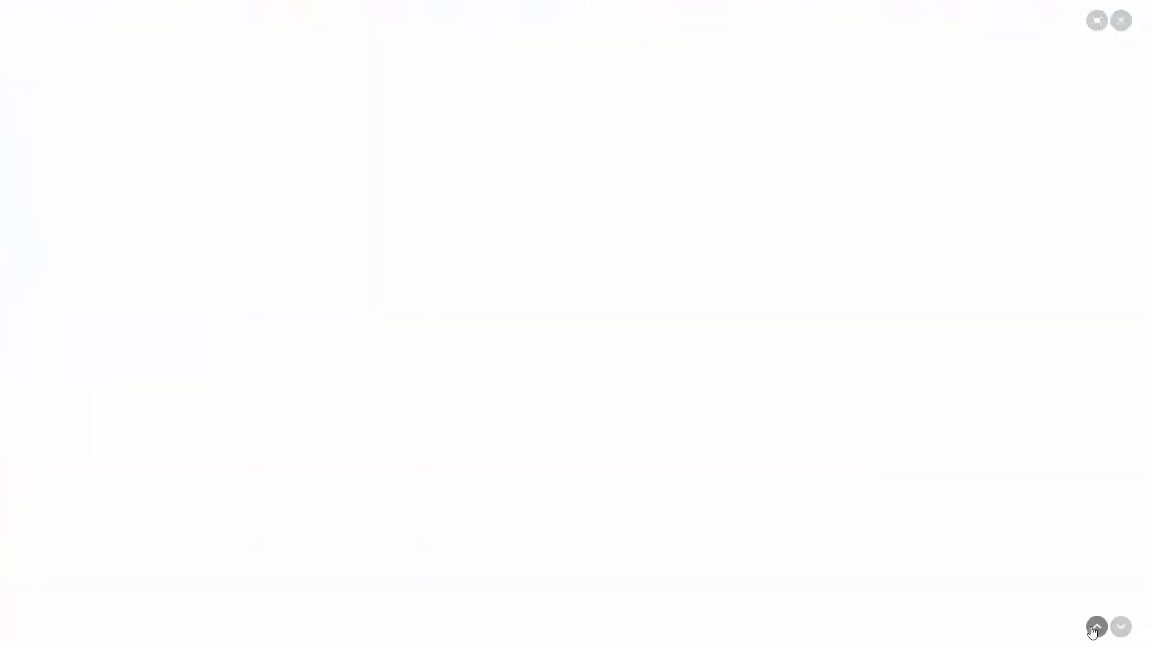
click(1092, 629)
click(1092, 629)
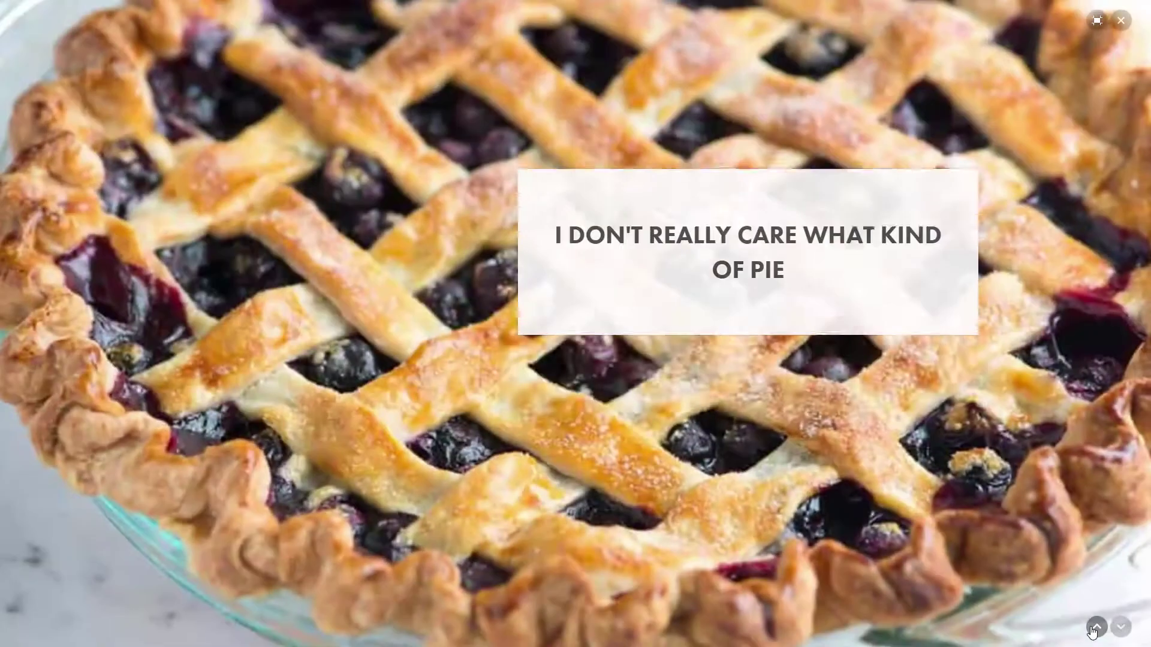
click(1092, 629)
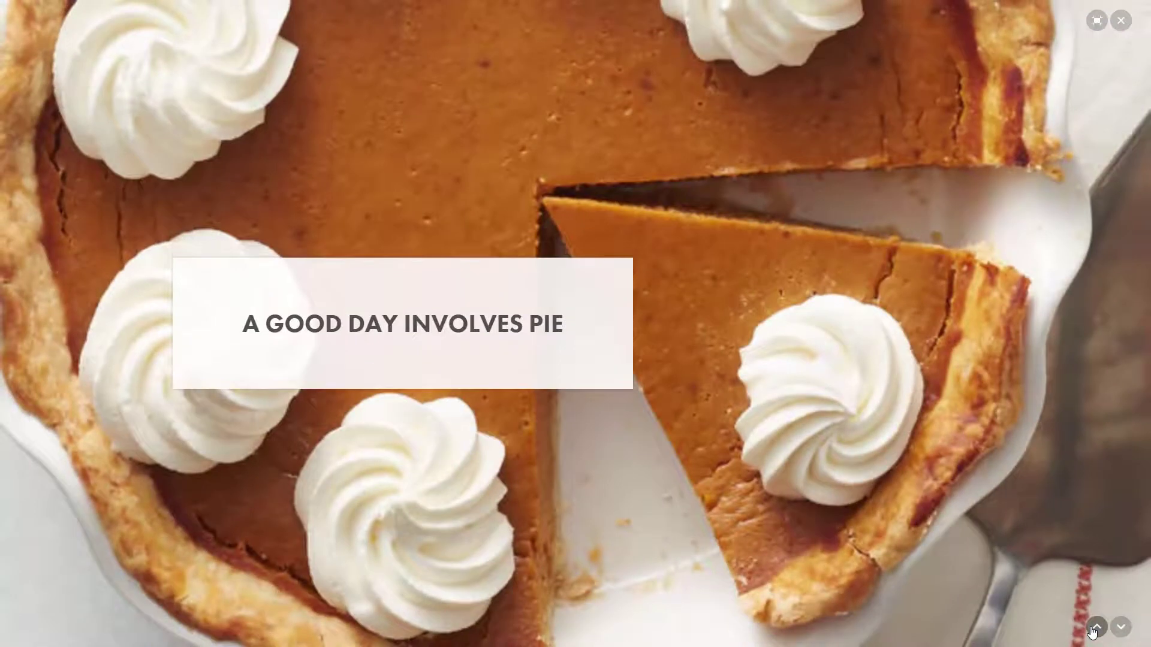
click(1092, 629)
Advance through the pie slides to the end again, return to the title slide, and exit the presentation.
click(1119, 627)
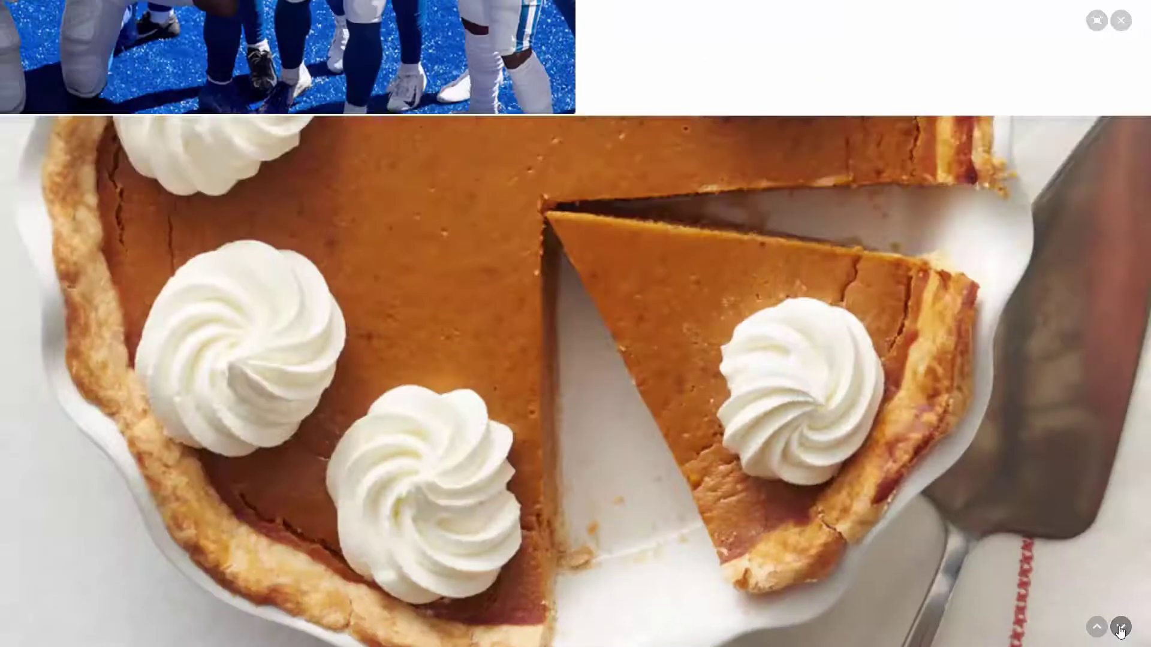
click(1119, 628)
click(1120, 628)
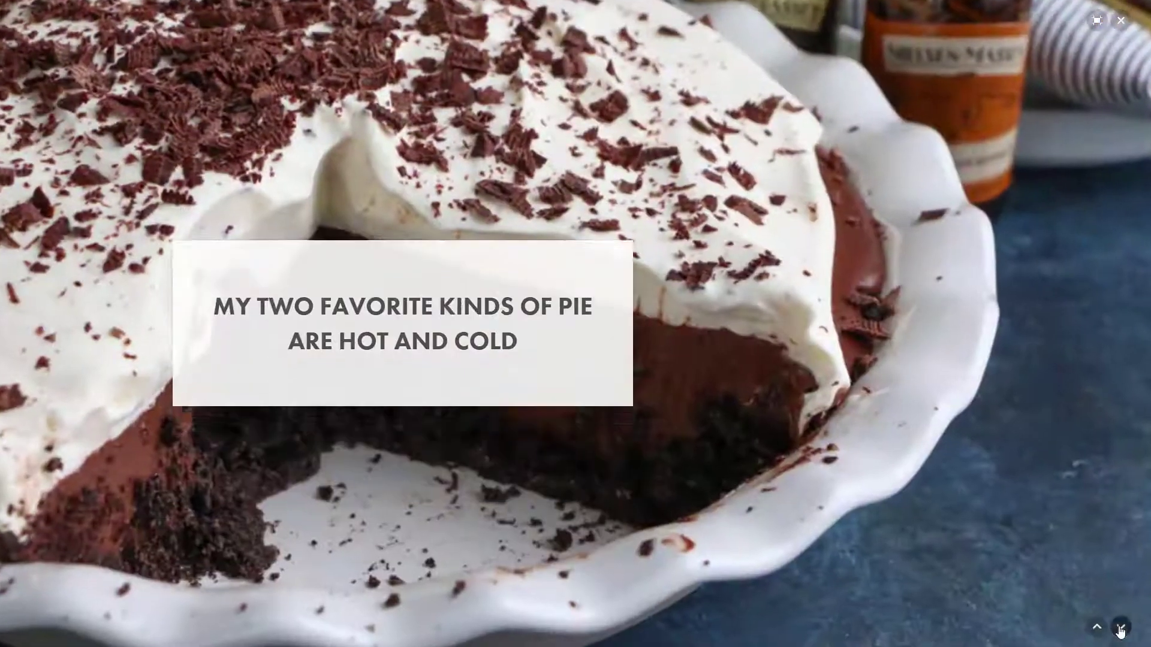
click(1119, 628)
click(1120, 628)
click(1092, 630)
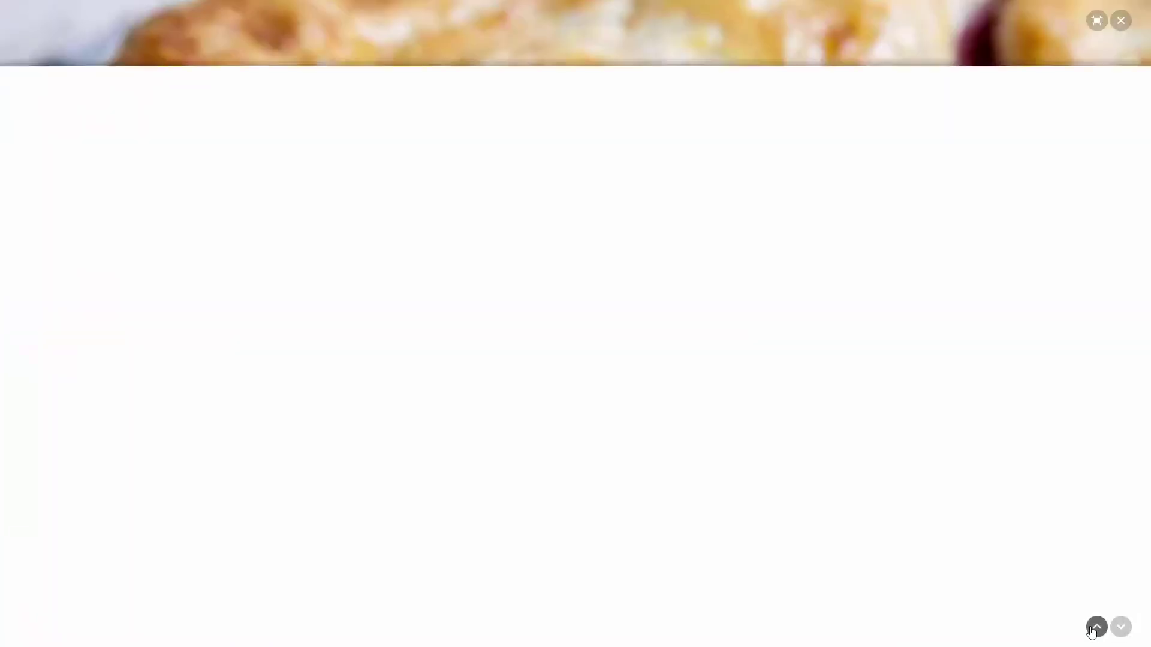
scroll(1092, 629, up, 8)
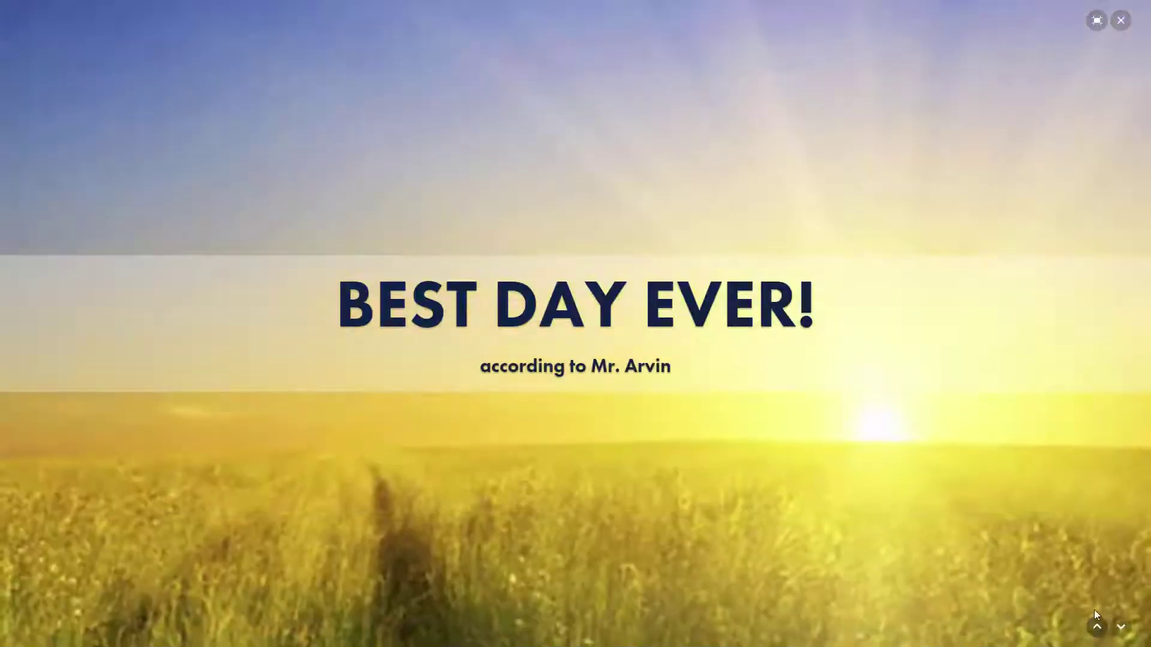
click(1120, 21)
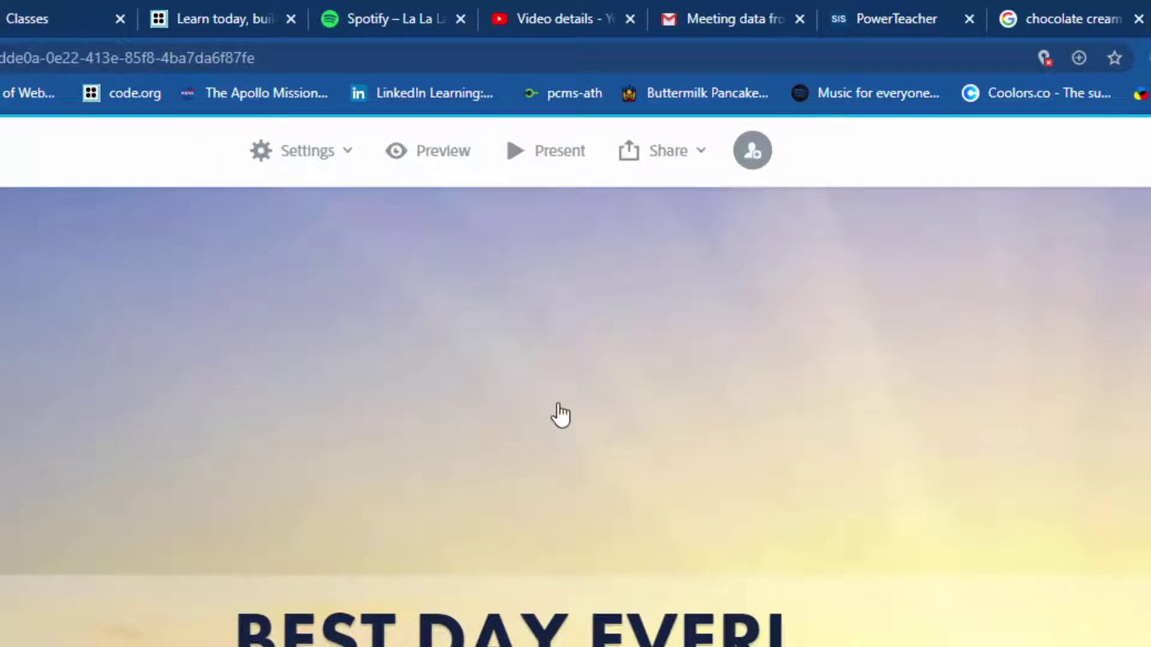
Open the publish and share link settings, turn on the author credit, and set the category to Lifestyle.
click(669, 158)
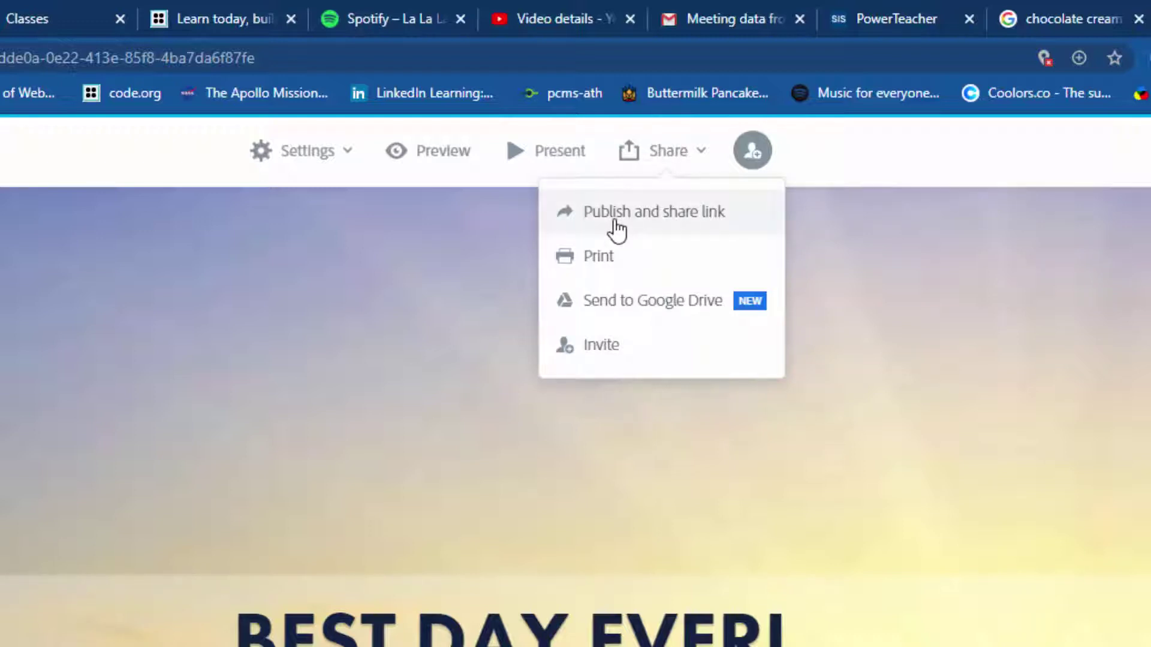
click(676, 234)
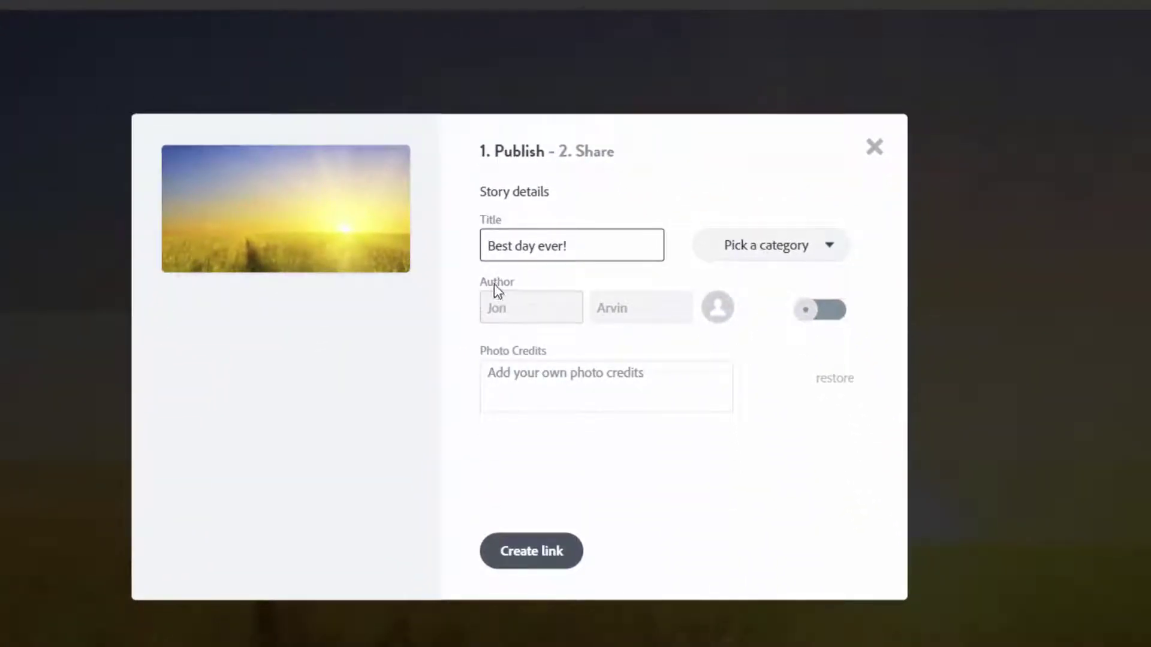
click(817, 318)
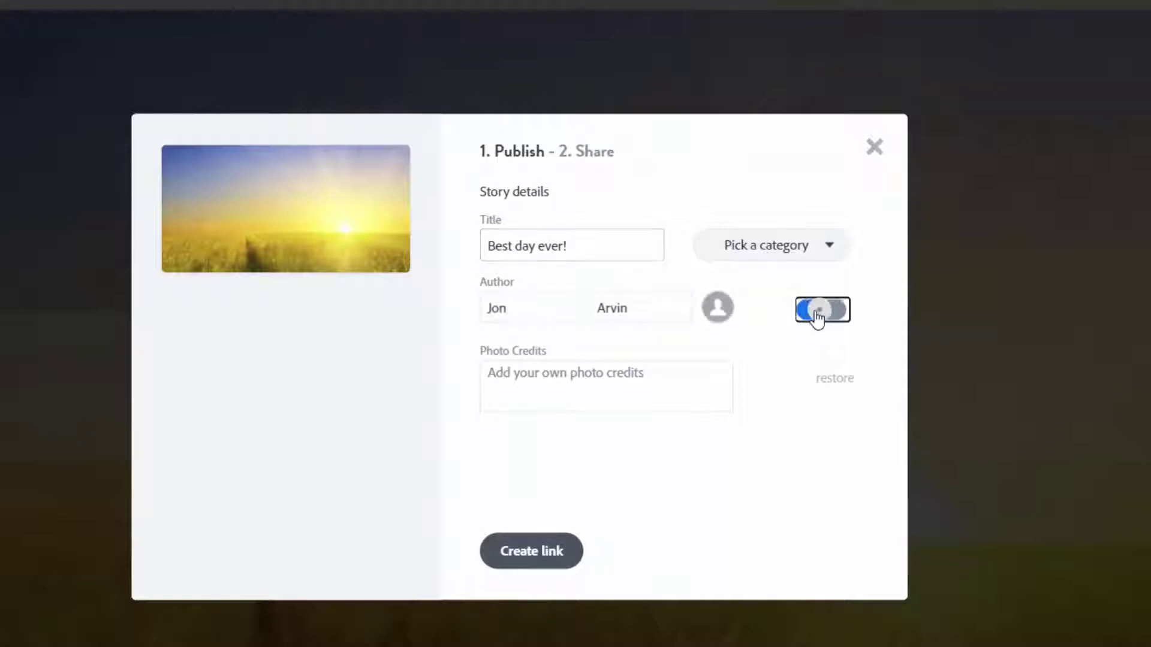
click(830, 251)
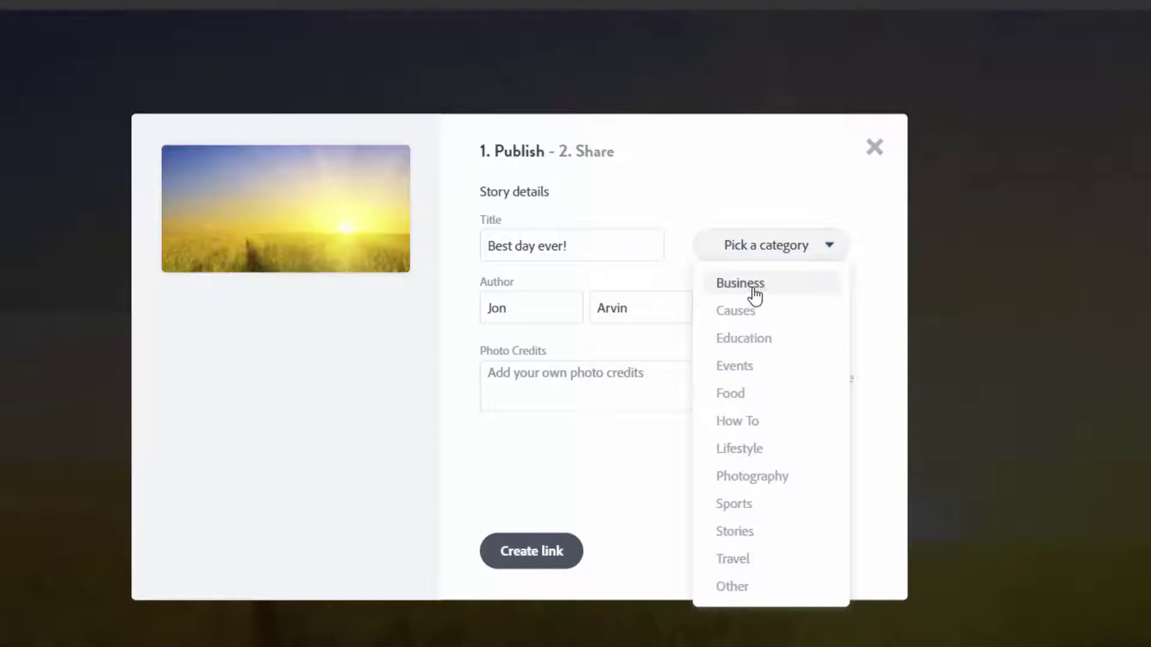
click(739, 449)
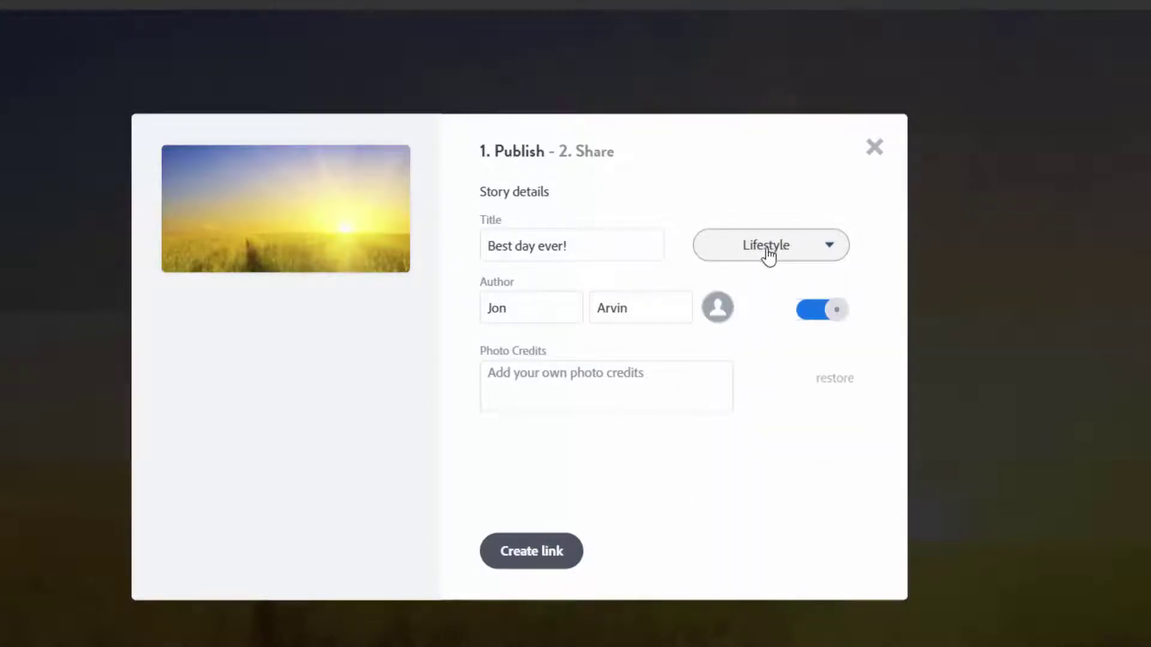
Publish the page by creating its shareable link, and copy the link.
click(613, 381)
click(555, 553)
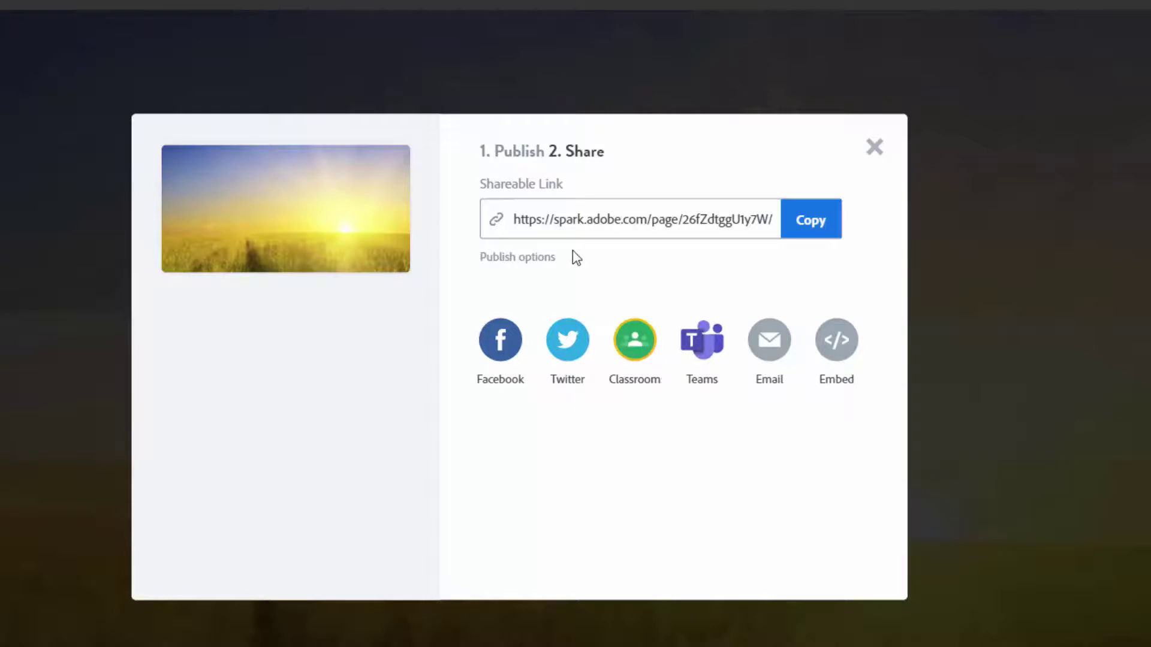
click(818, 228)
click(806, 233)
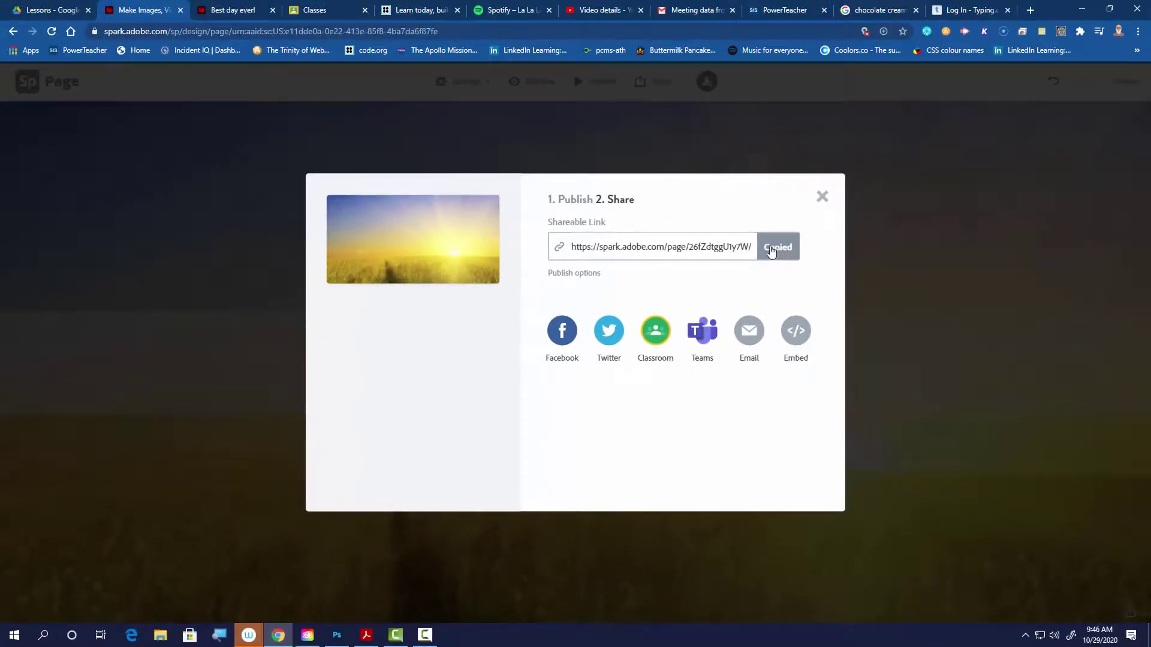
Switch to Google Classroom and open the classwork of the period 4 Digital Media Production class.
click(316, 13)
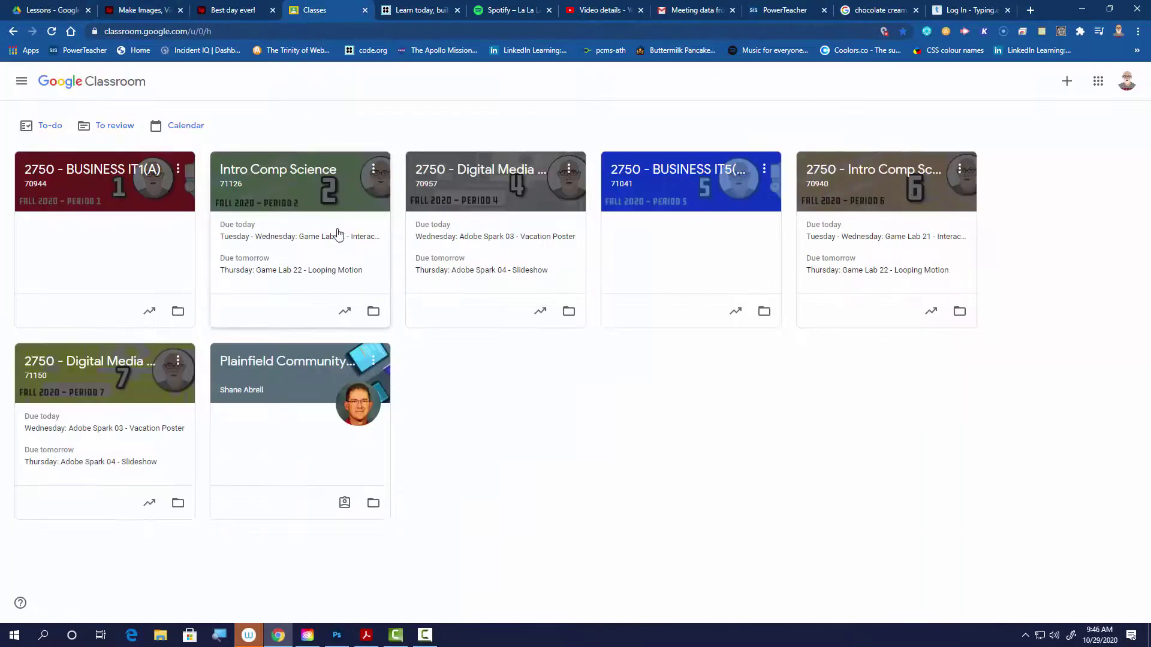
click(530, 256)
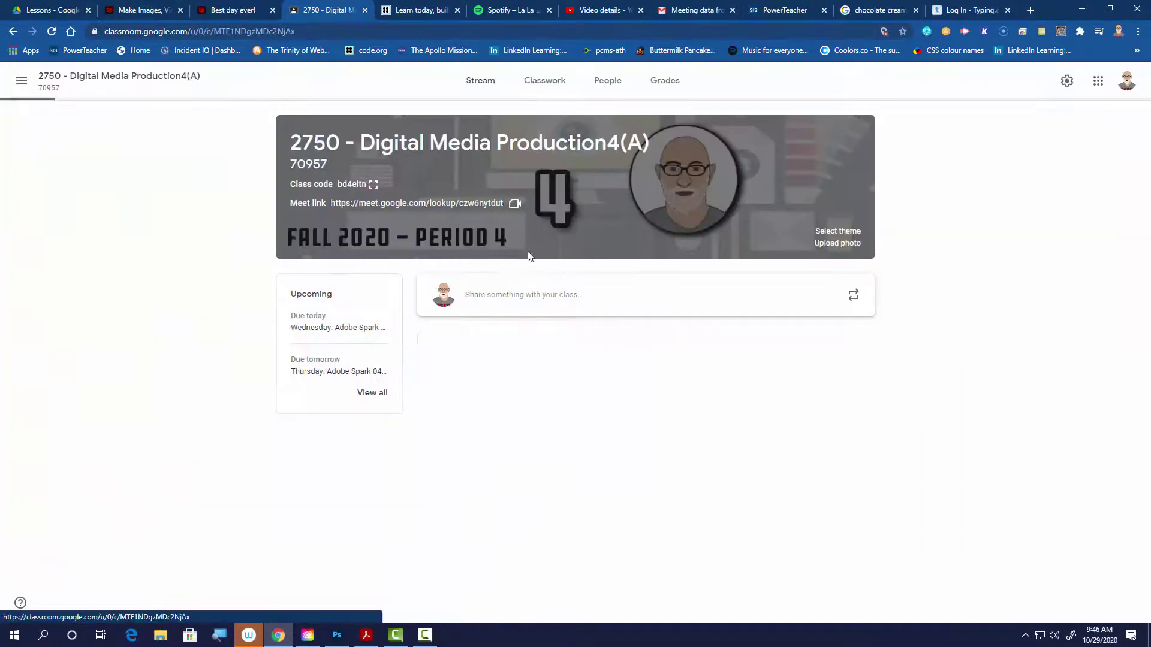
click(545, 83)
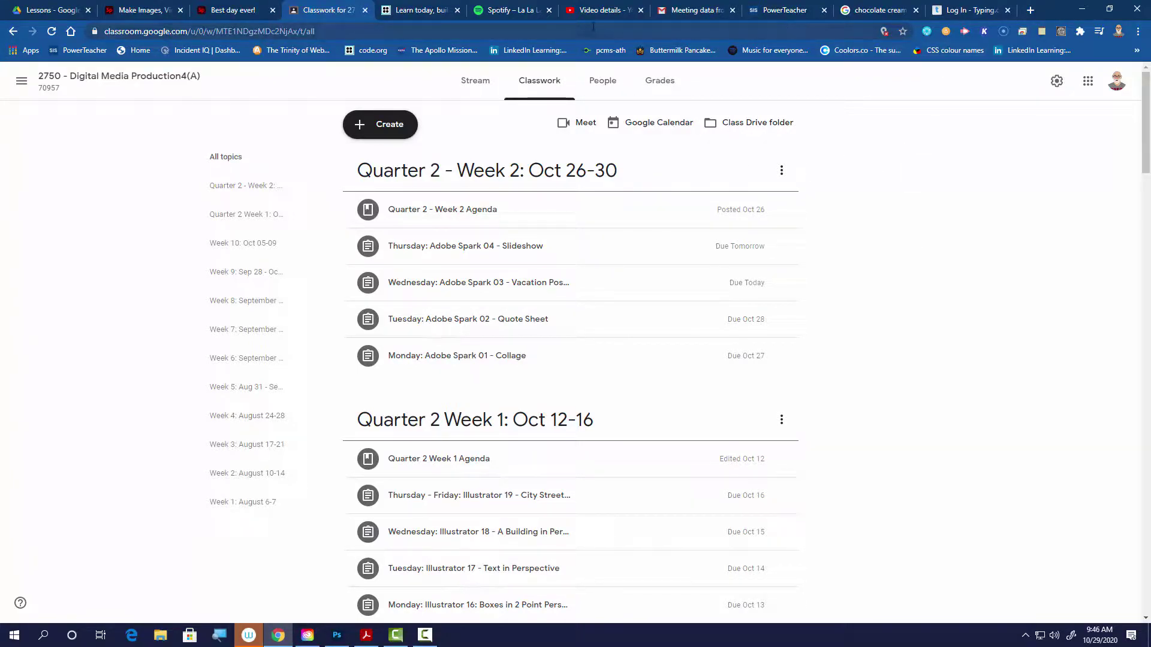
Return to the Adobe Spark page project, copy the shareable link again, and close the share dialog.
click(223, 12)
click(141, 12)
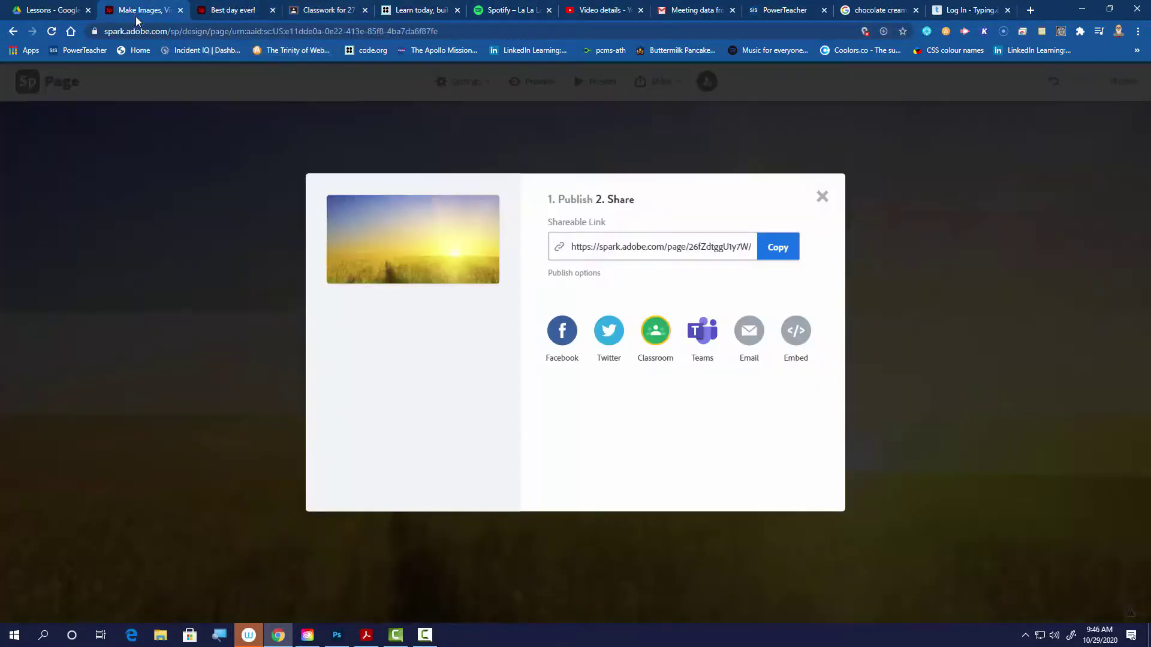
click(784, 254)
click(822, 198)
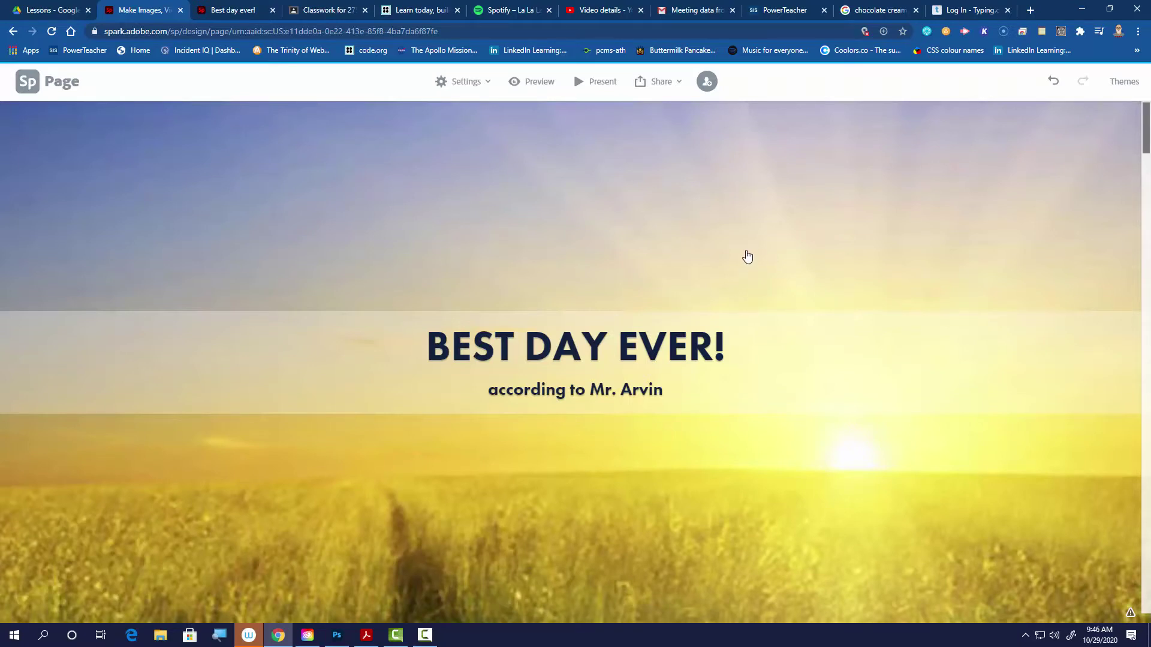
scroll(705, 356, down, 1)
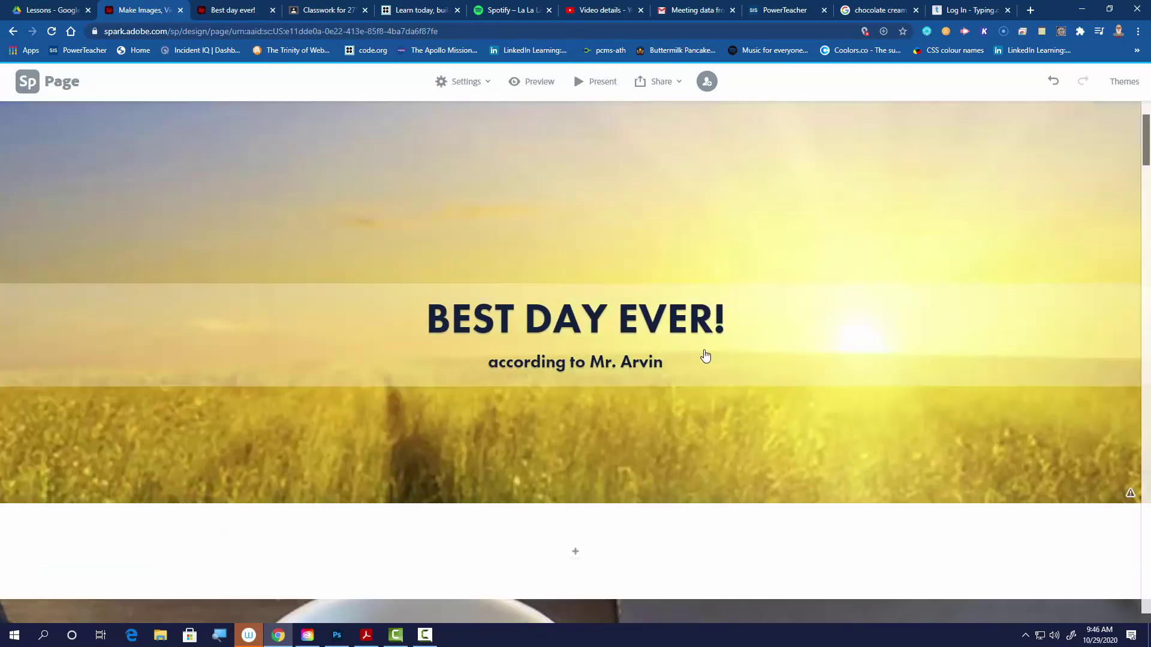
scroll(705, 356, down, 10)
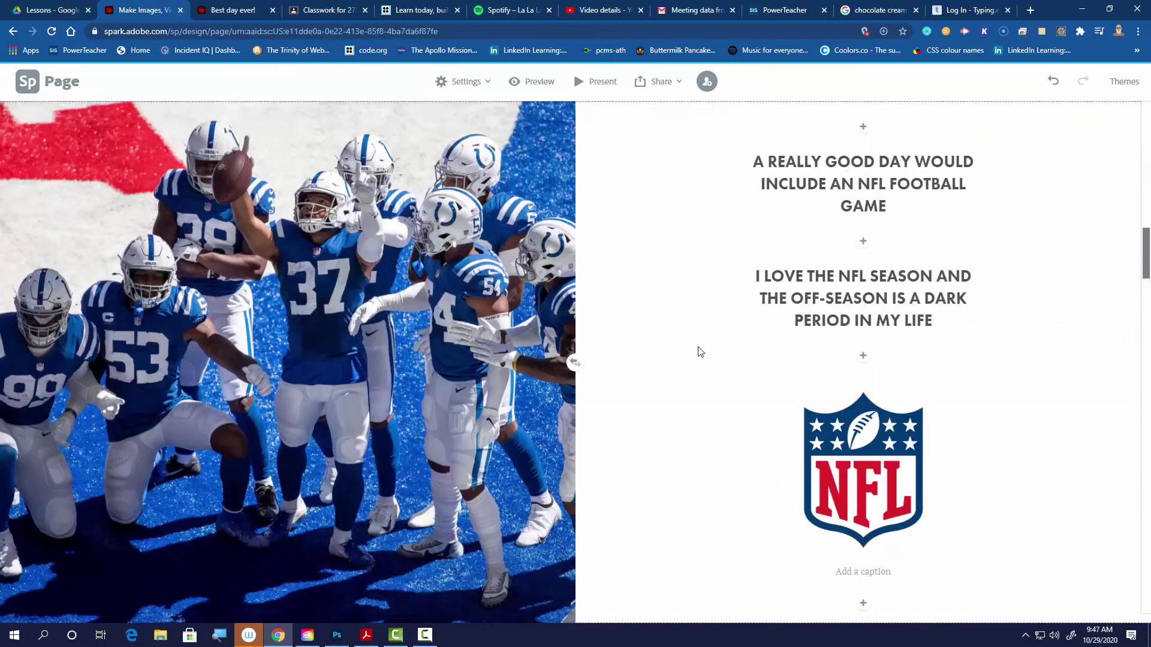